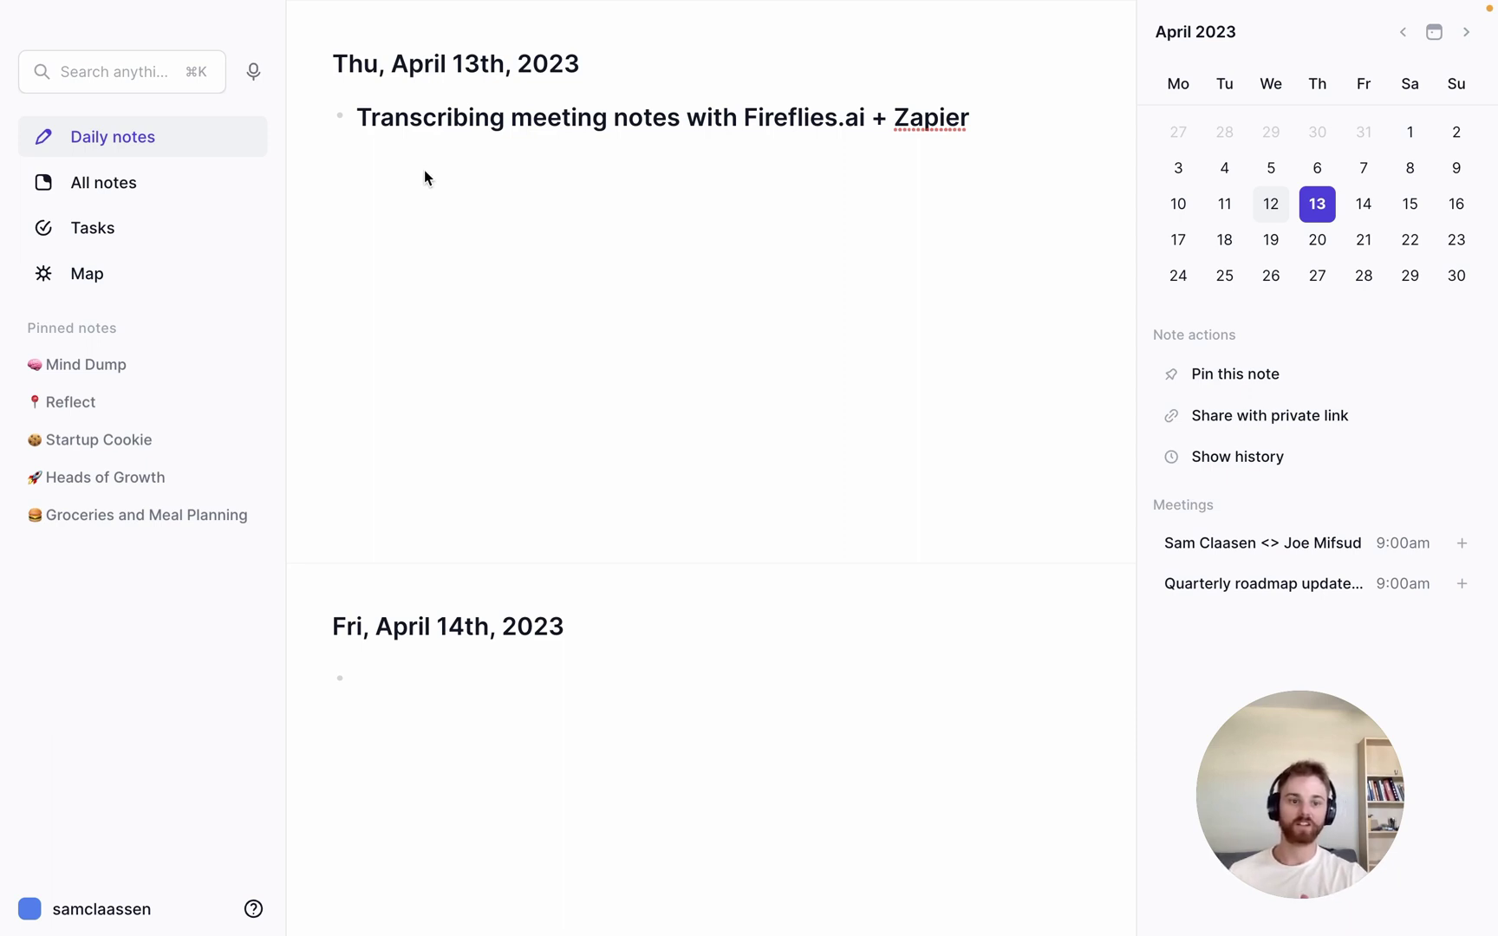
Step: Bring up Fireflies.ai's Zapier integration page in the browser
key("ctrl+Left")
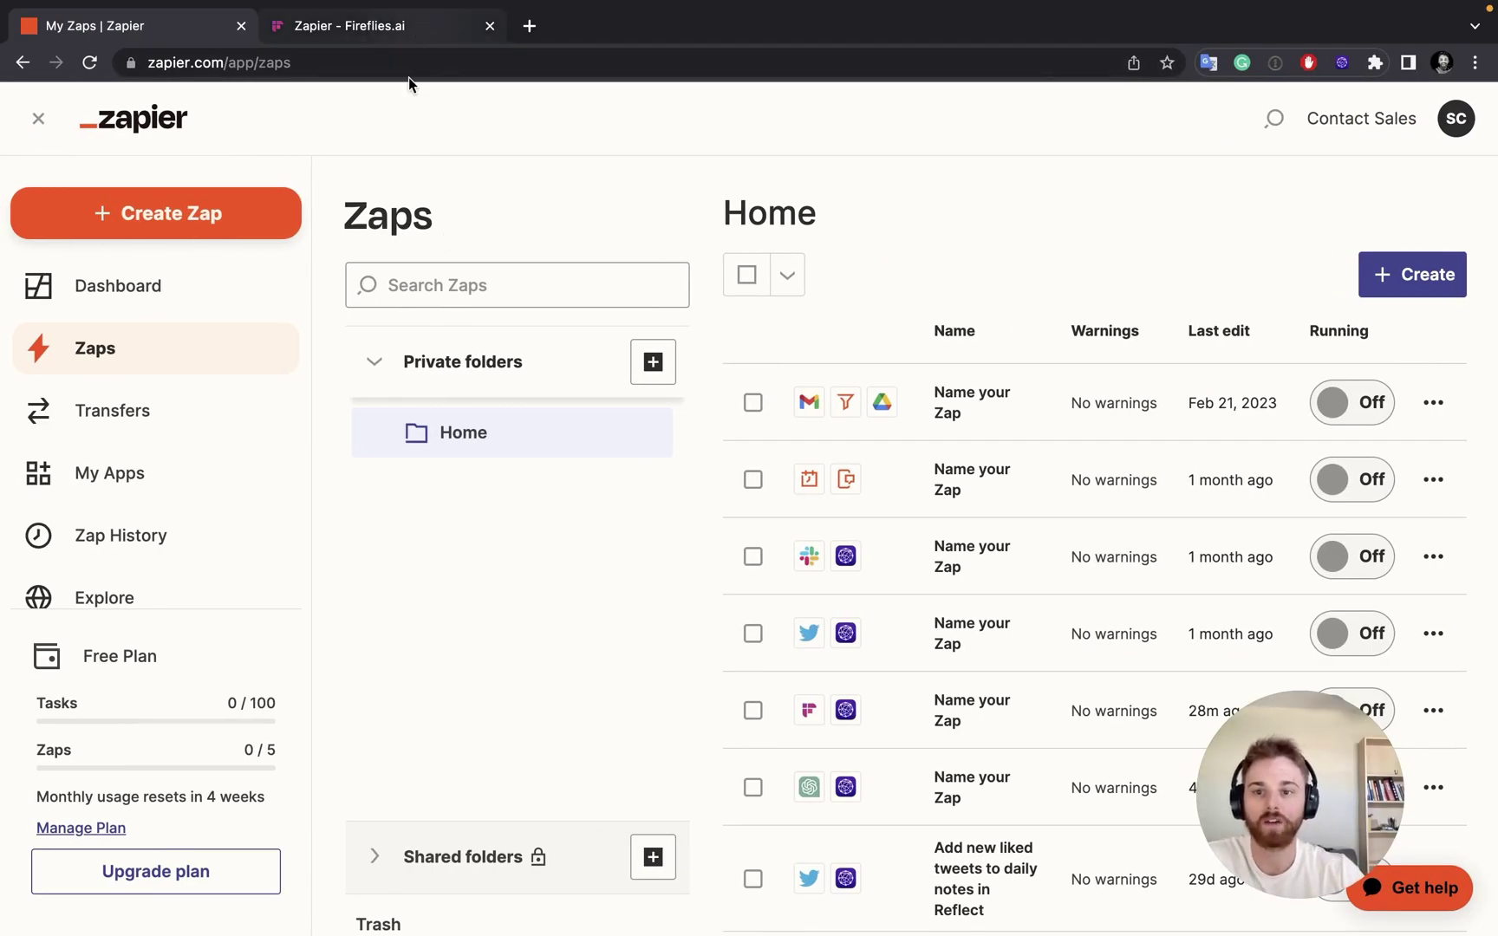
left_click(381, 31)
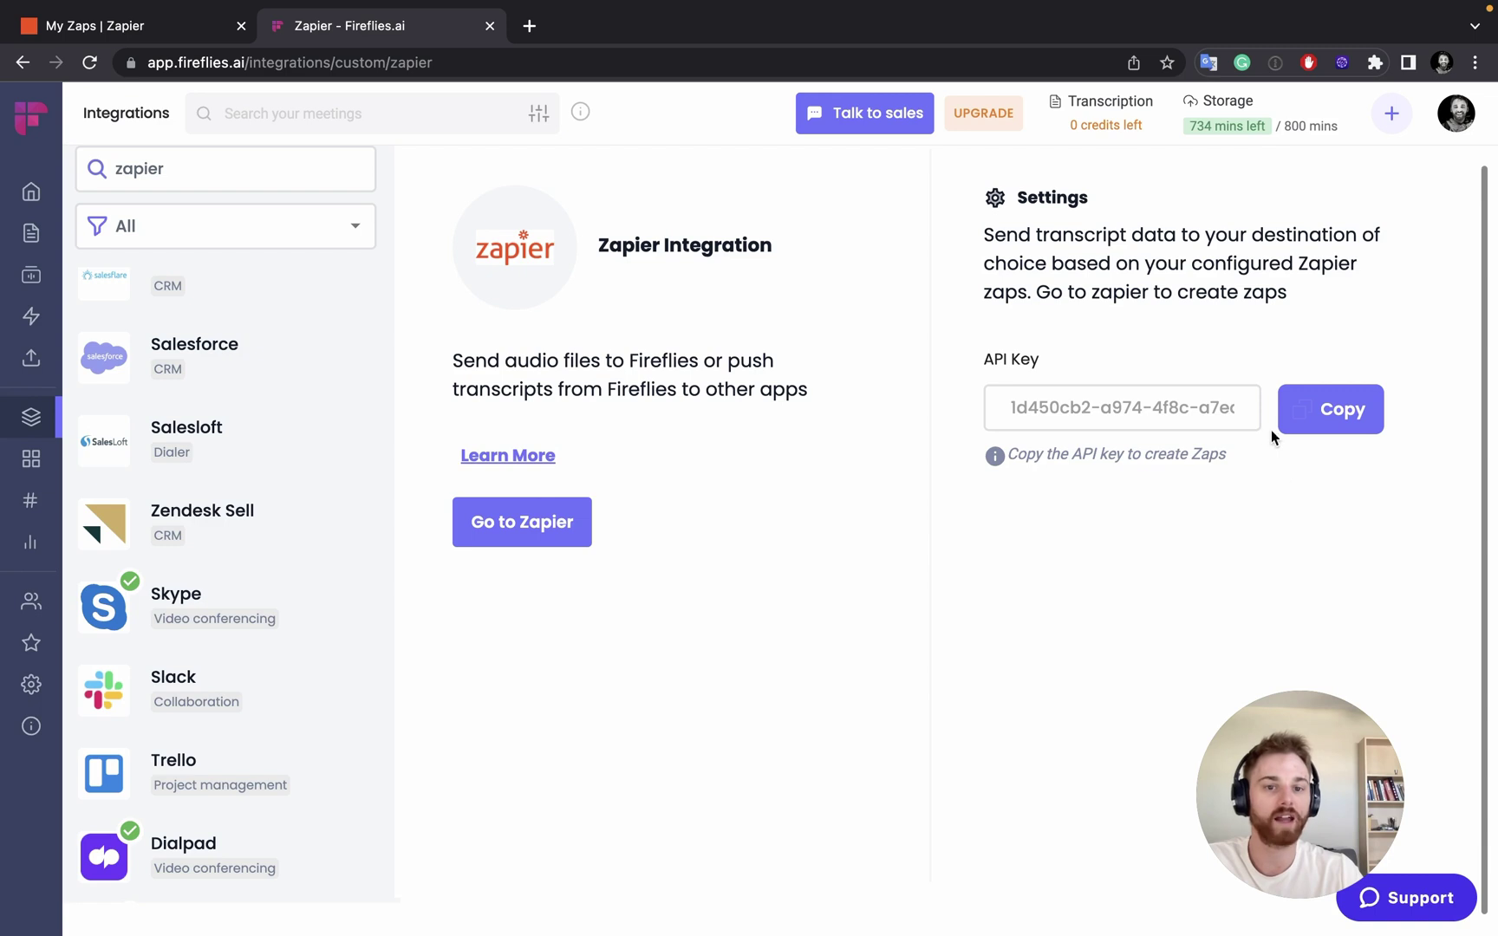
Step: Copy the Fireflies.ai API key and return to the My Zaps list
left_click(1336, 425)
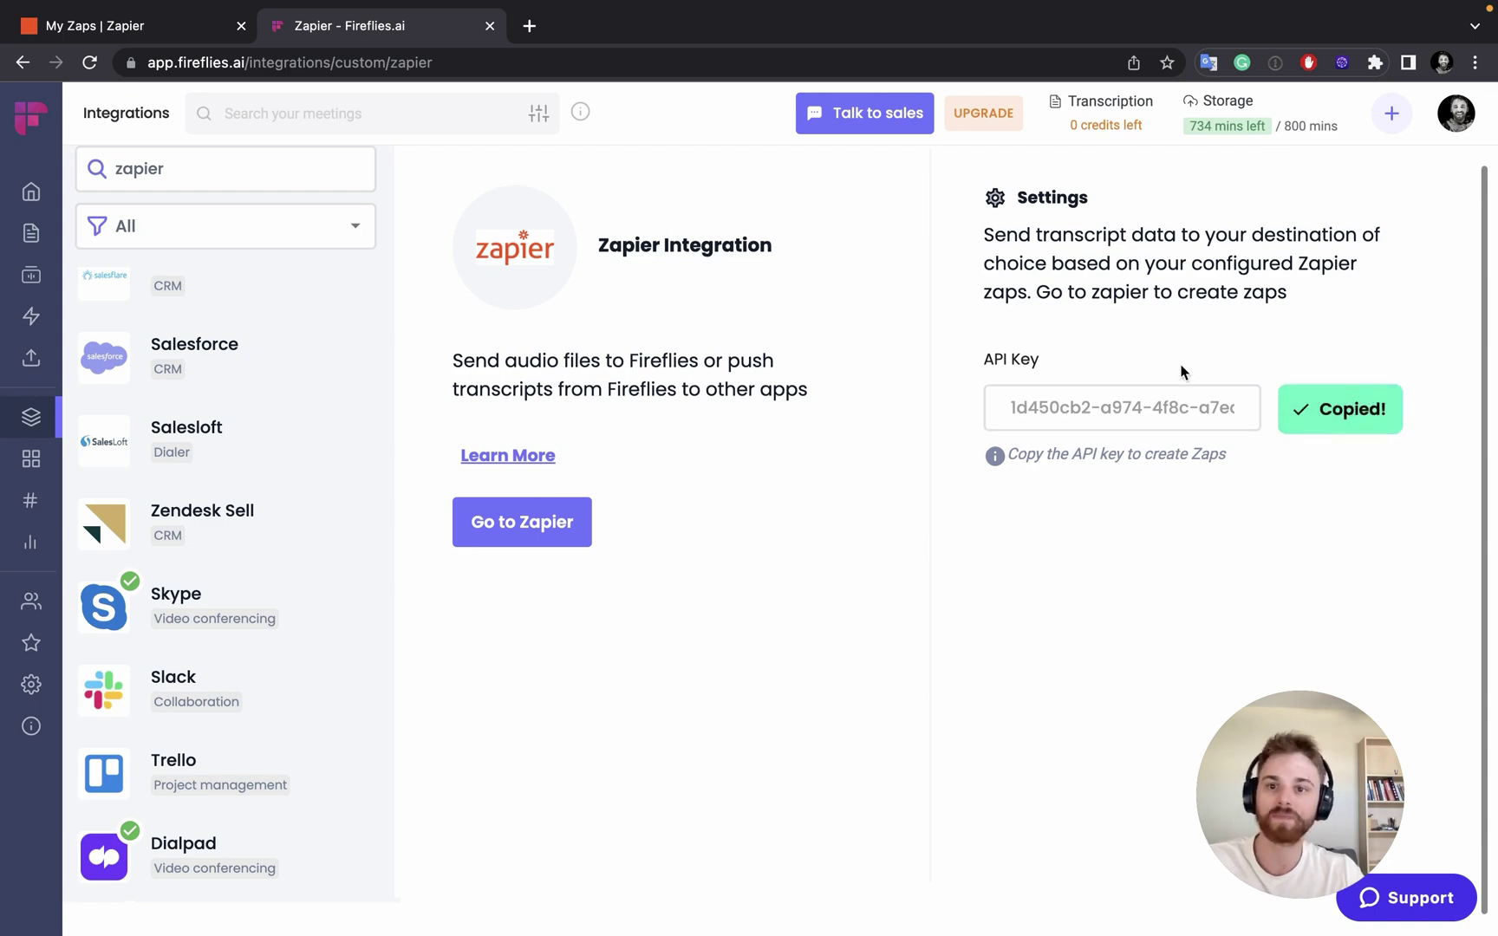
left_click(130, 35)
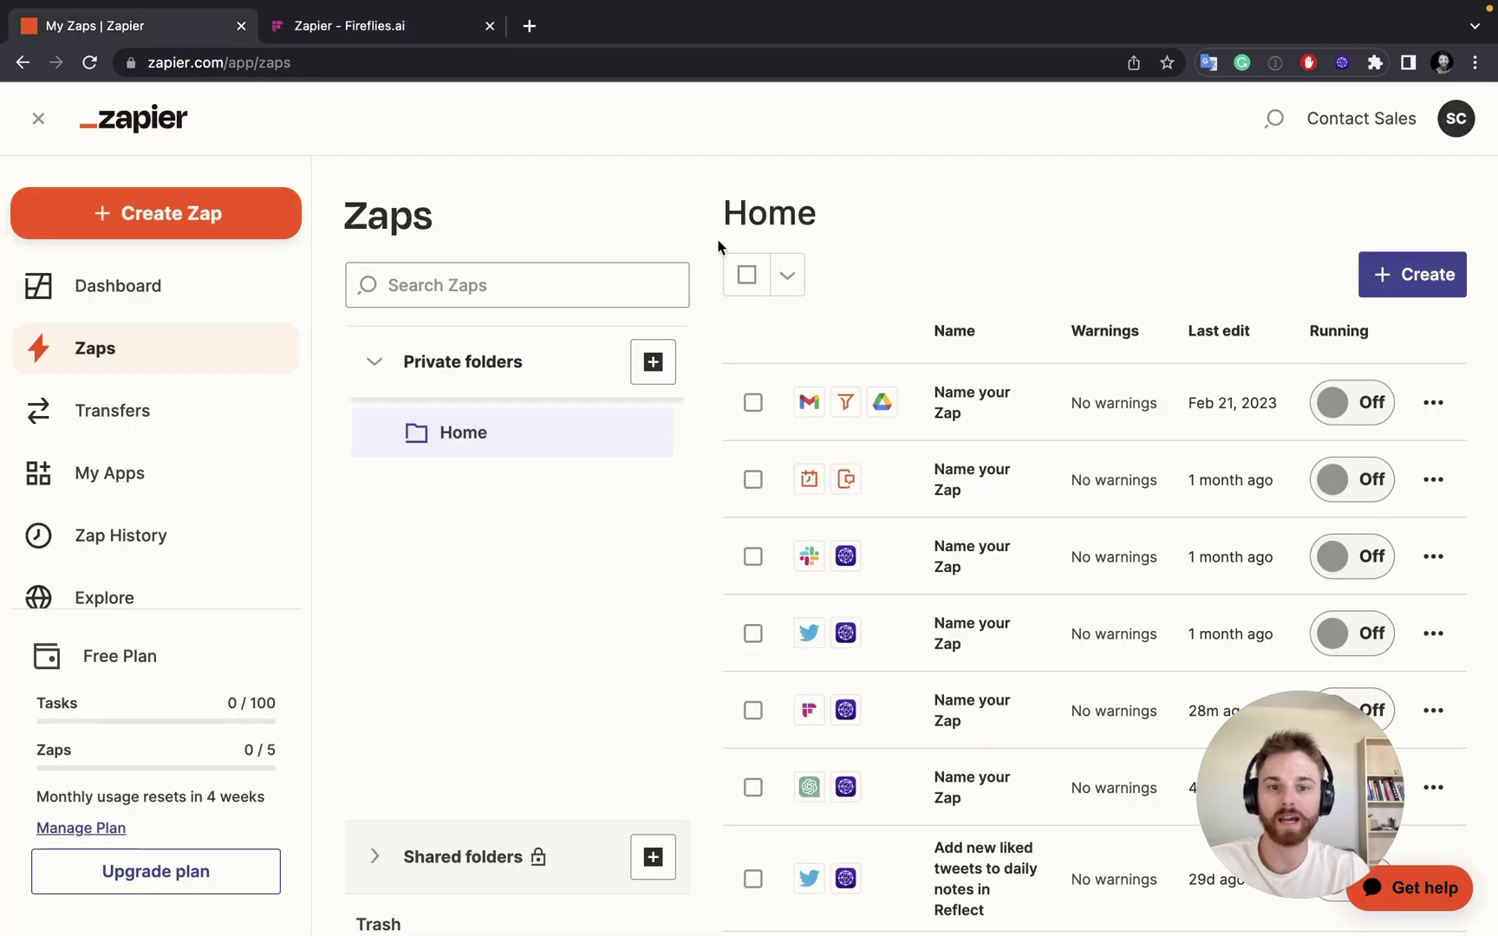
Step: Start a new Zap with Fireflies.ai as the trigger app
left_click(1382, 279)
left_click(1300, 341)
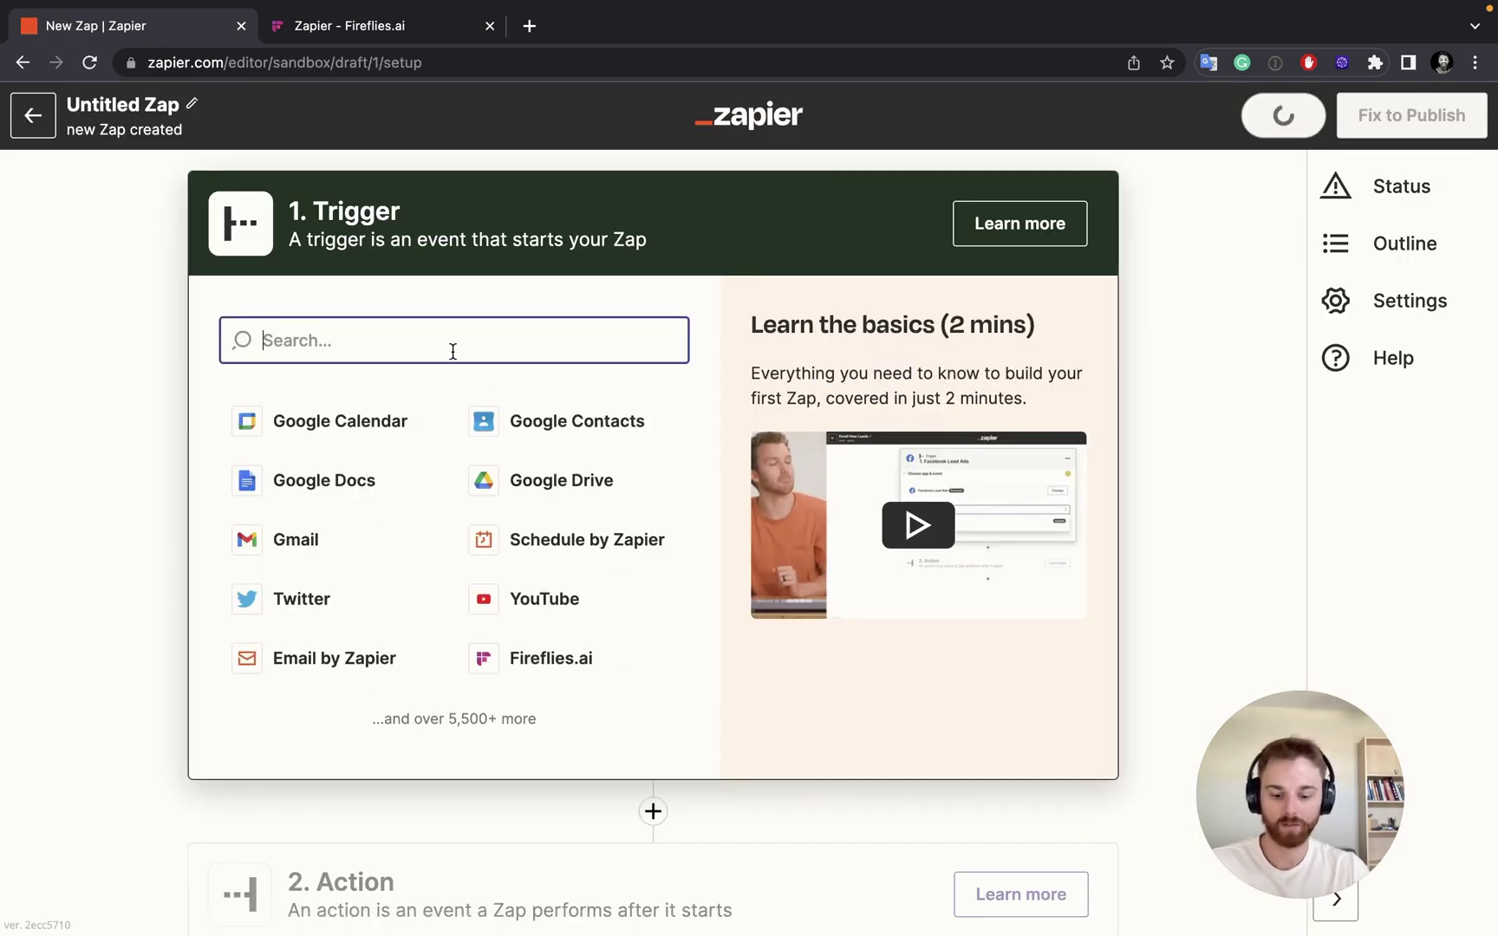
type("fire")
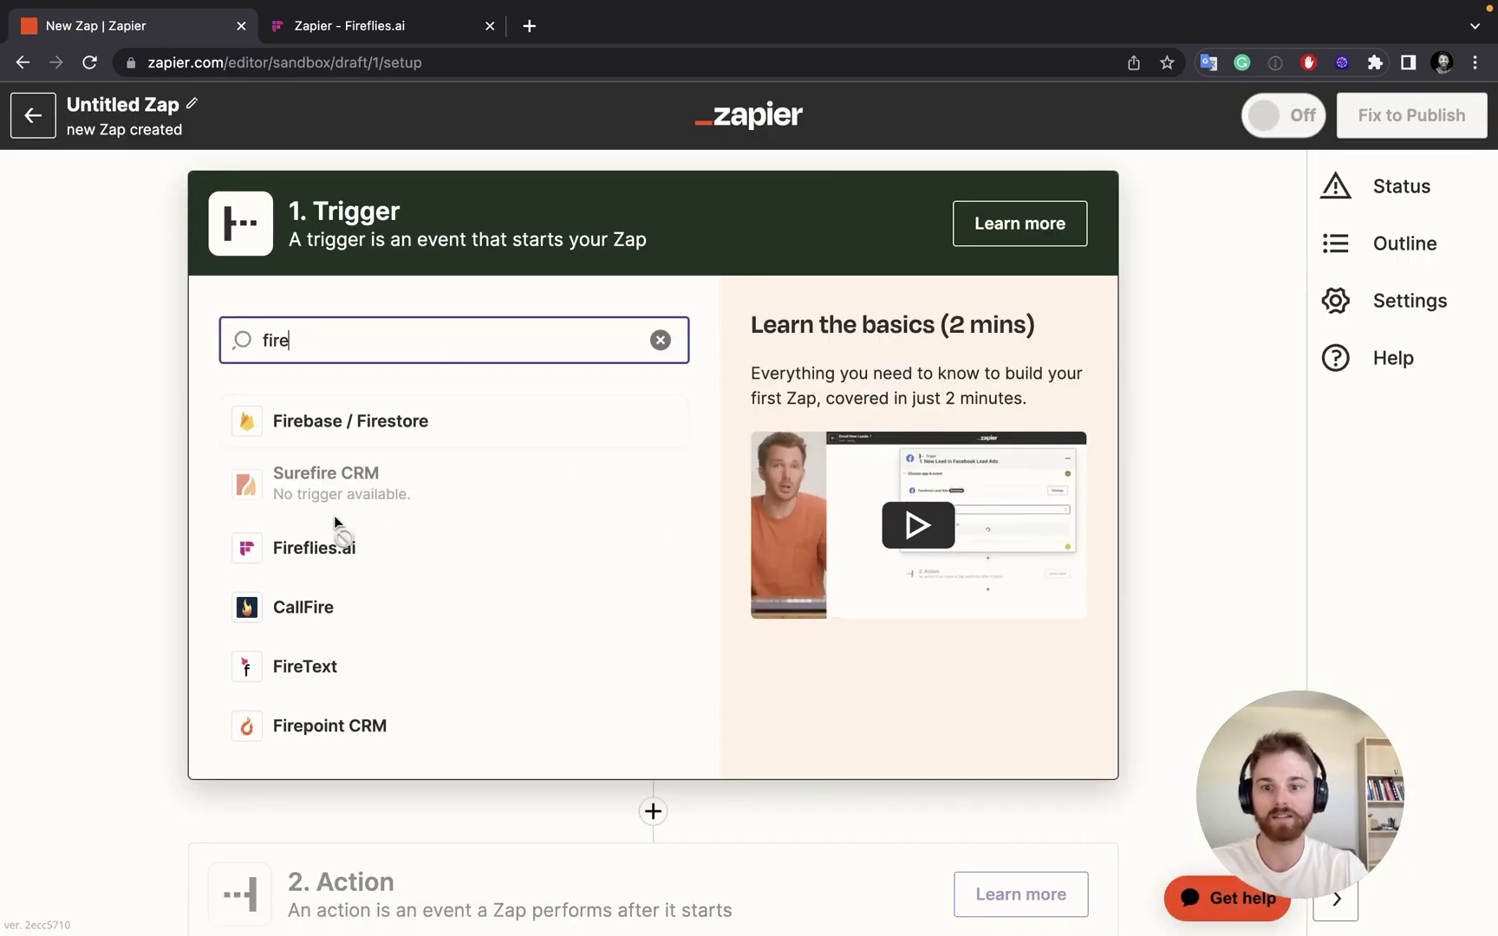
left_click(338, 549)
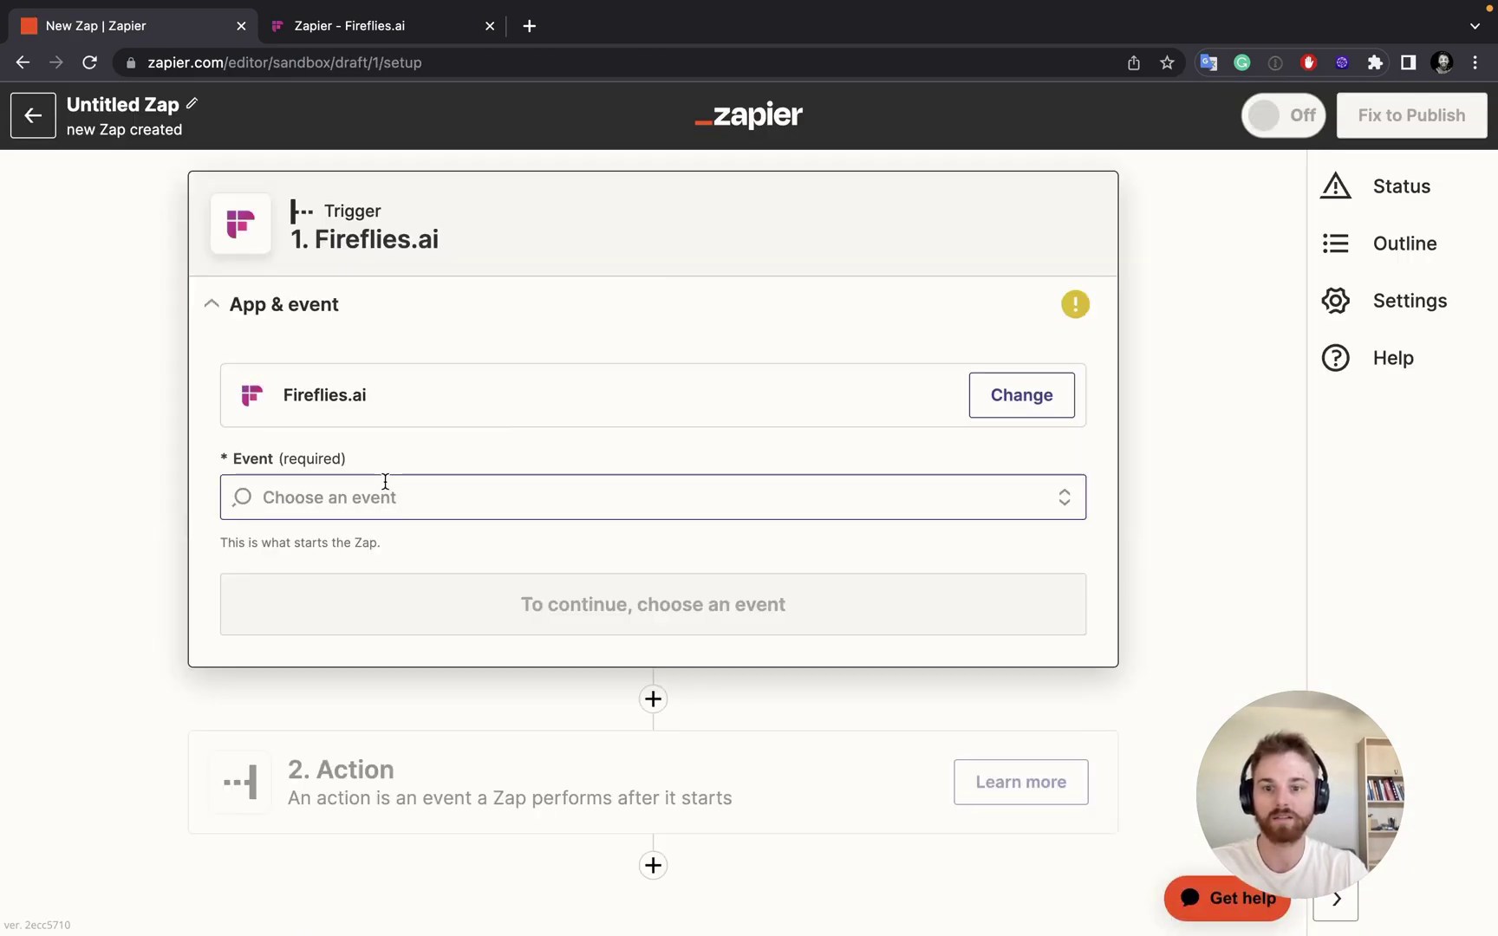
Step: Set the trigger event to New Meeting and reconnect the Fireflies.ai account
left_click(465, 504)
left_click(401, 557)
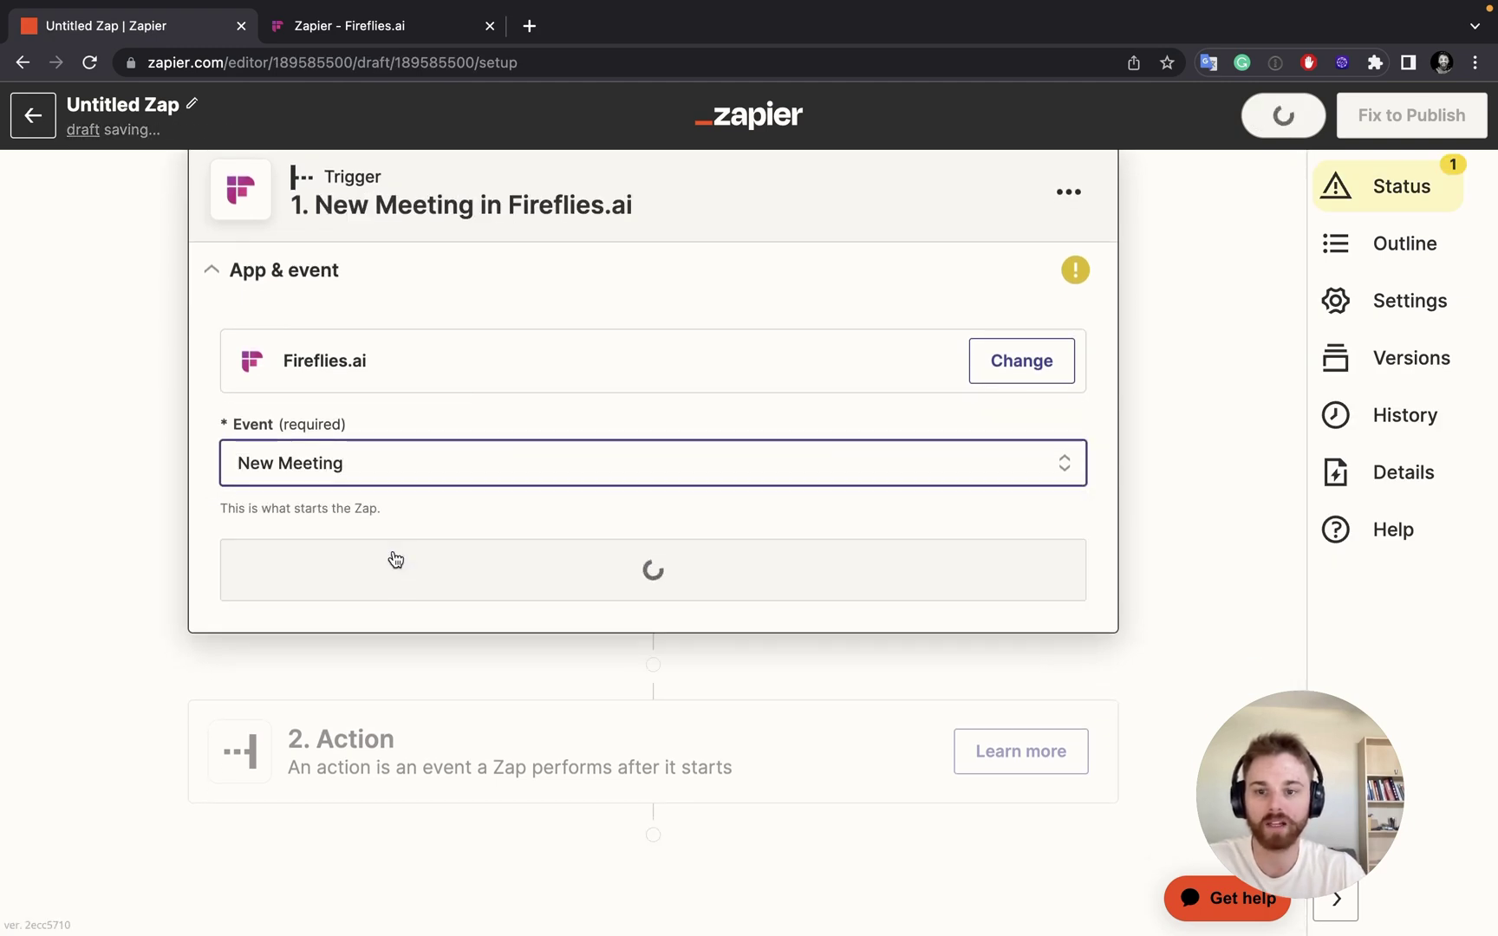
left_click(392, 569)
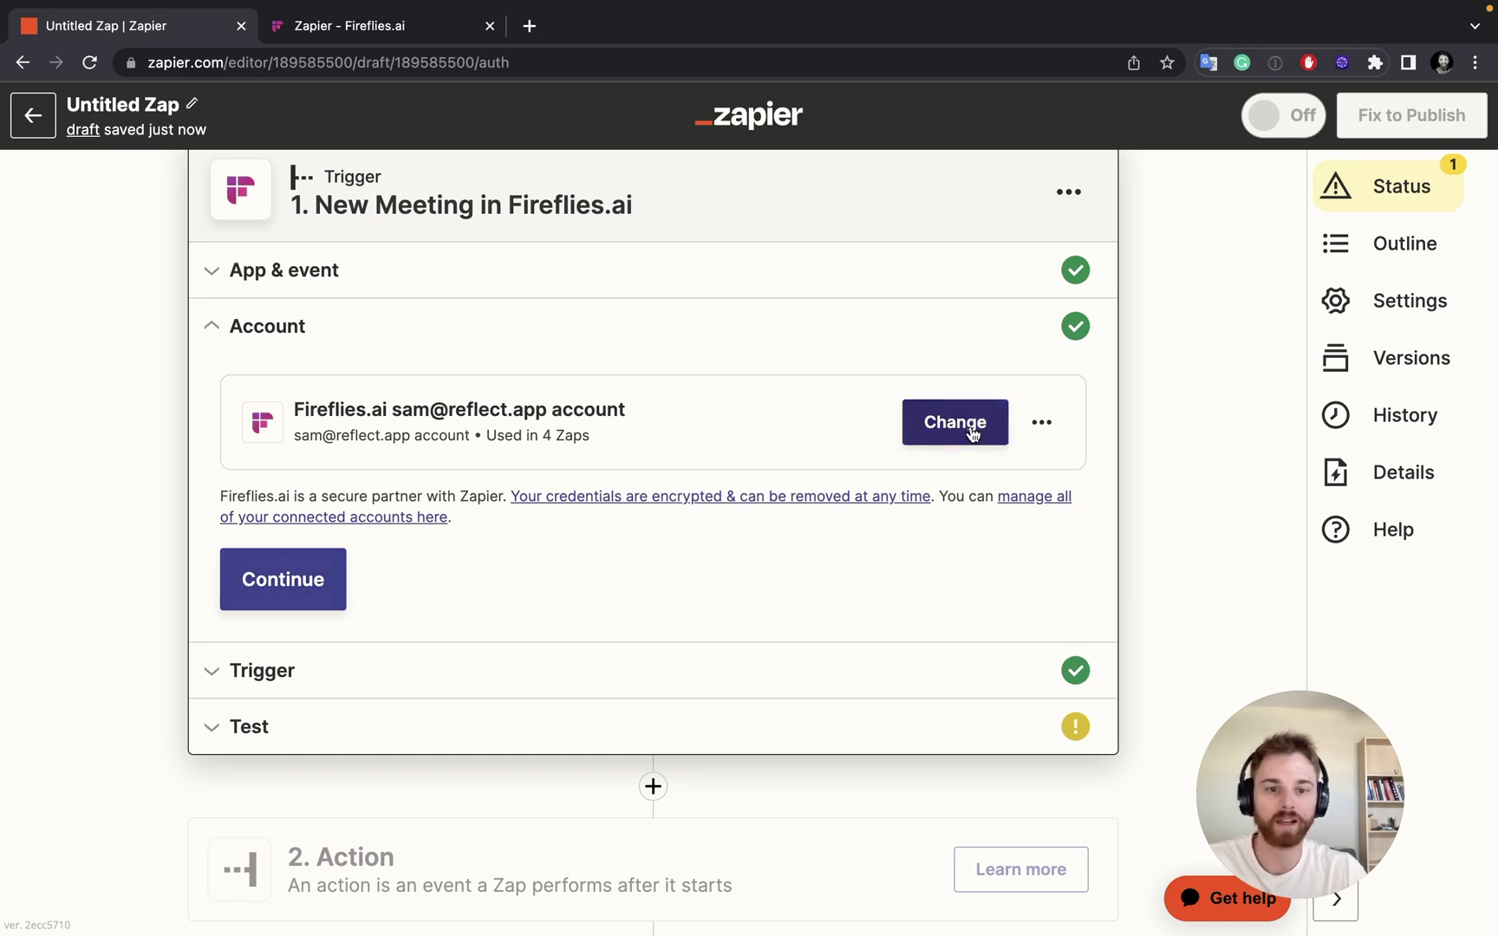
left_click(1038, 427)
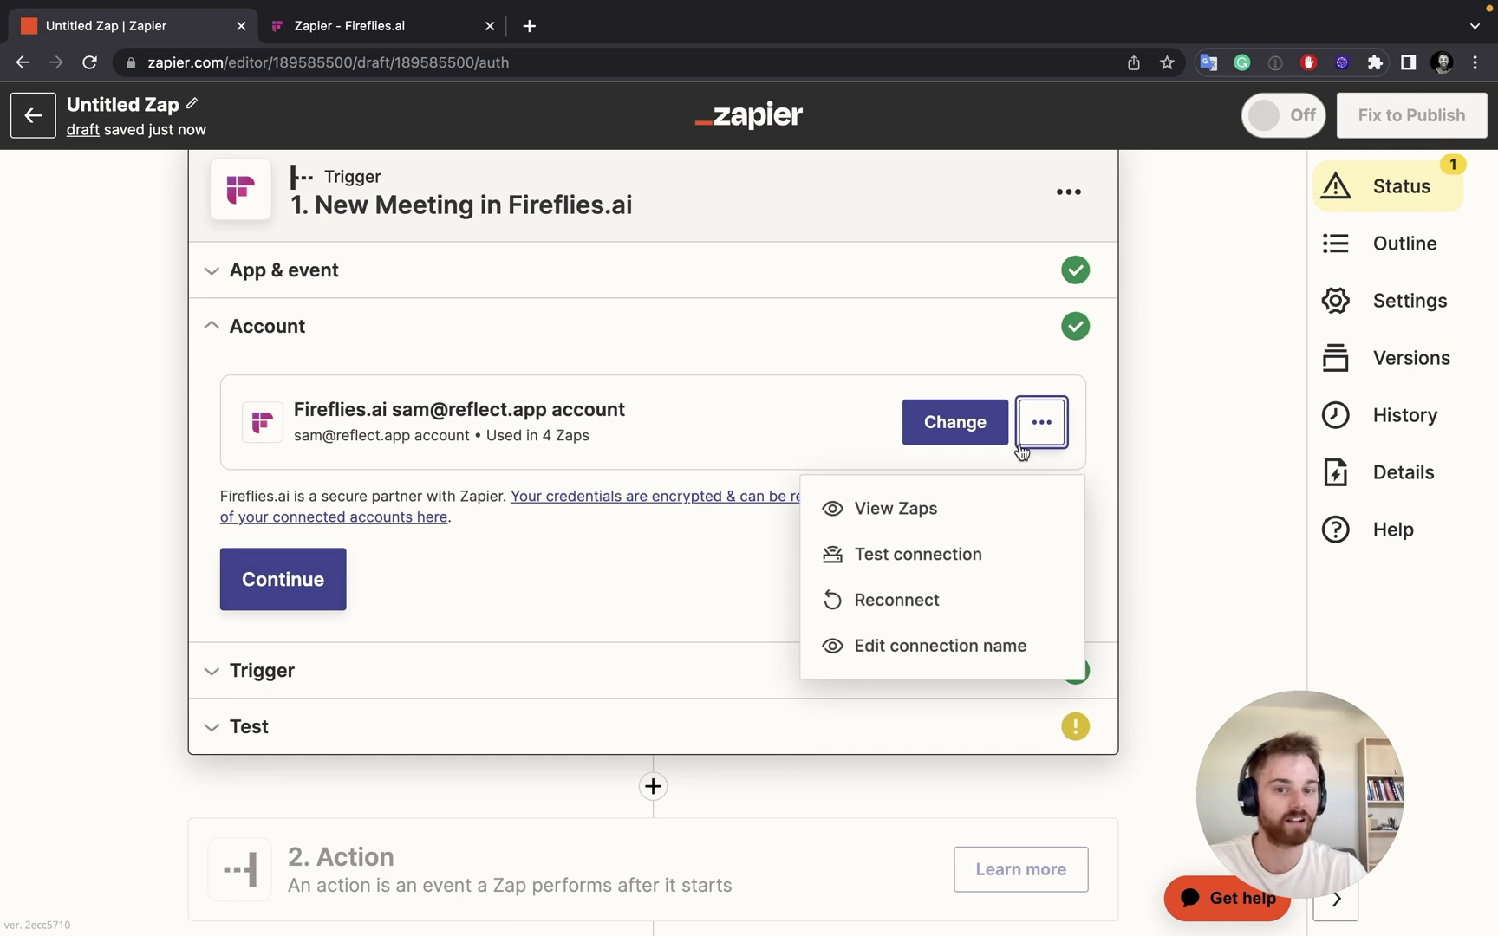
left_click(910, 607)
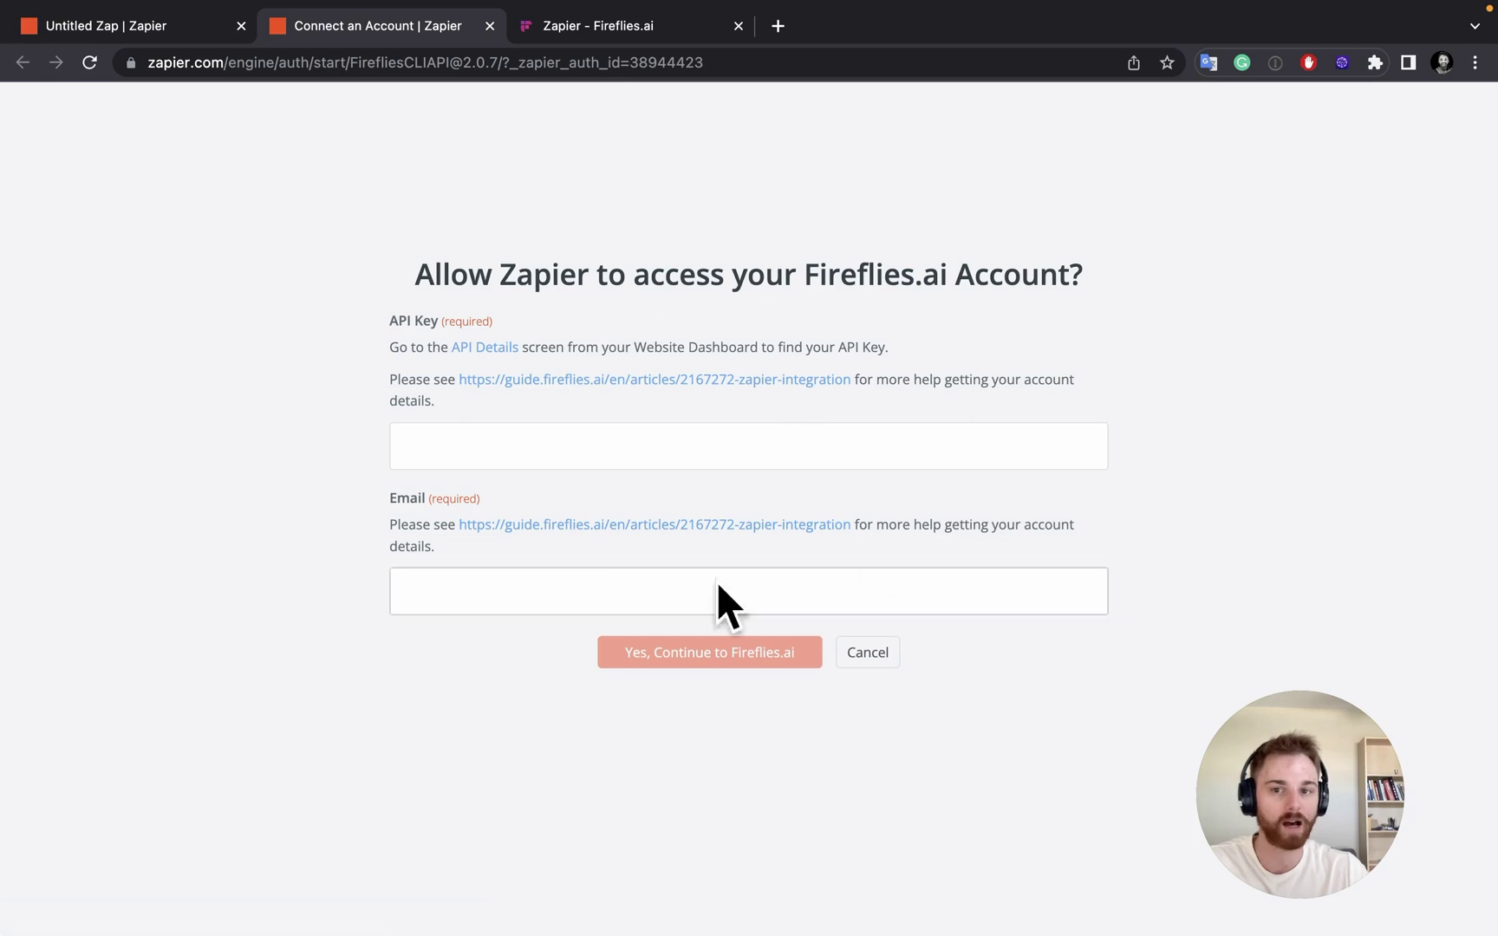
Step: Paste the copied API key into the Fireflies.ai connection form, then close the form
left_click(610, 443)
key("ctrl+v")
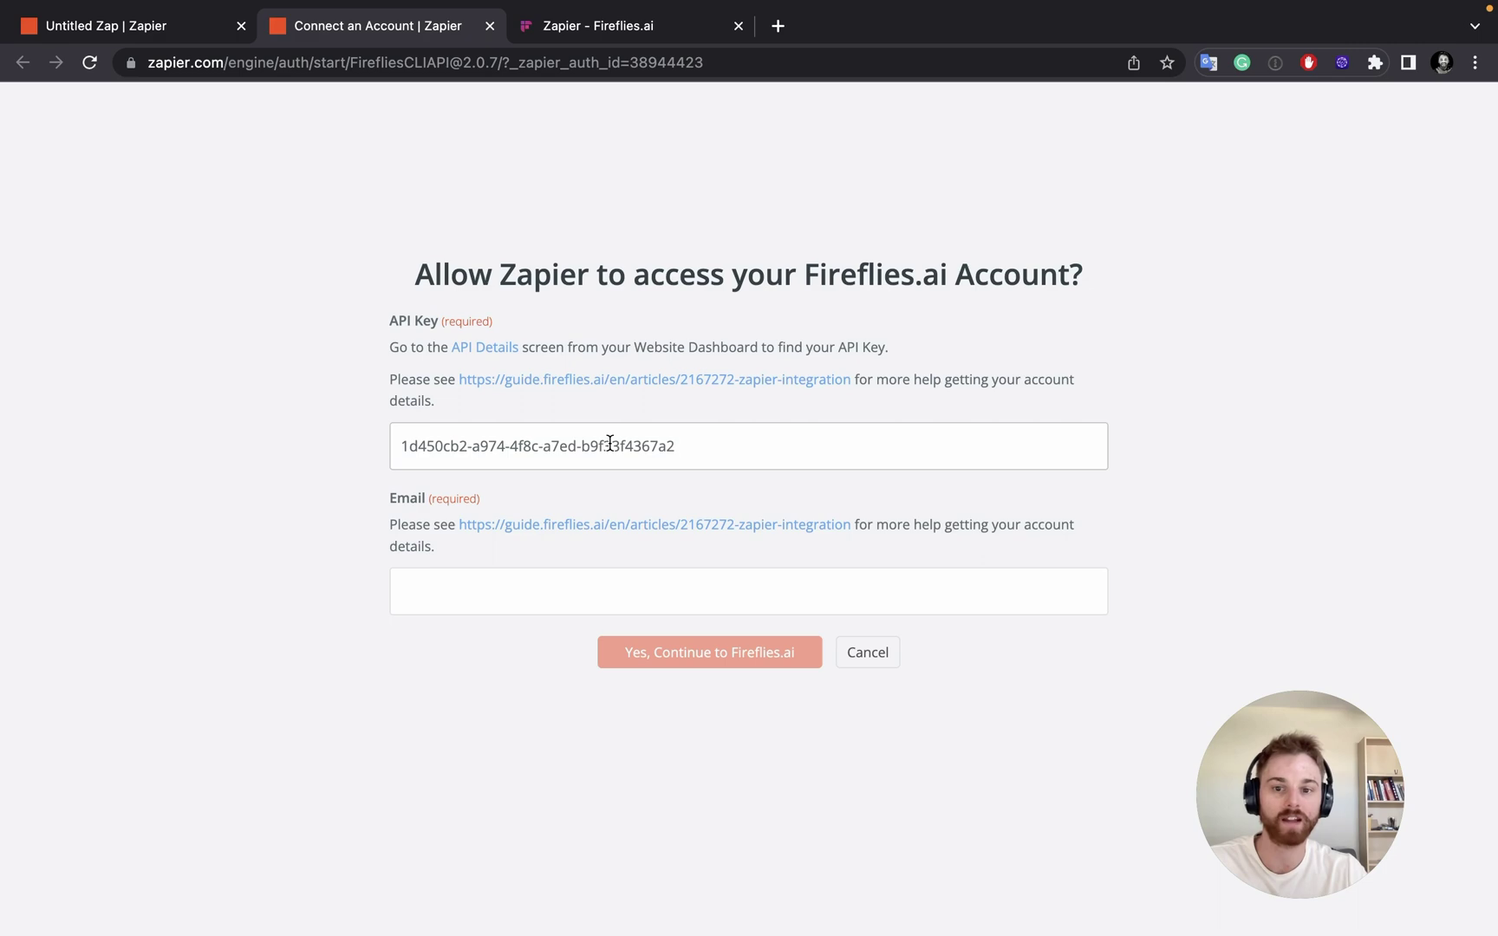
left_click(578, 600)
scroll(730, 604, "up", 5)
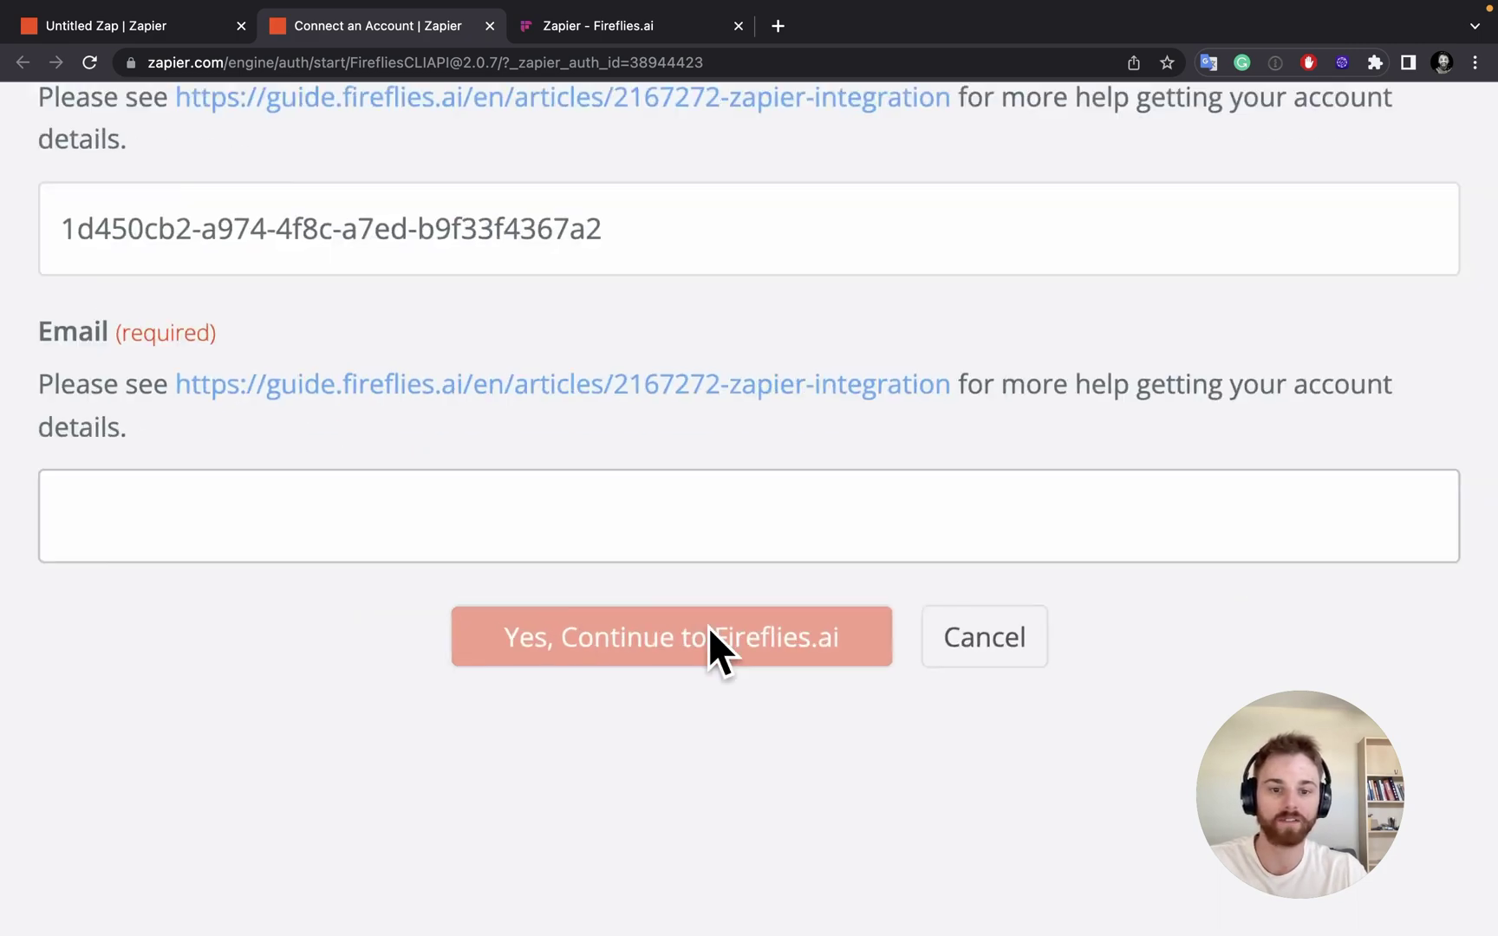
scroll(640, 588, "down", 3)
scroll(641, 592, "down", 3)
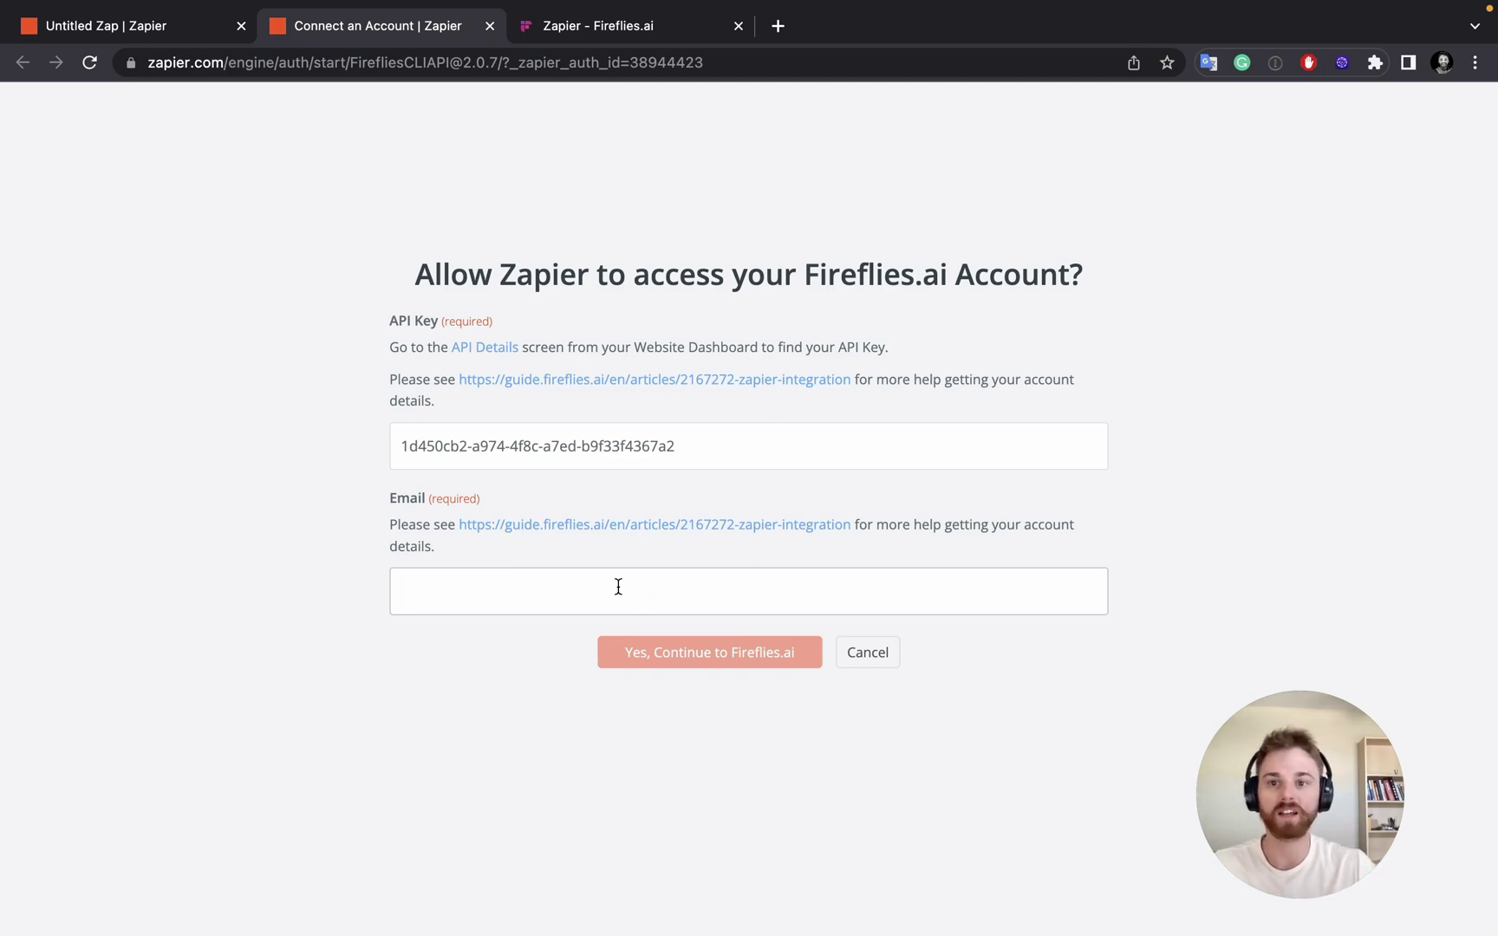
left_click(489, 27)
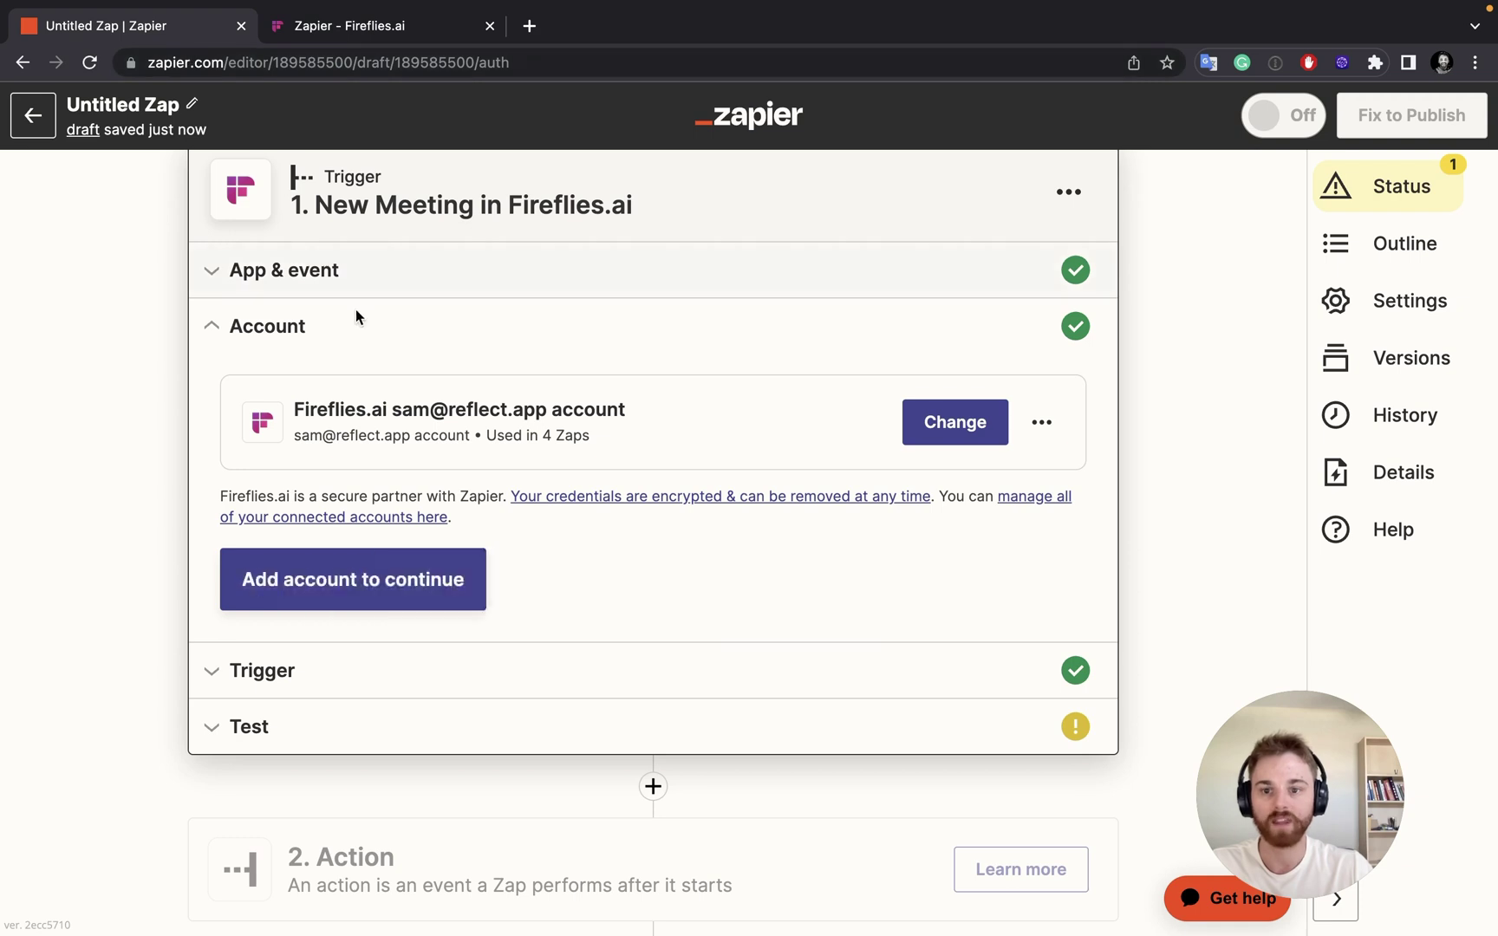
Step: Set the trigger's Transcript Format to DOCX and Include Timestamps to No
left_click(288, 585)
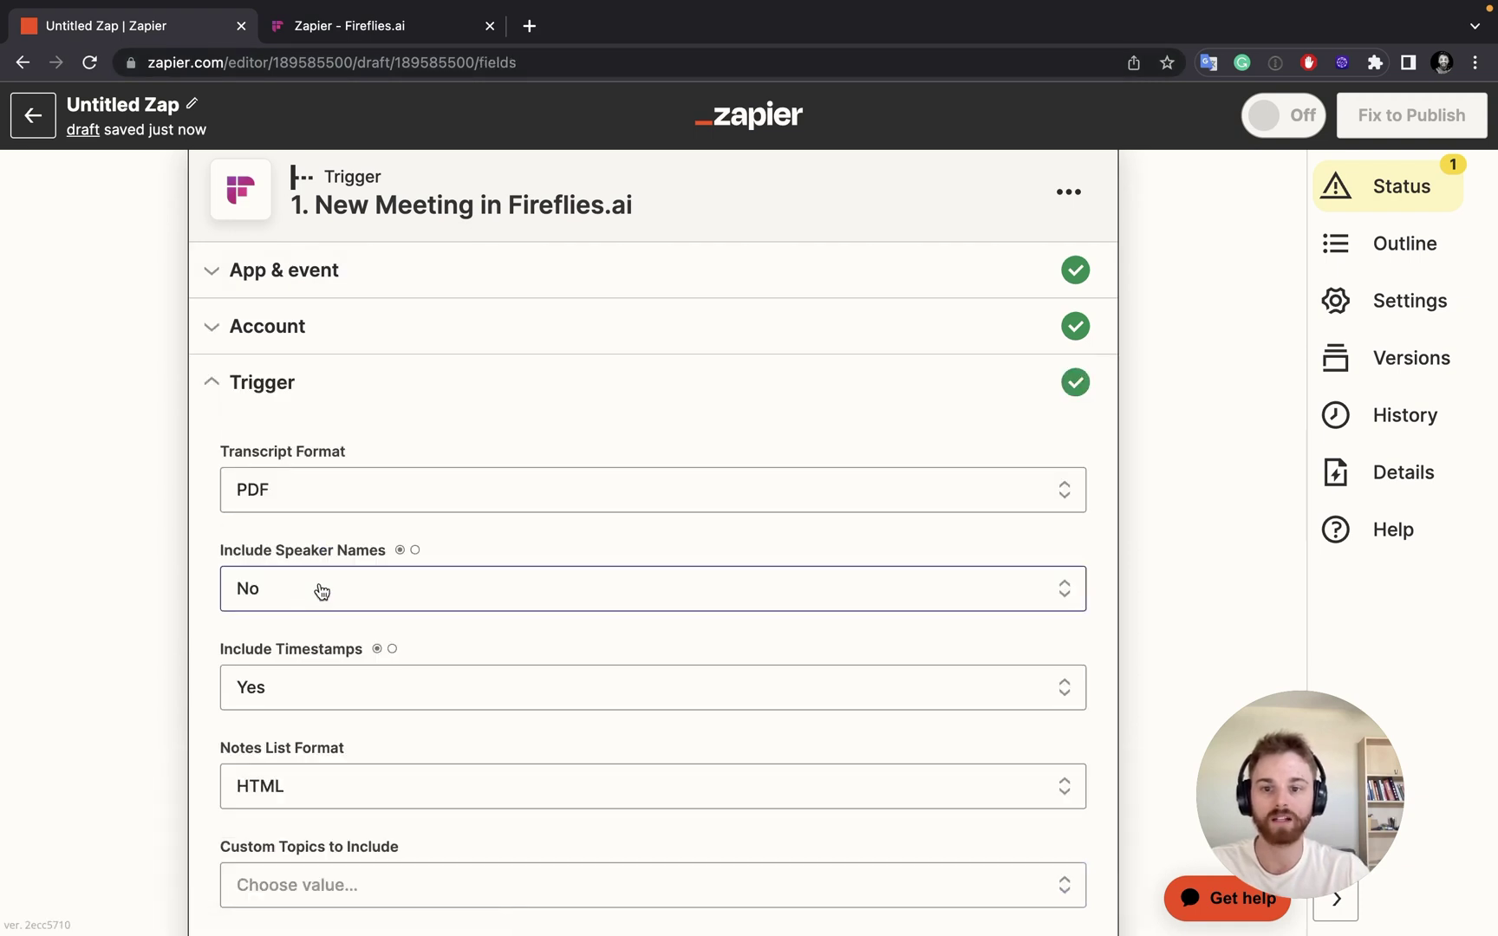
scroll(340, 592, "down", 2)
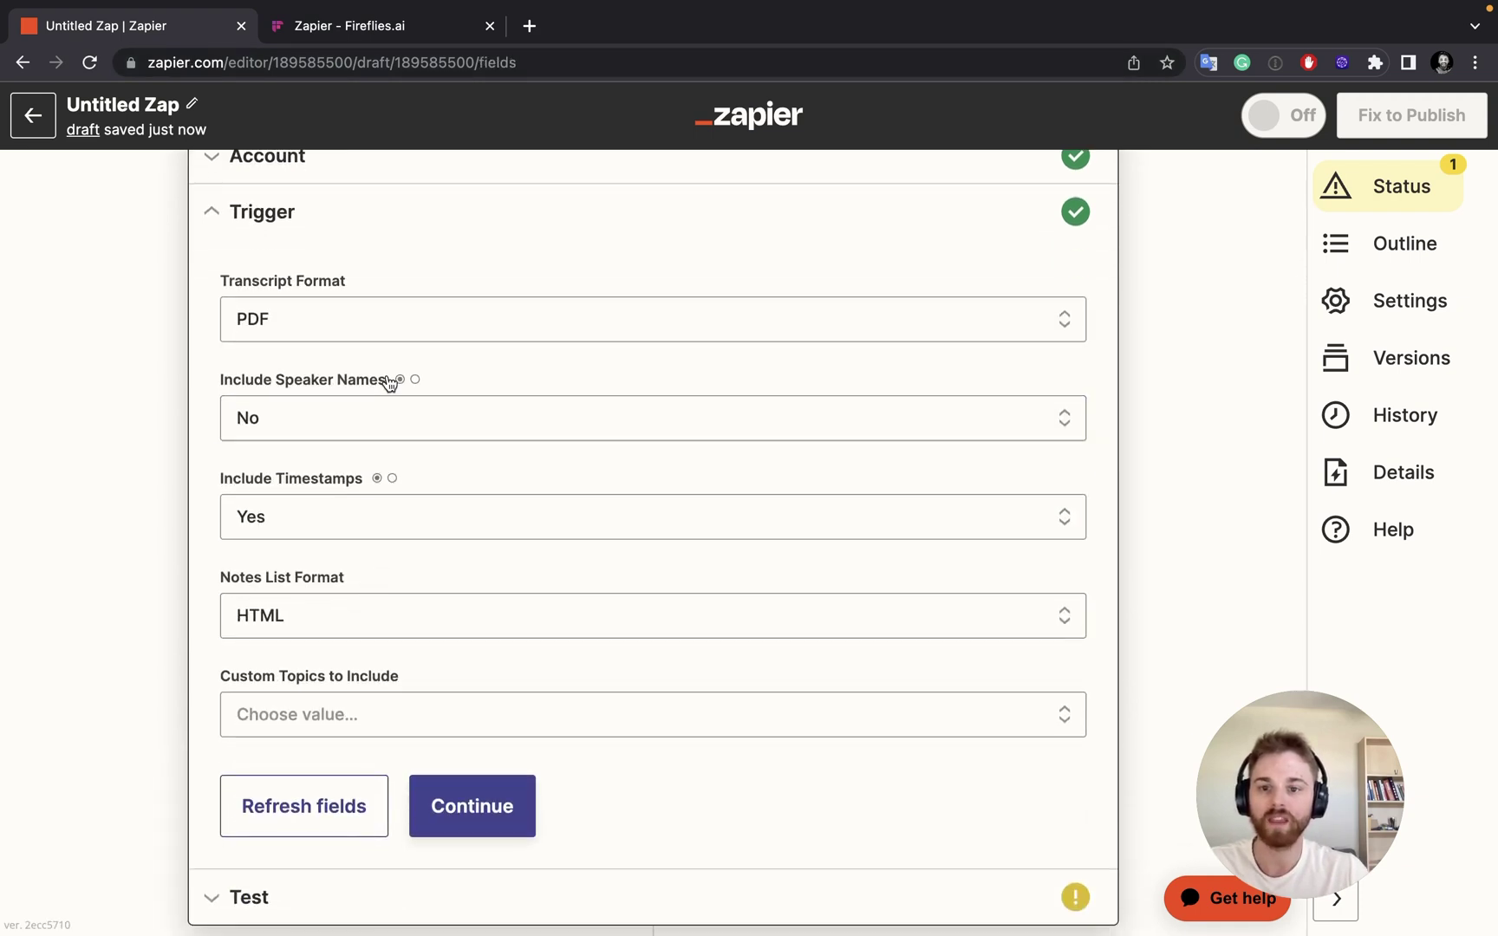
left_click(400, 327)
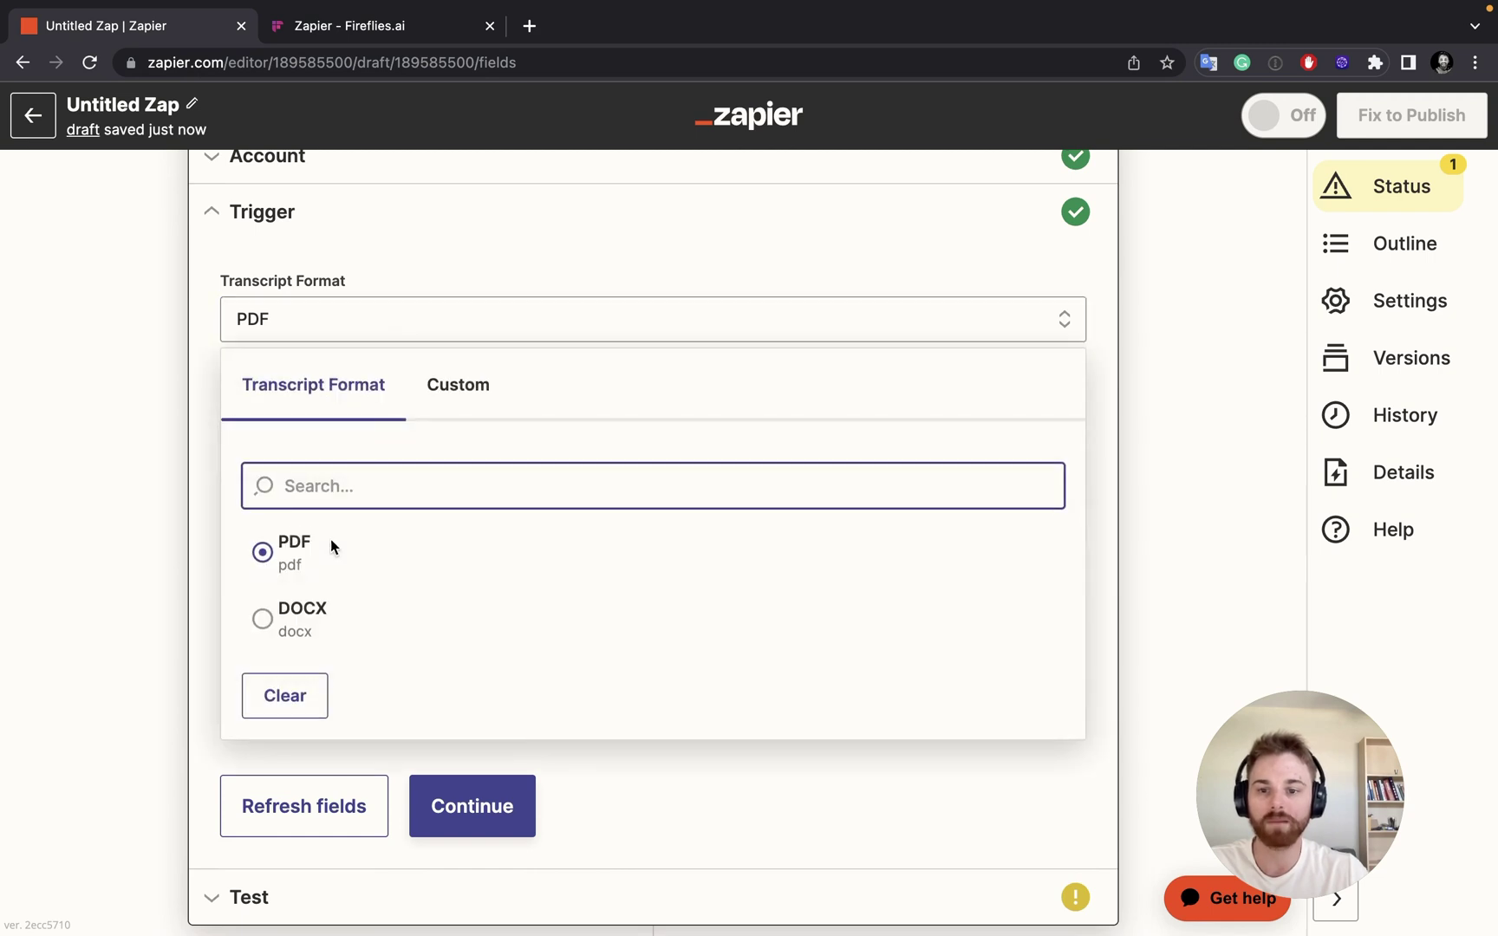
left_click(338, 608)
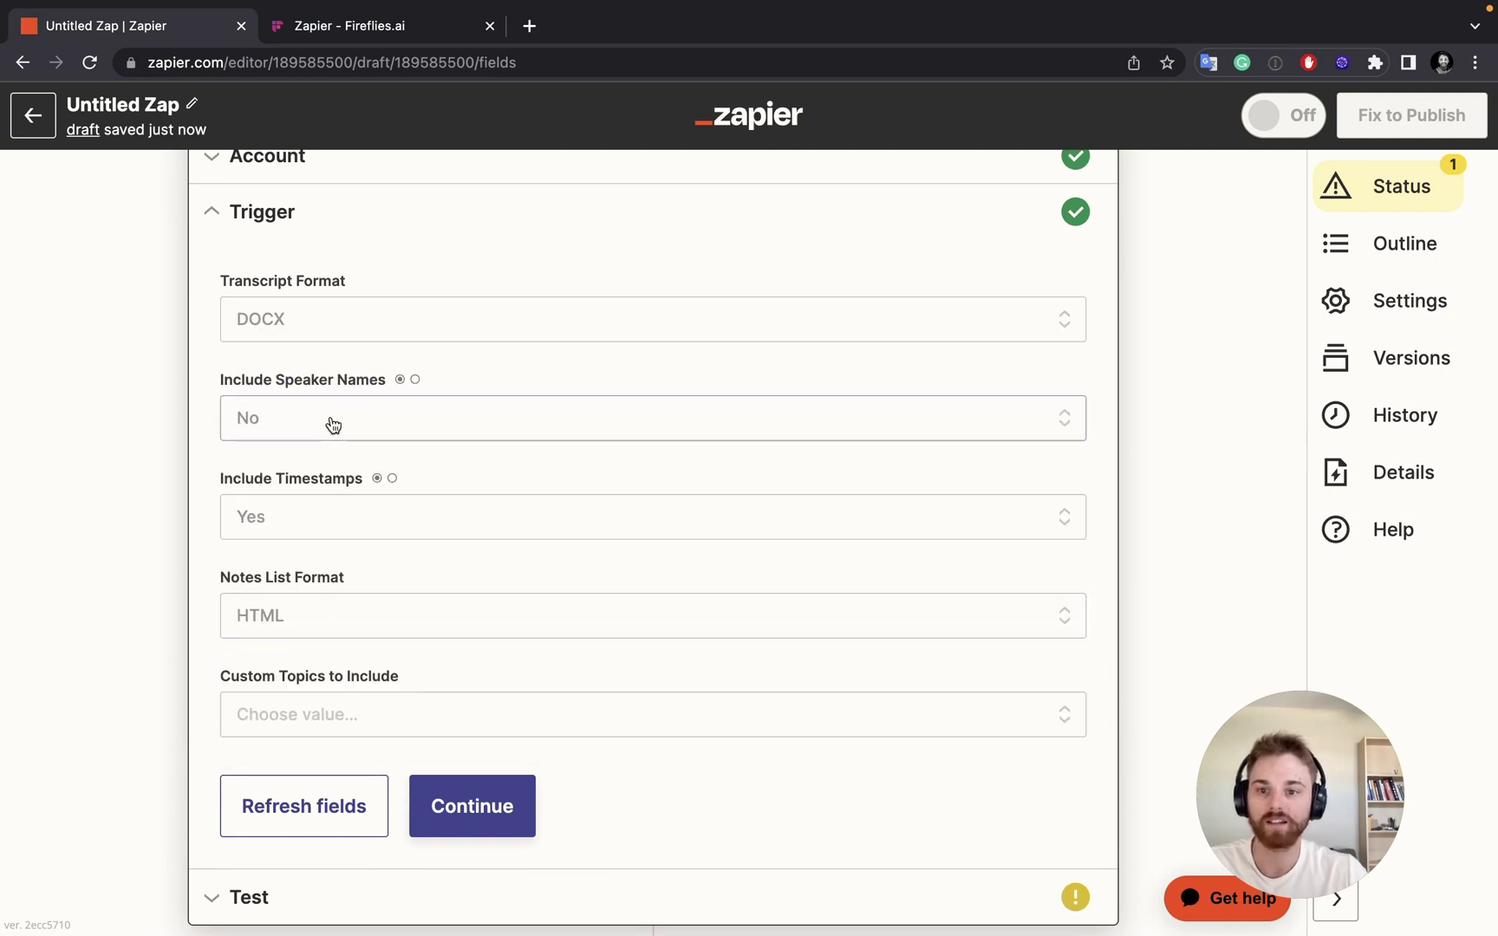
left_click(334, 525)
left_click(294, 813)
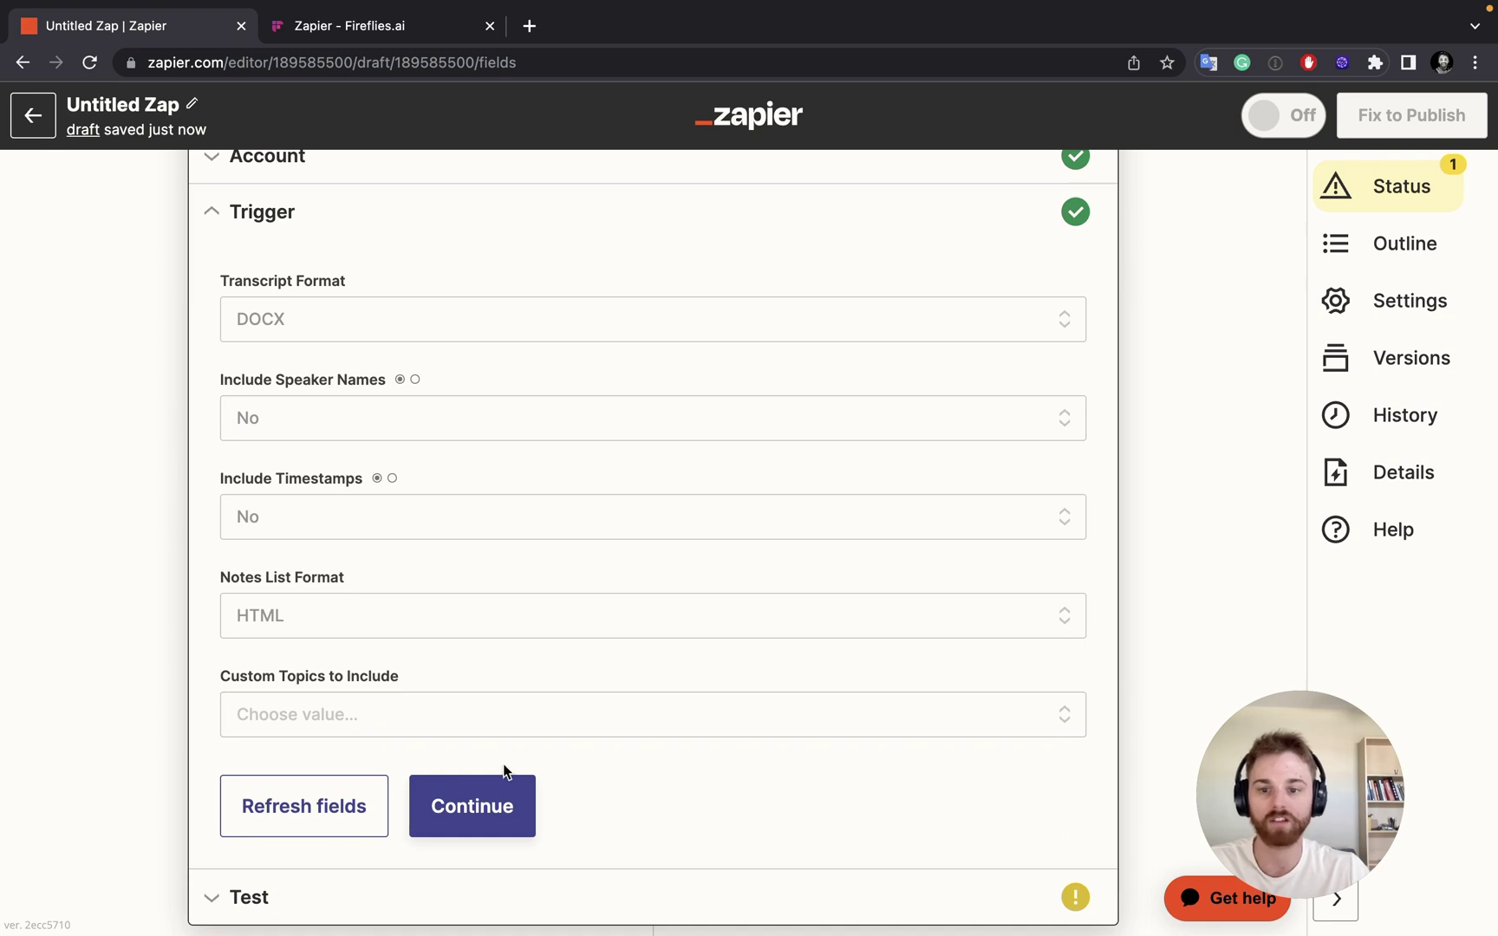
left_click(474, 807)
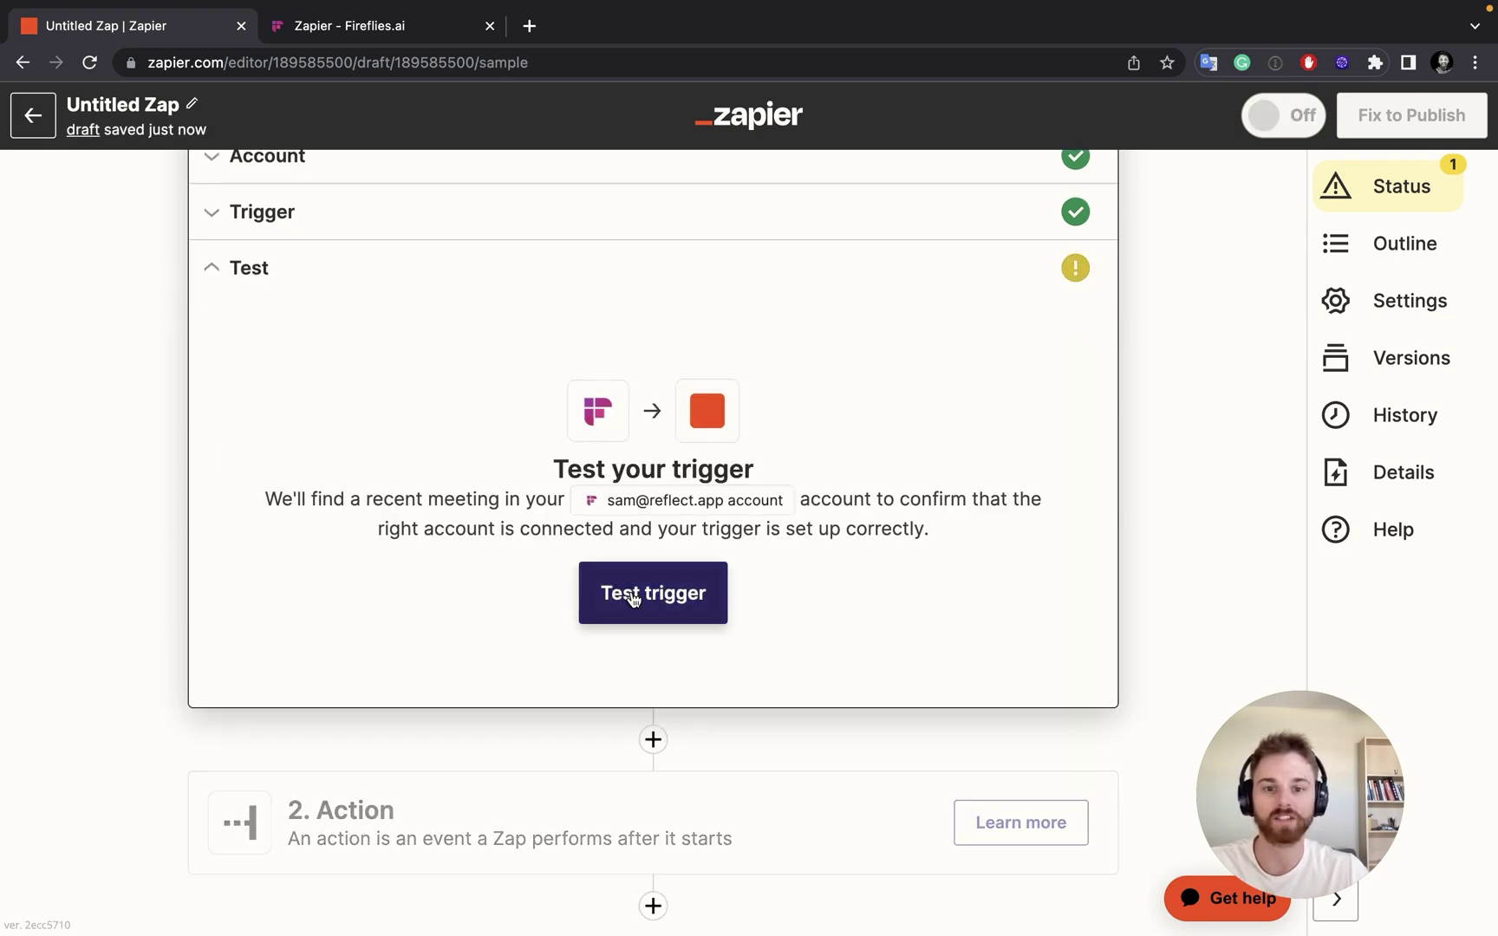
Step: Test the New Meeting trigger to pull a sample meeting, then add the action step
left_click(634, 598)
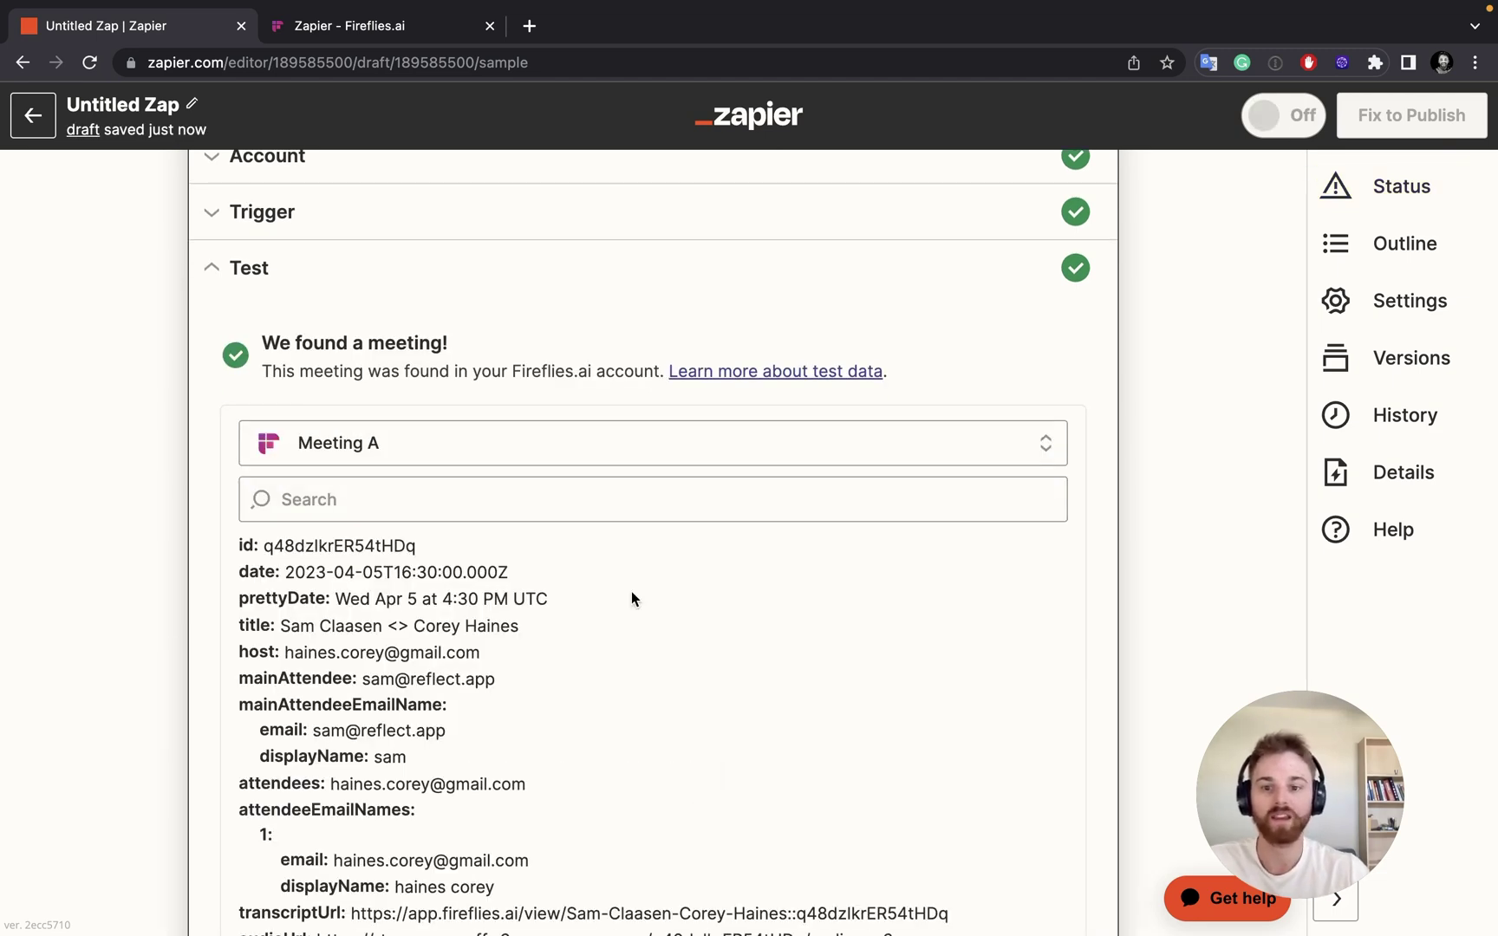
scroll(631, 598, "up", 3)
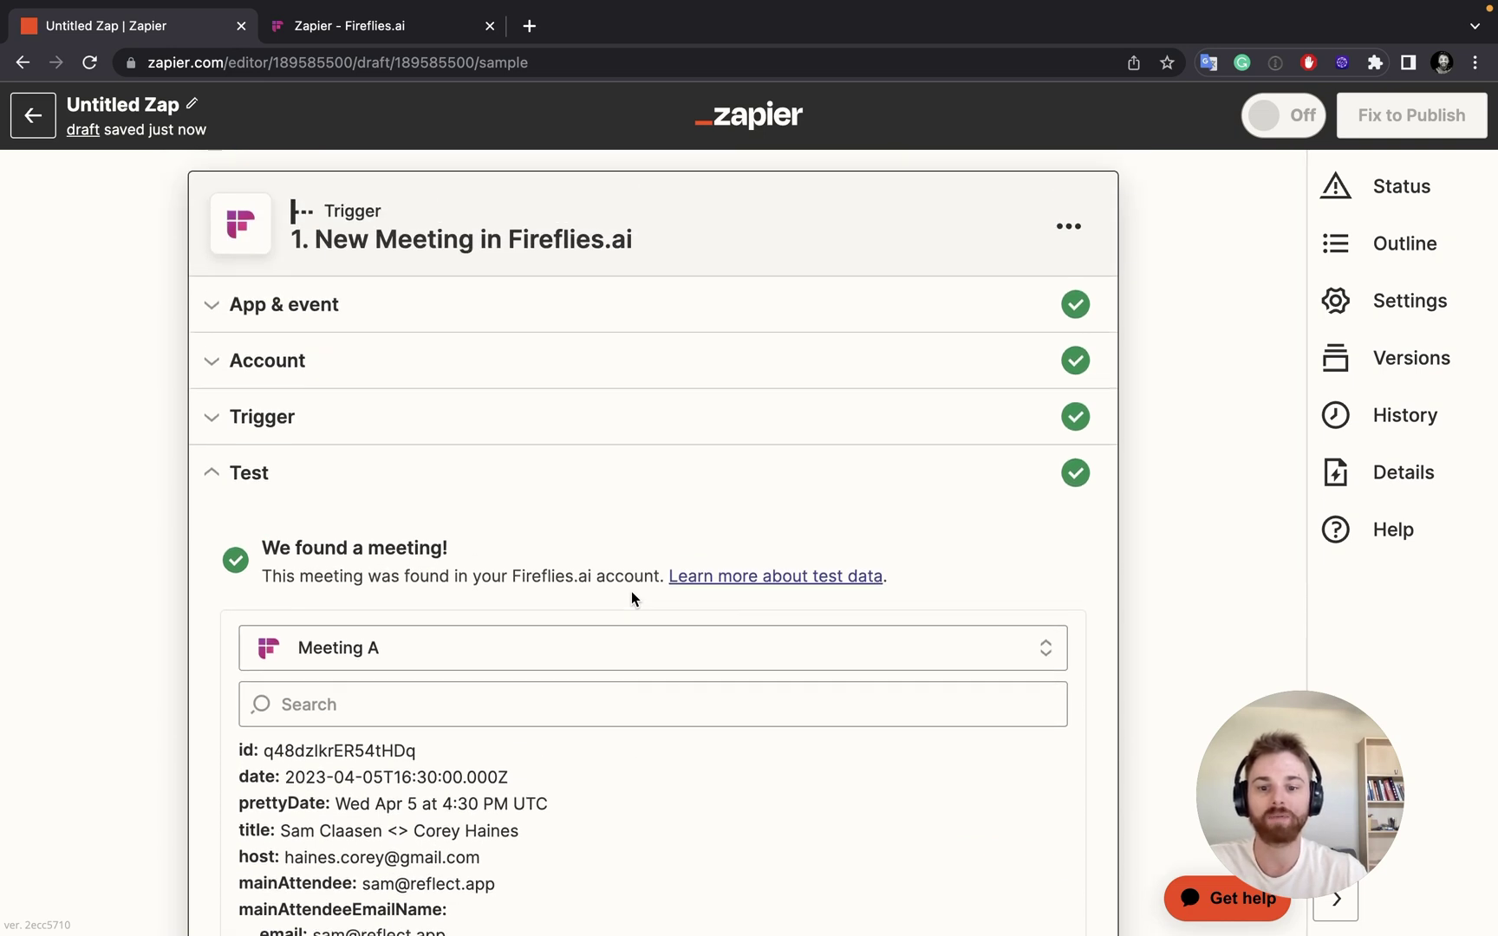
scroll(632, 595, "down", 1)
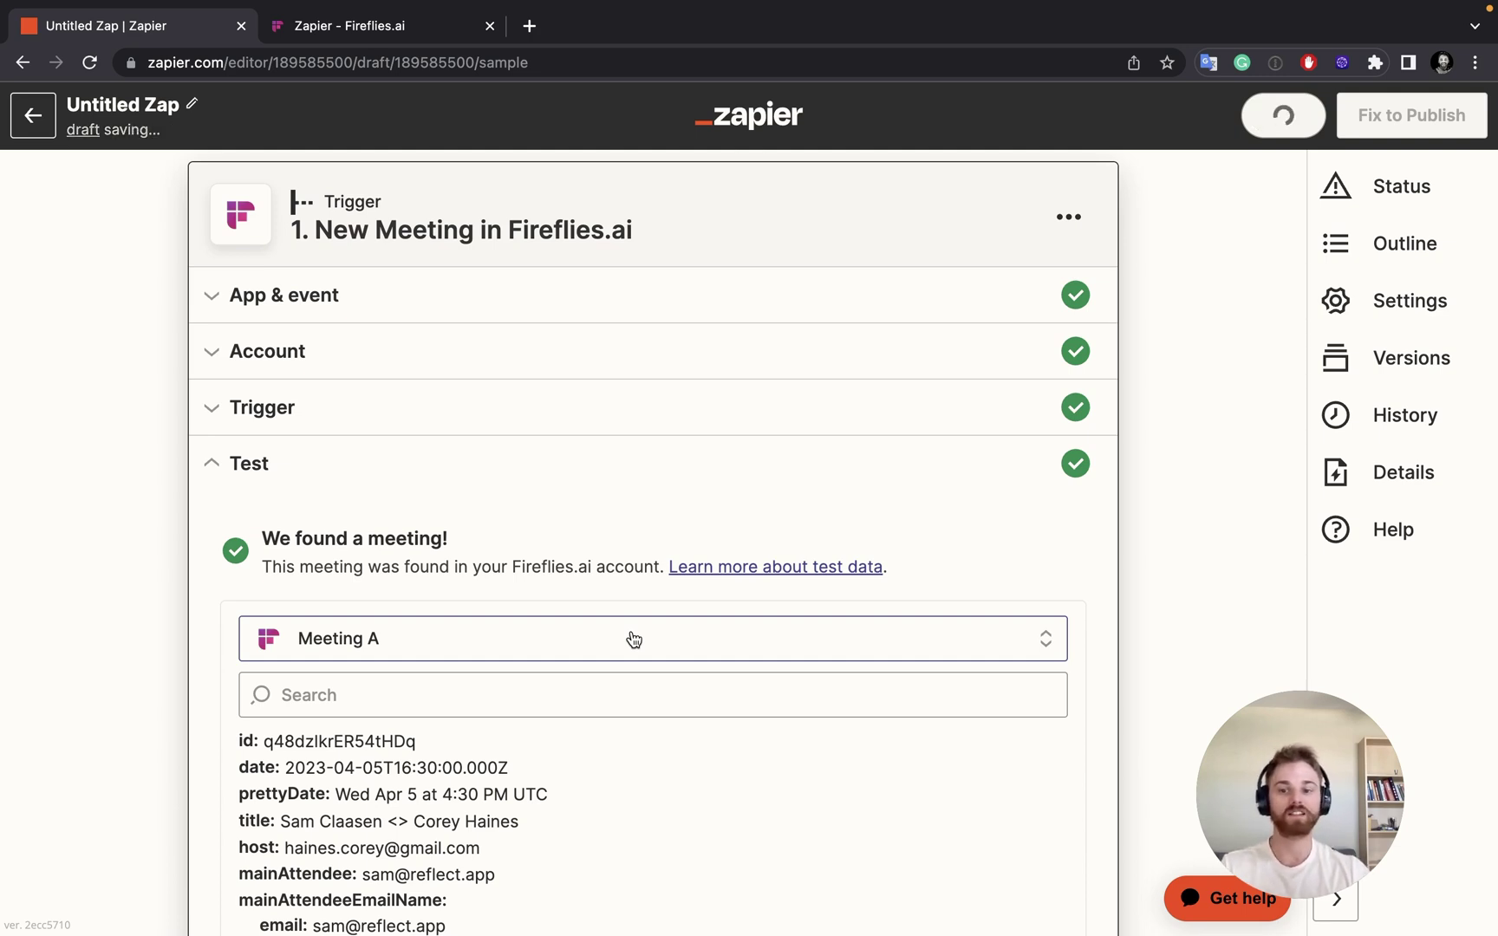
scroll(631, 638, "down", 8)
left_click(633, 523)
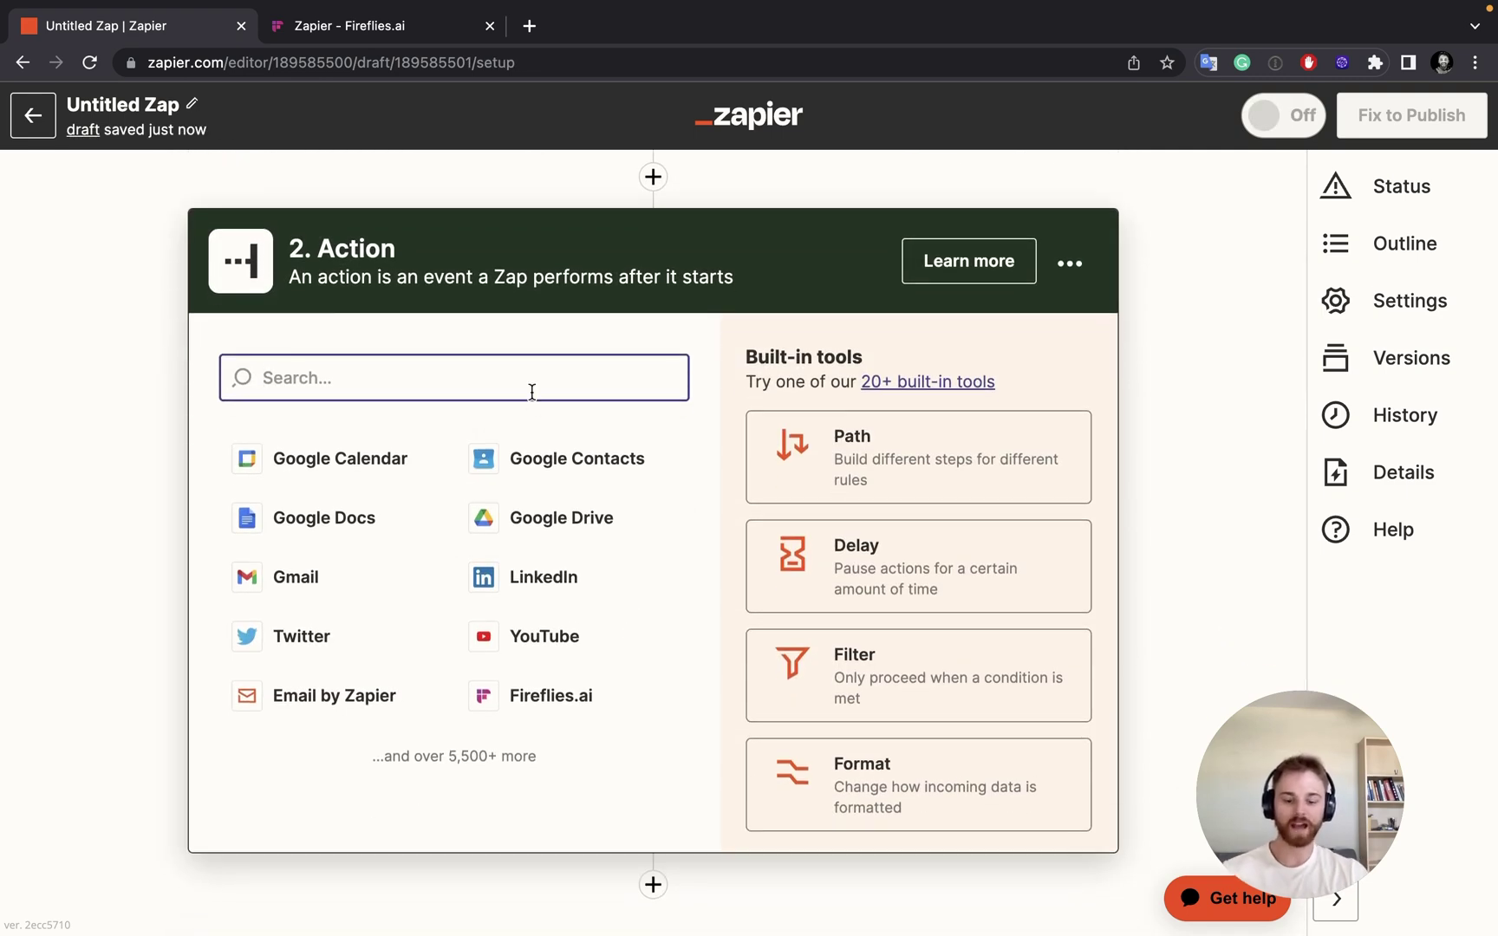
Step: Make the action Reflect's Create Note event and connect the Reflect account
type("reflec")
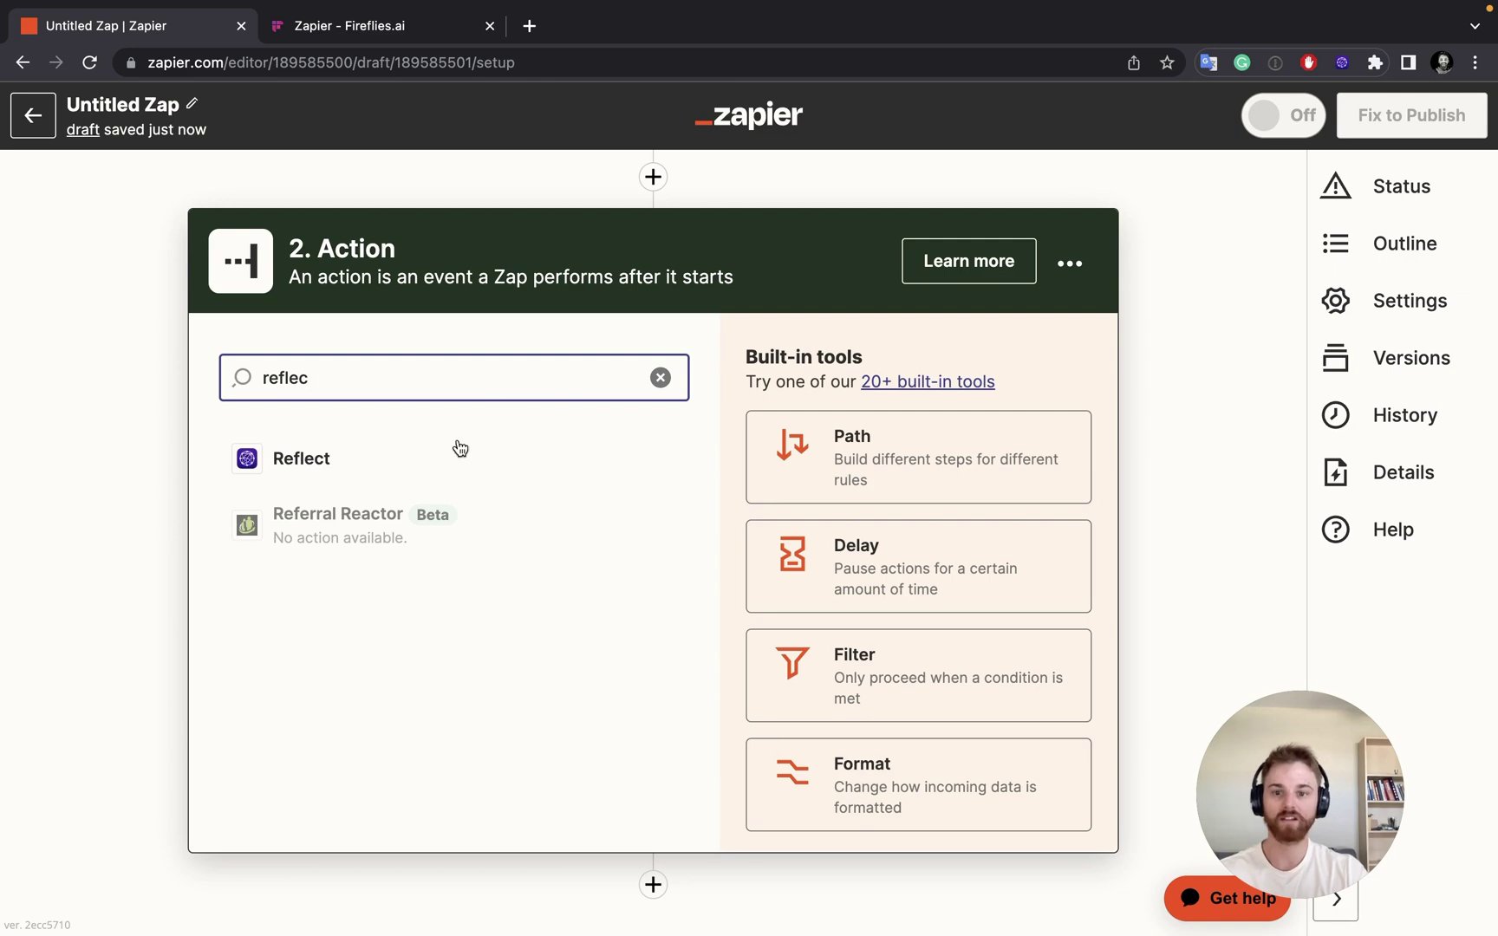
left_click(409, 461)
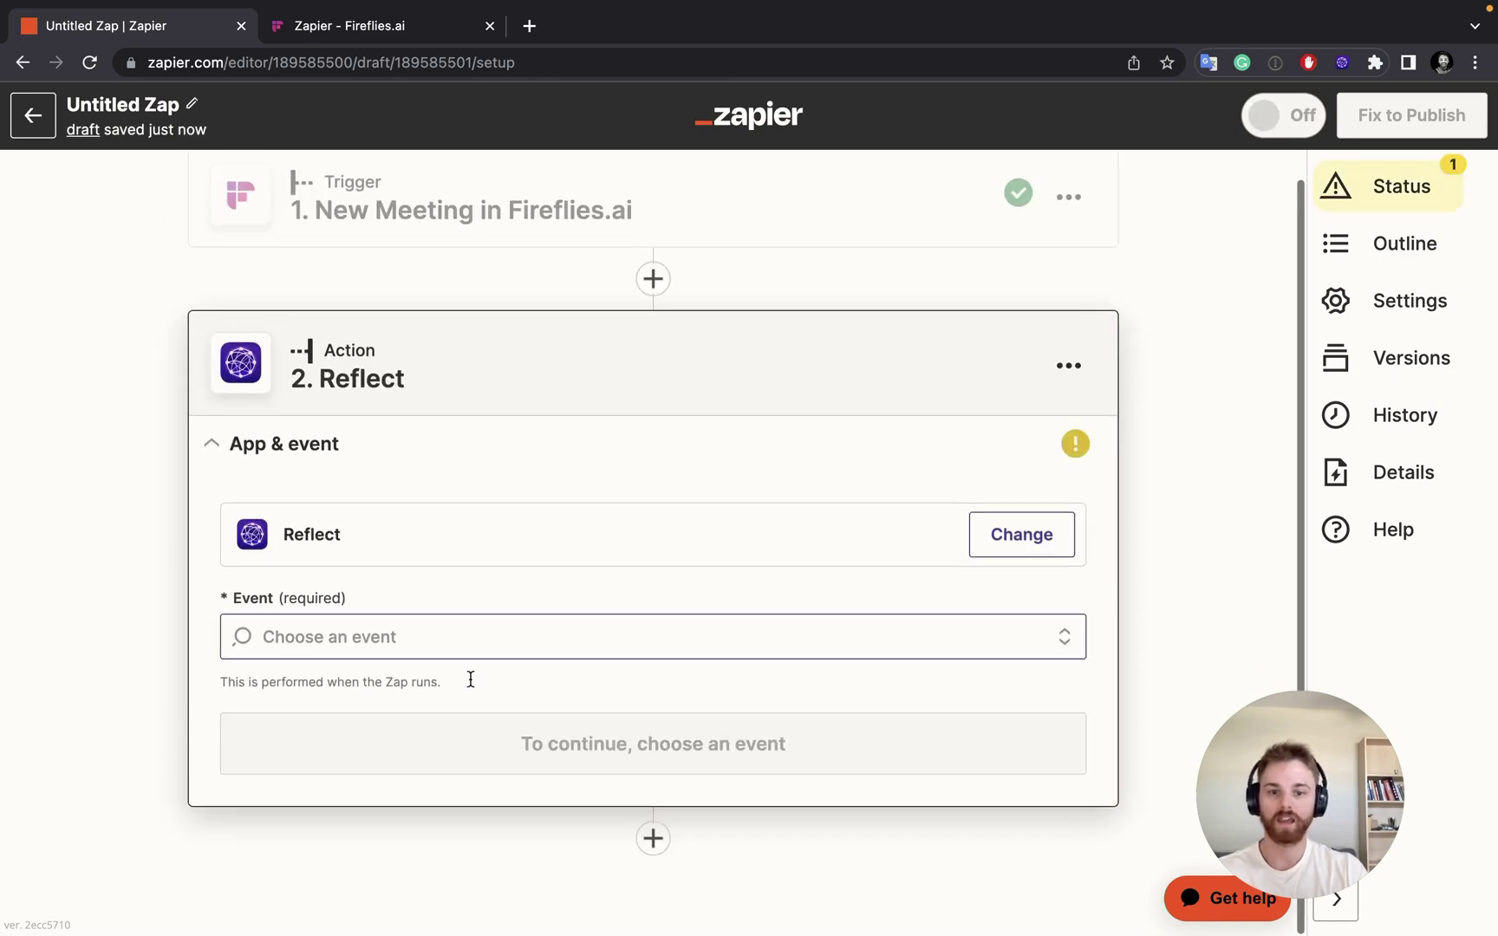
left_click(464, 644)
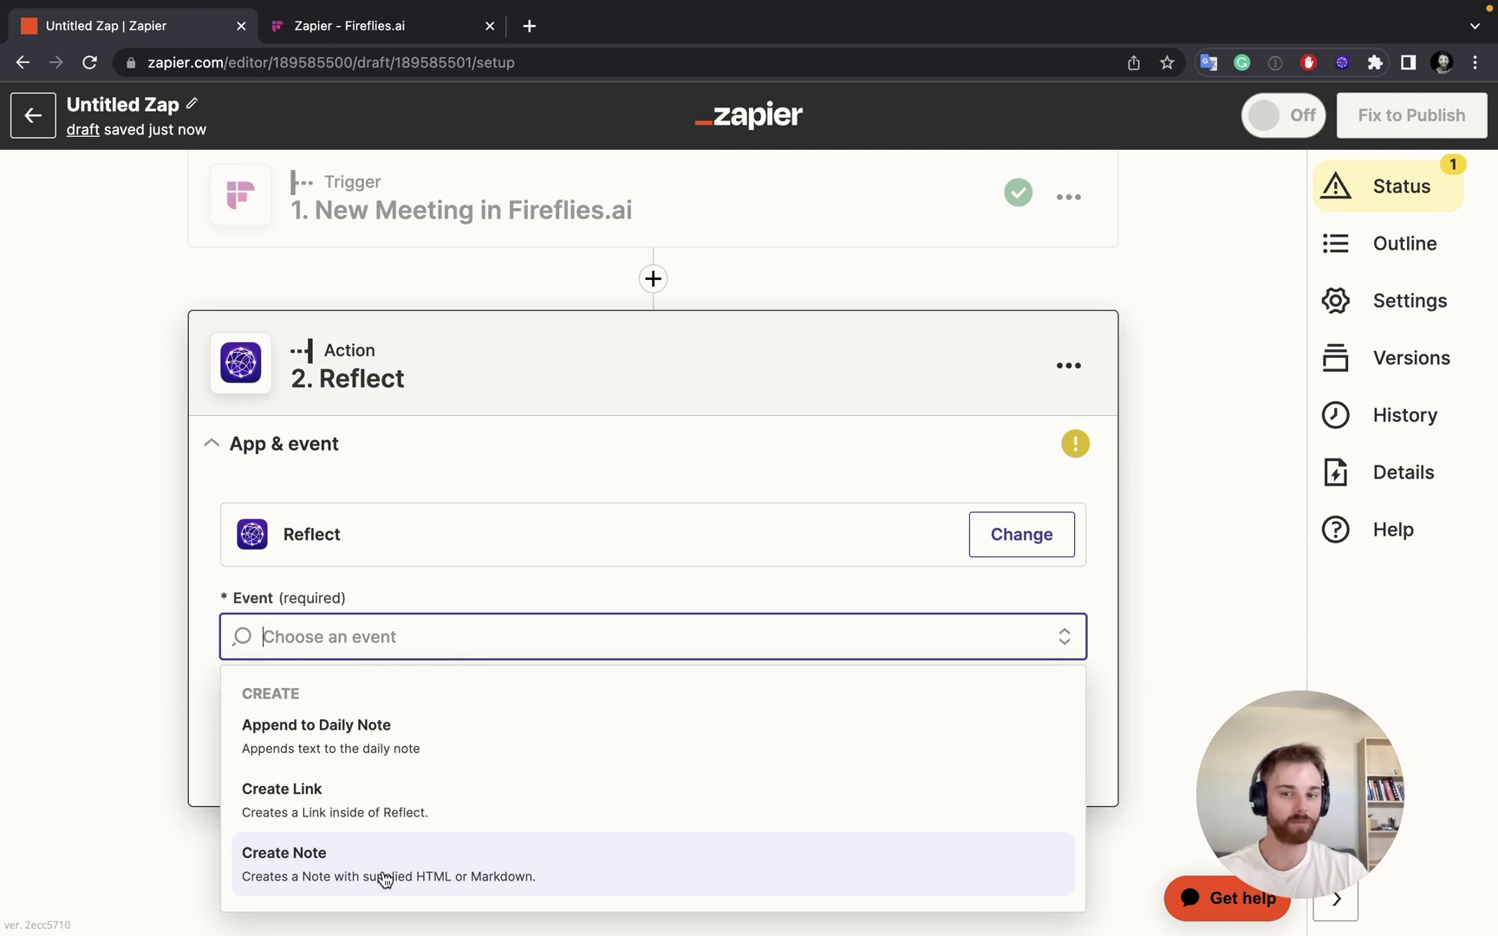
left_click(384, 879)
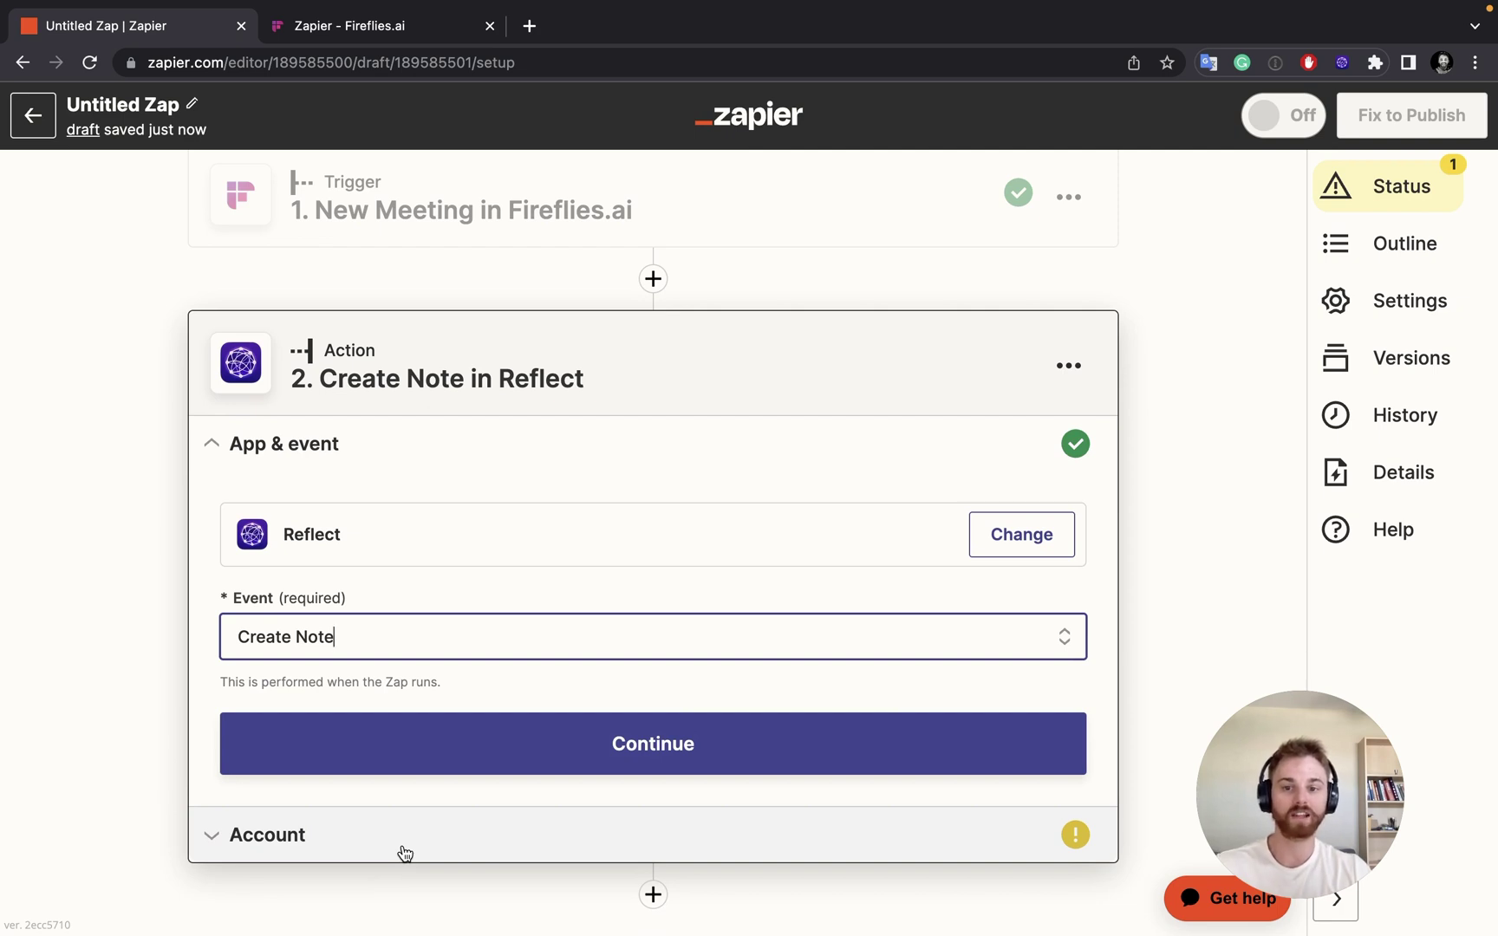
left_click(461, 757)
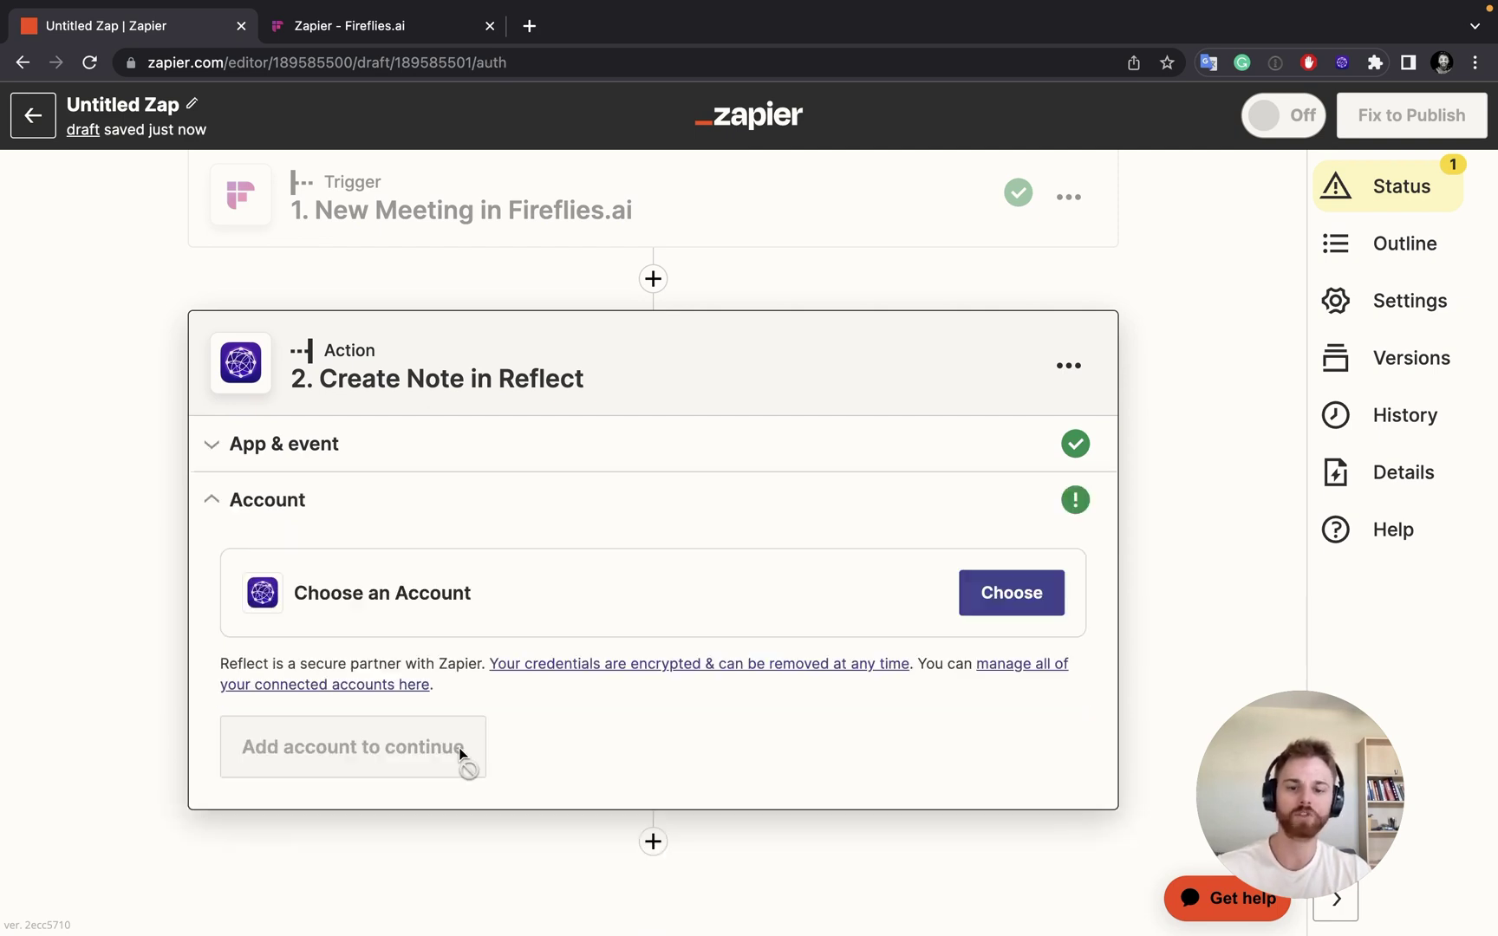
left_click(978, 606)
left_click(374, 737)
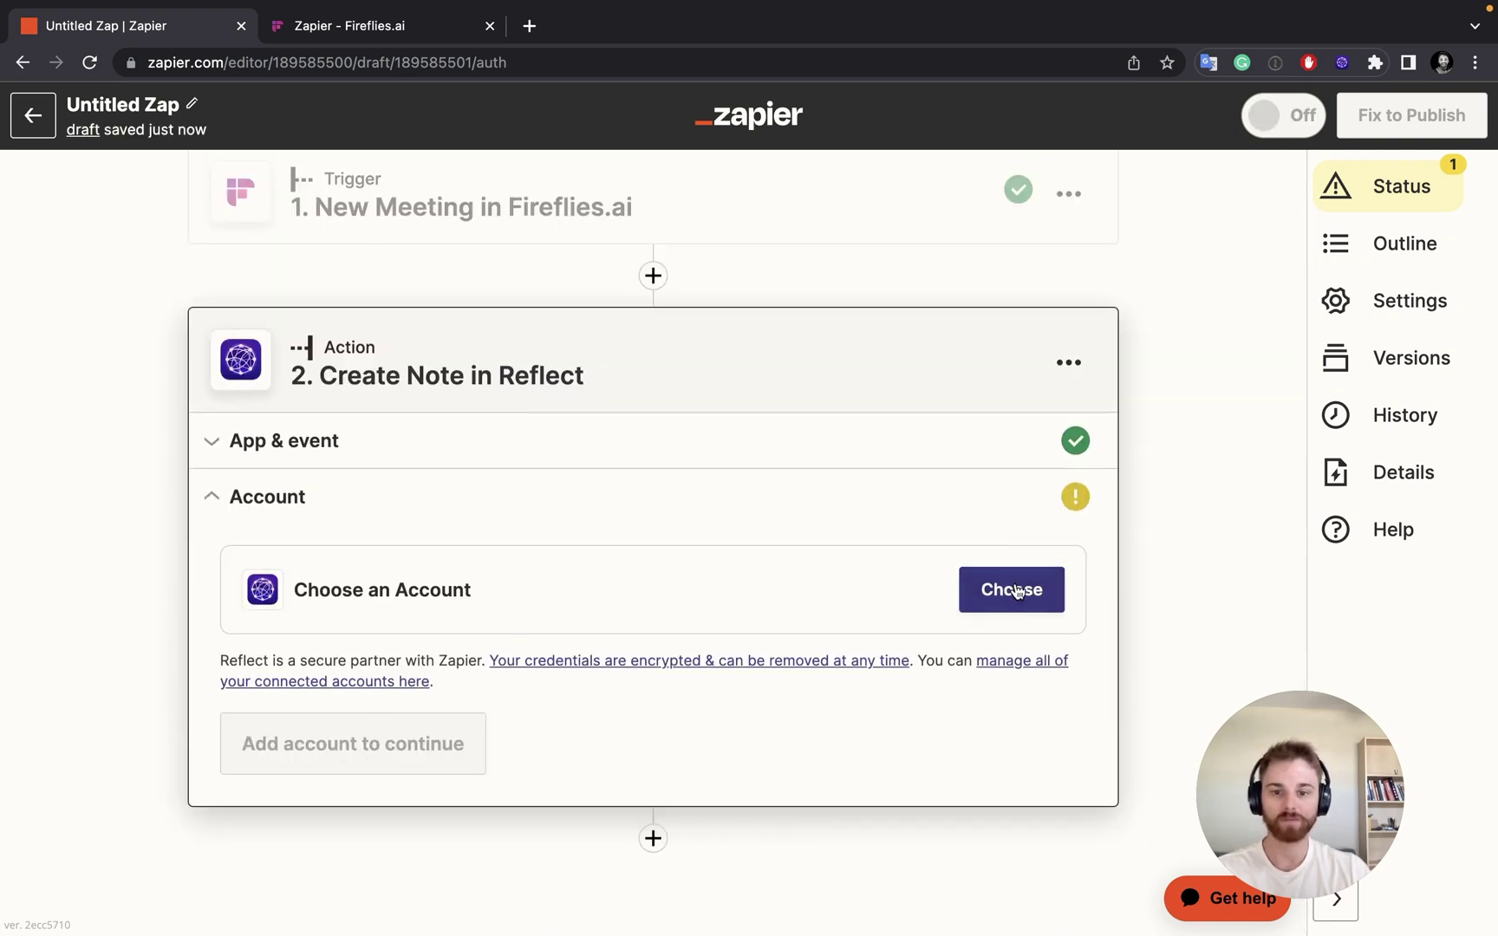
Step: Map the meeting's Title into the Note Subject field
left_click(294, 706)
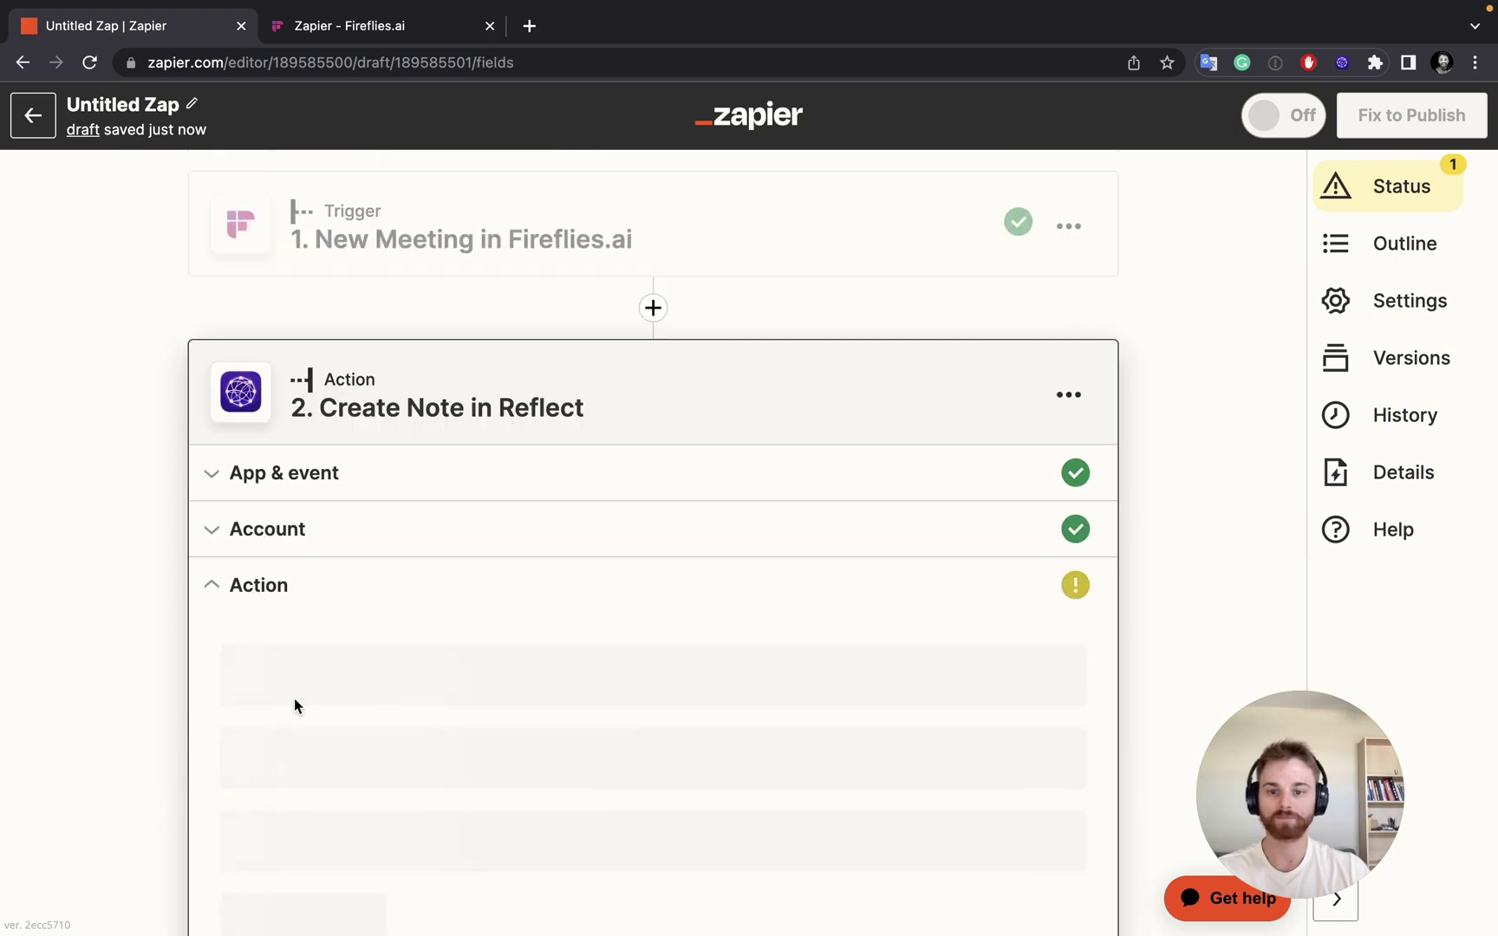
scroll(539, 568, "down", 5)
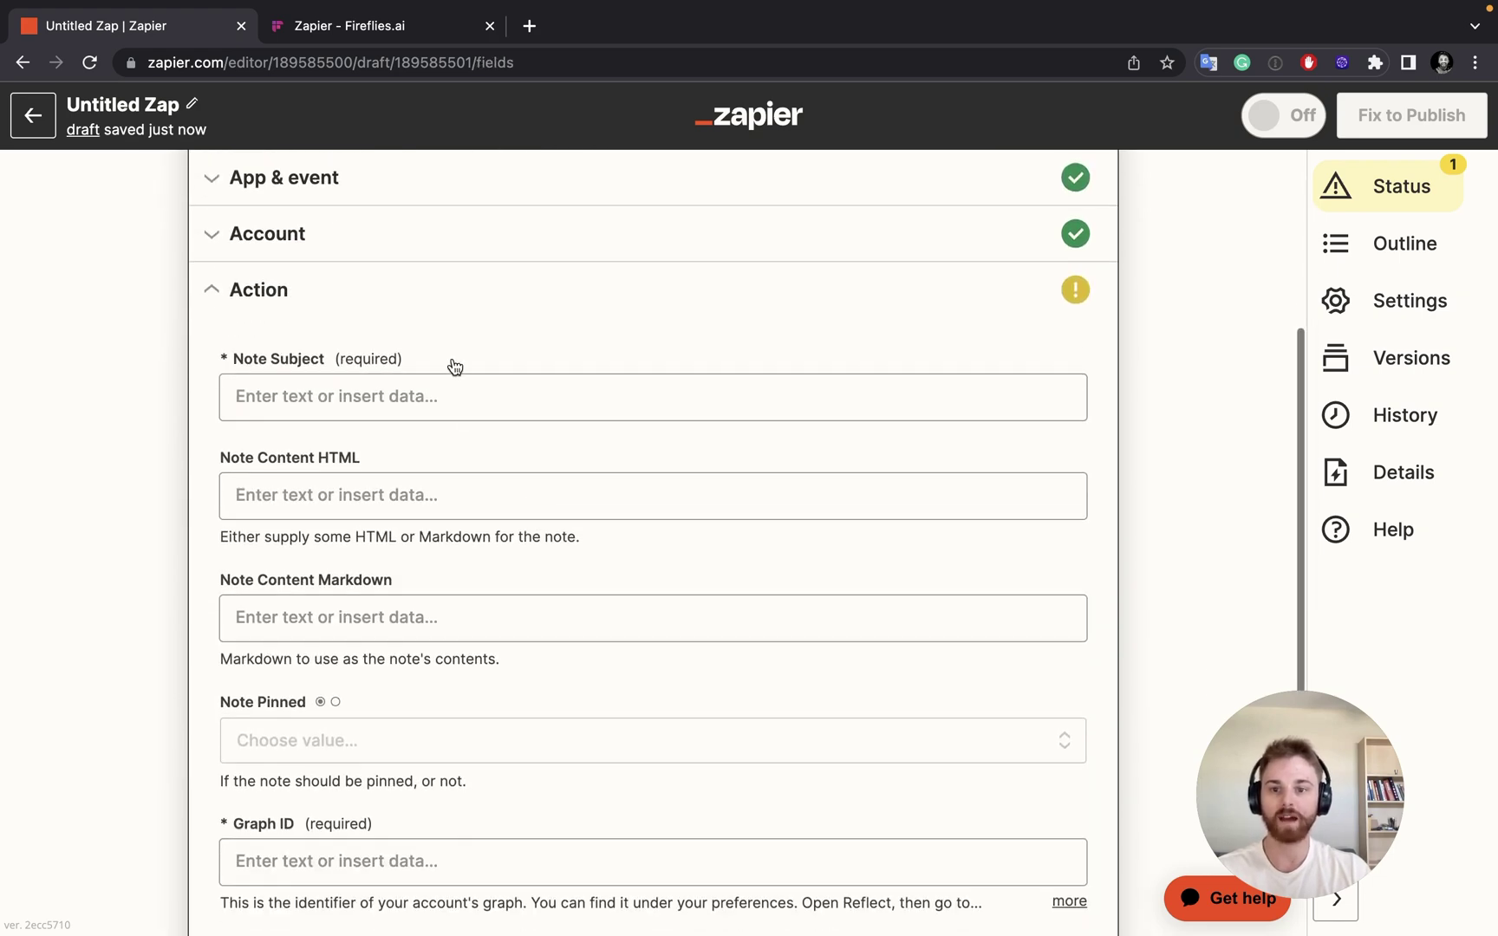
left_click(448, 394)
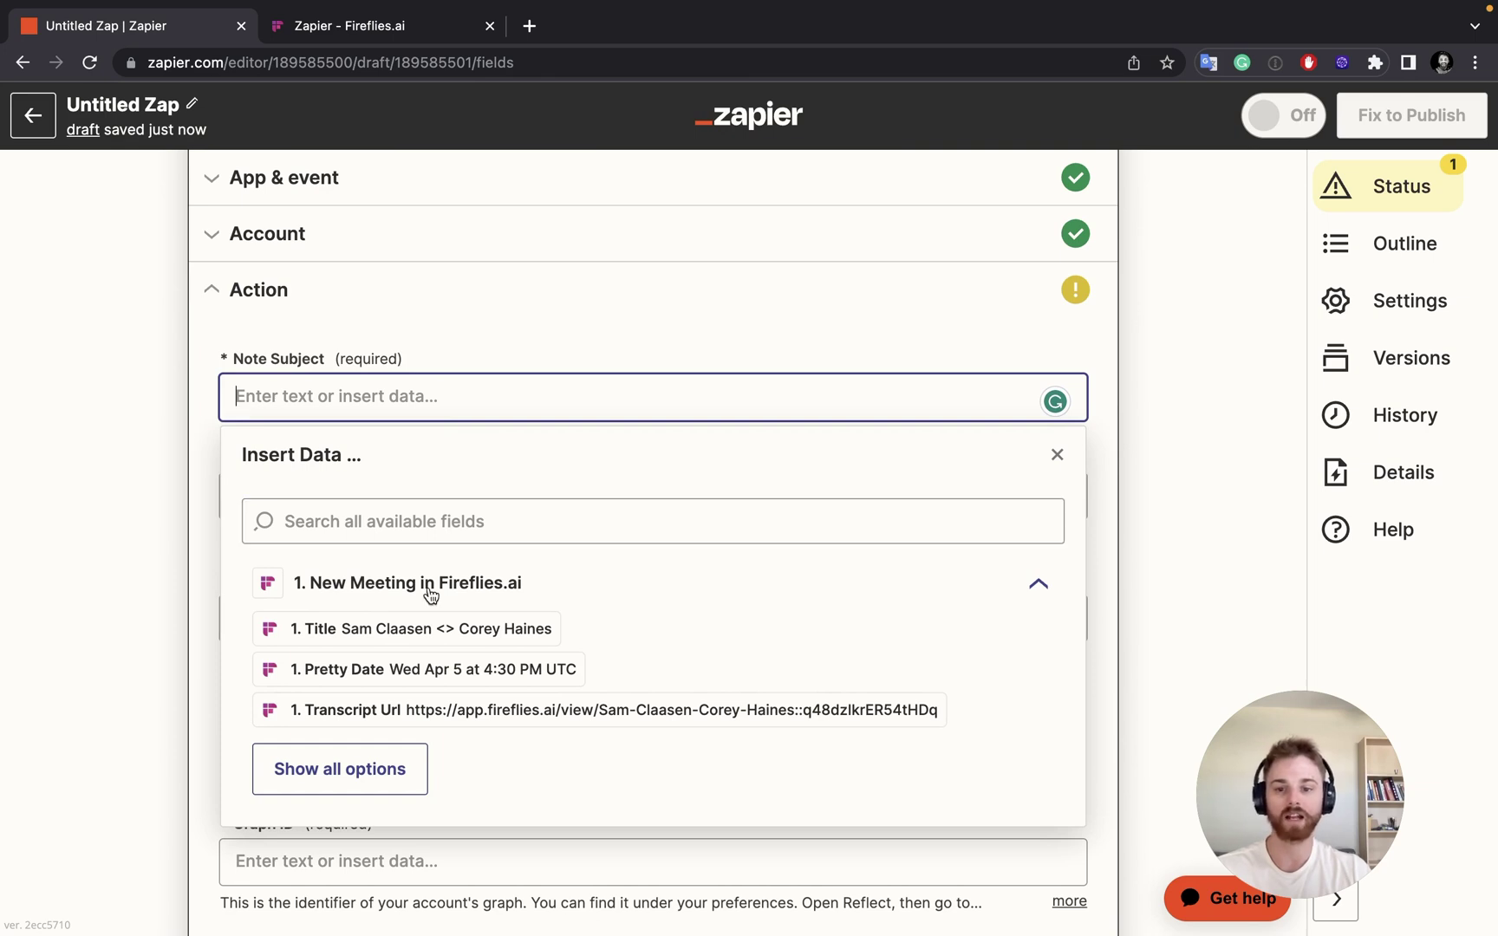
left_click(385, 630)
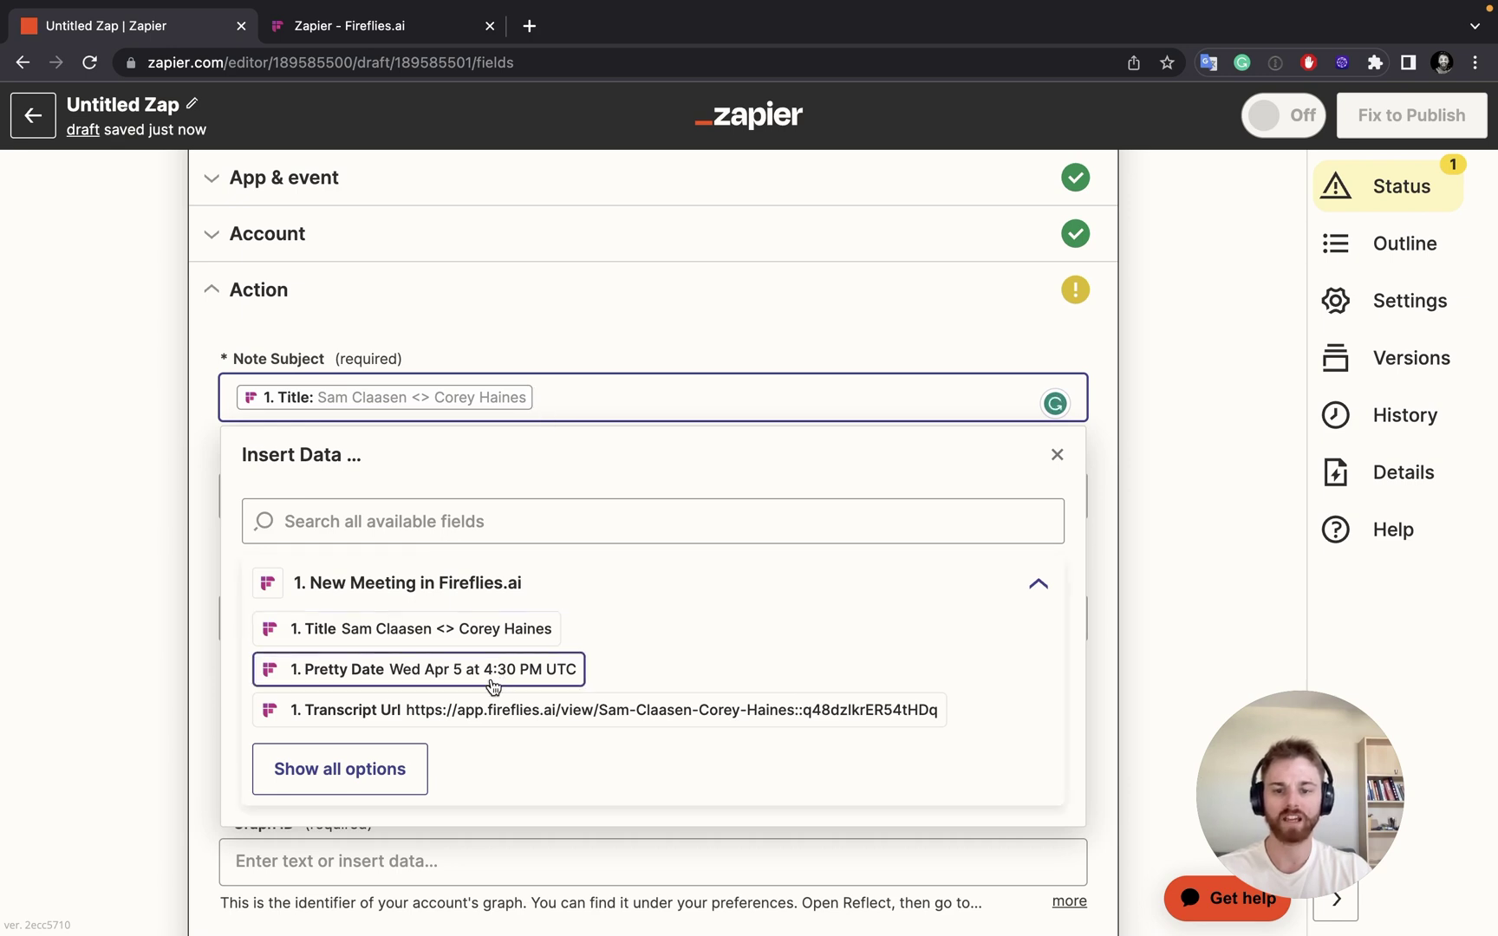
left_click(626, 323)
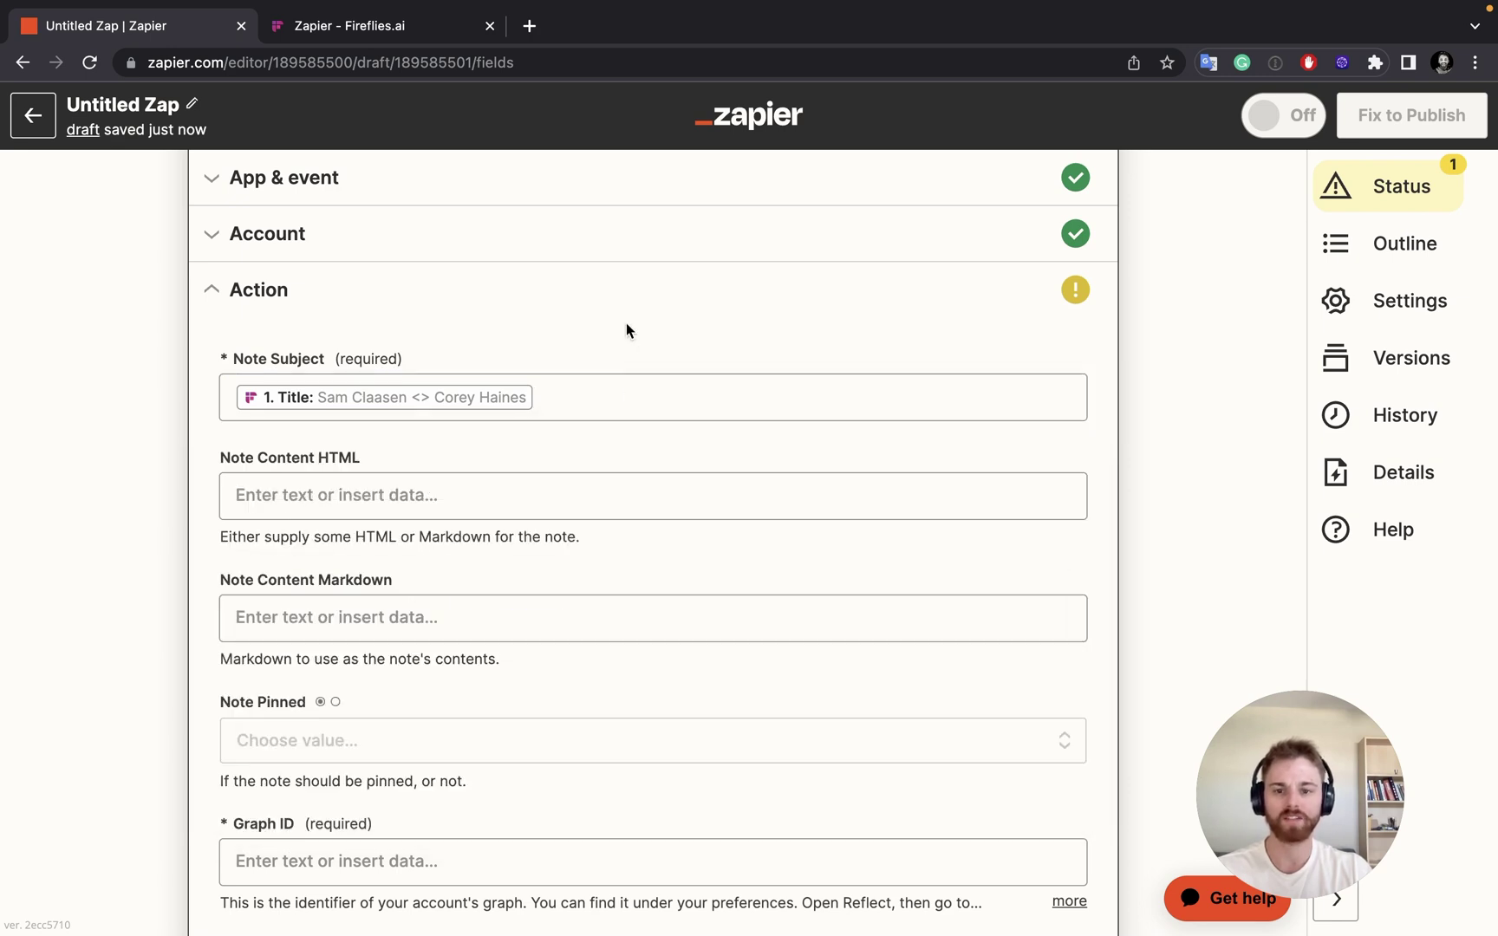
Step: Fill Note Content HTML with the meeting's Pretty Date followed by its Action Items
left_click(492, 496)
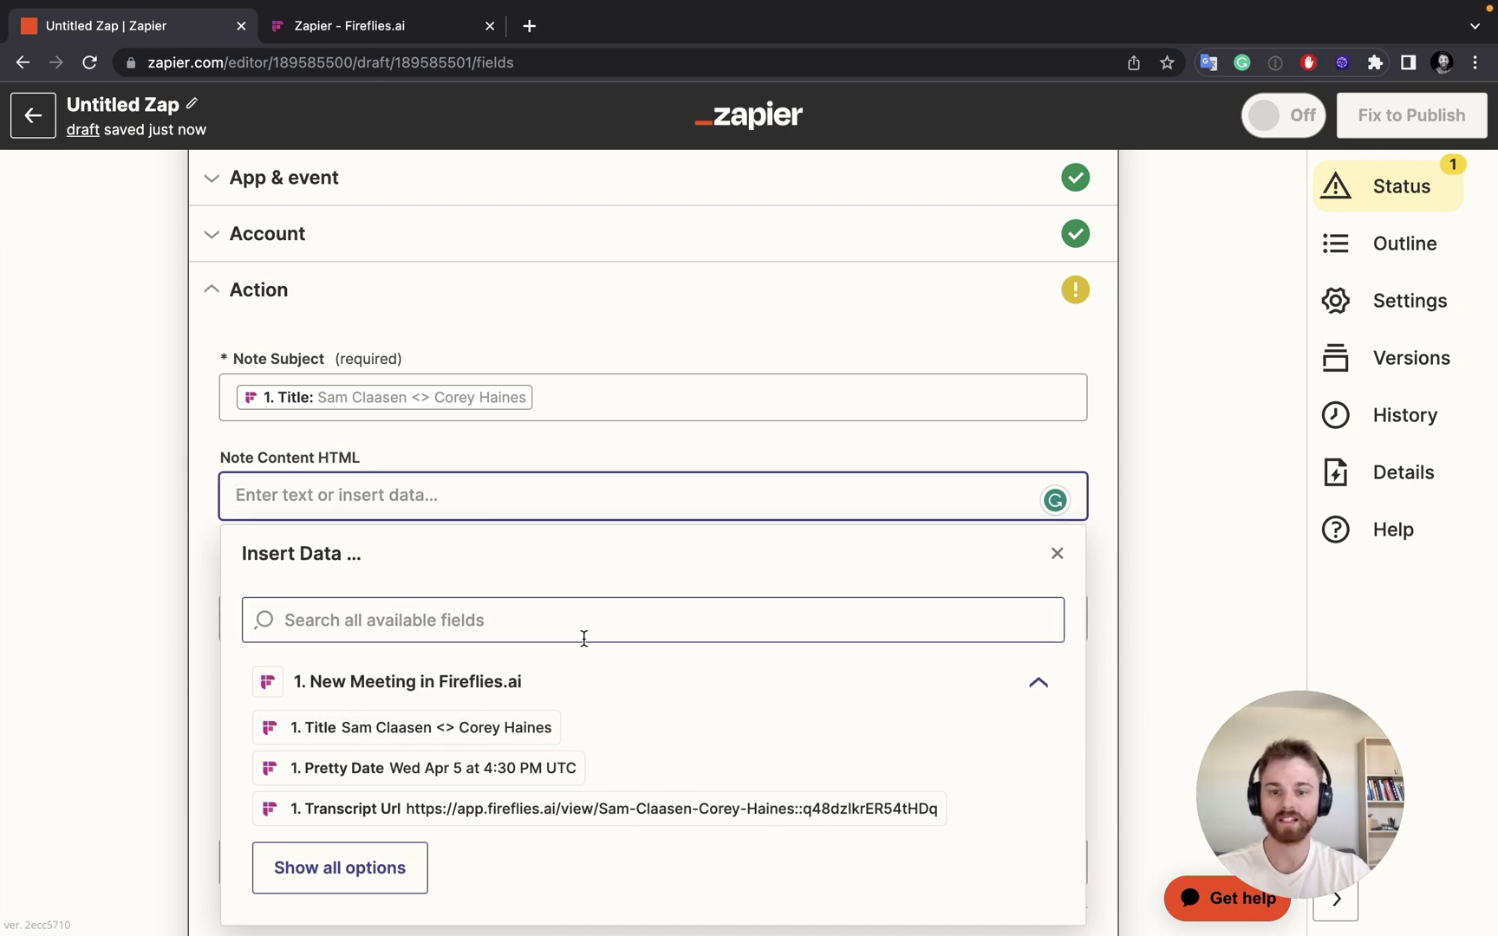
left_click(440, 780)
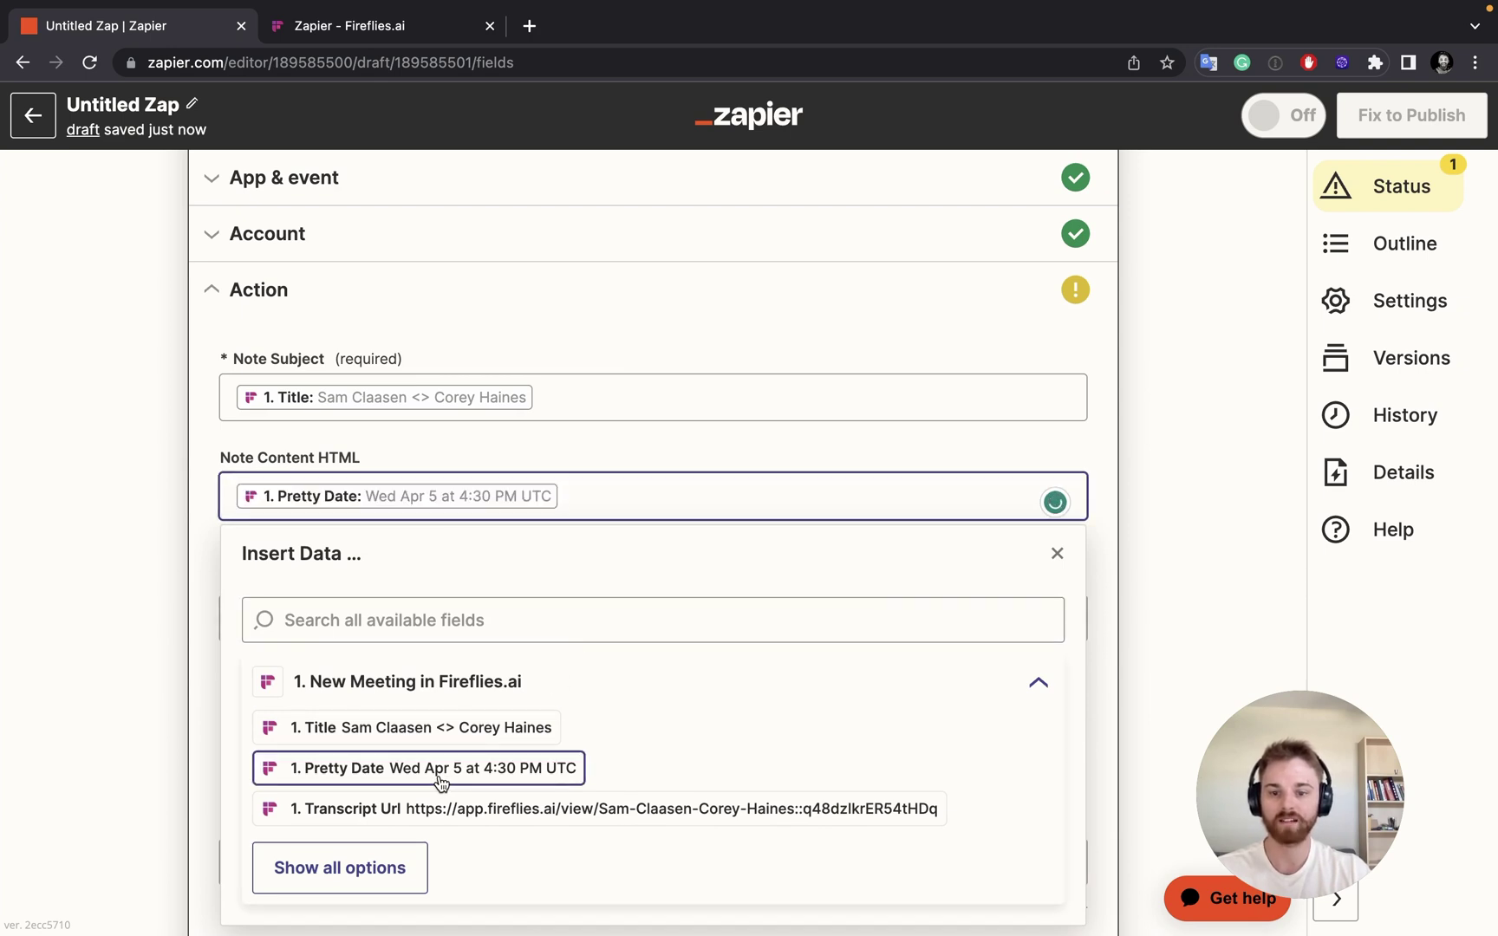
left_click(392, 863)
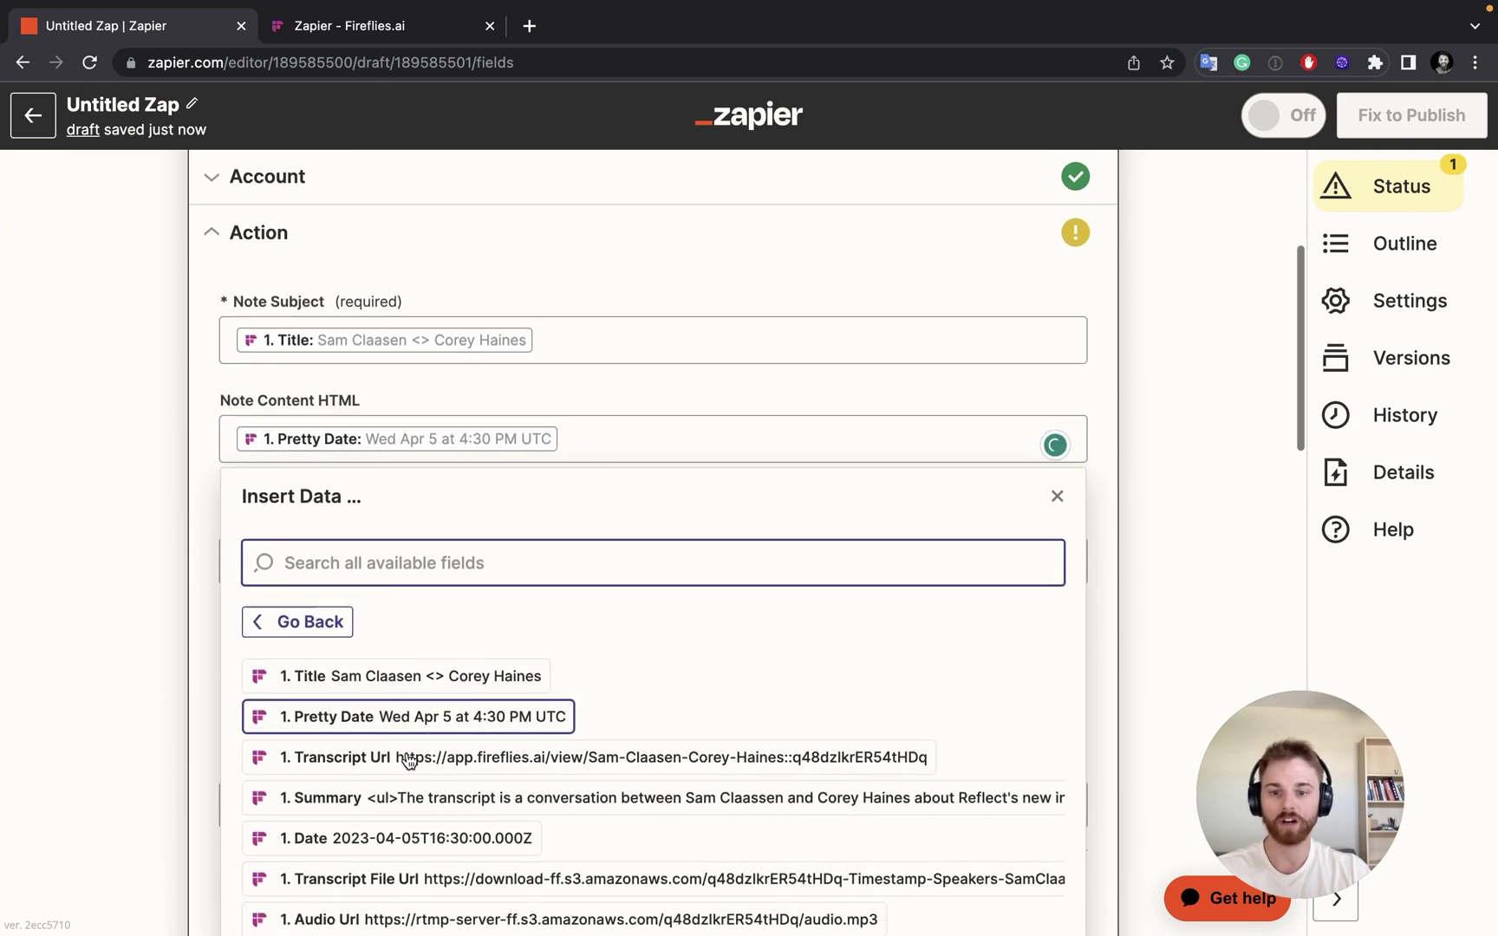
scroll(409, 760, "down", 6)
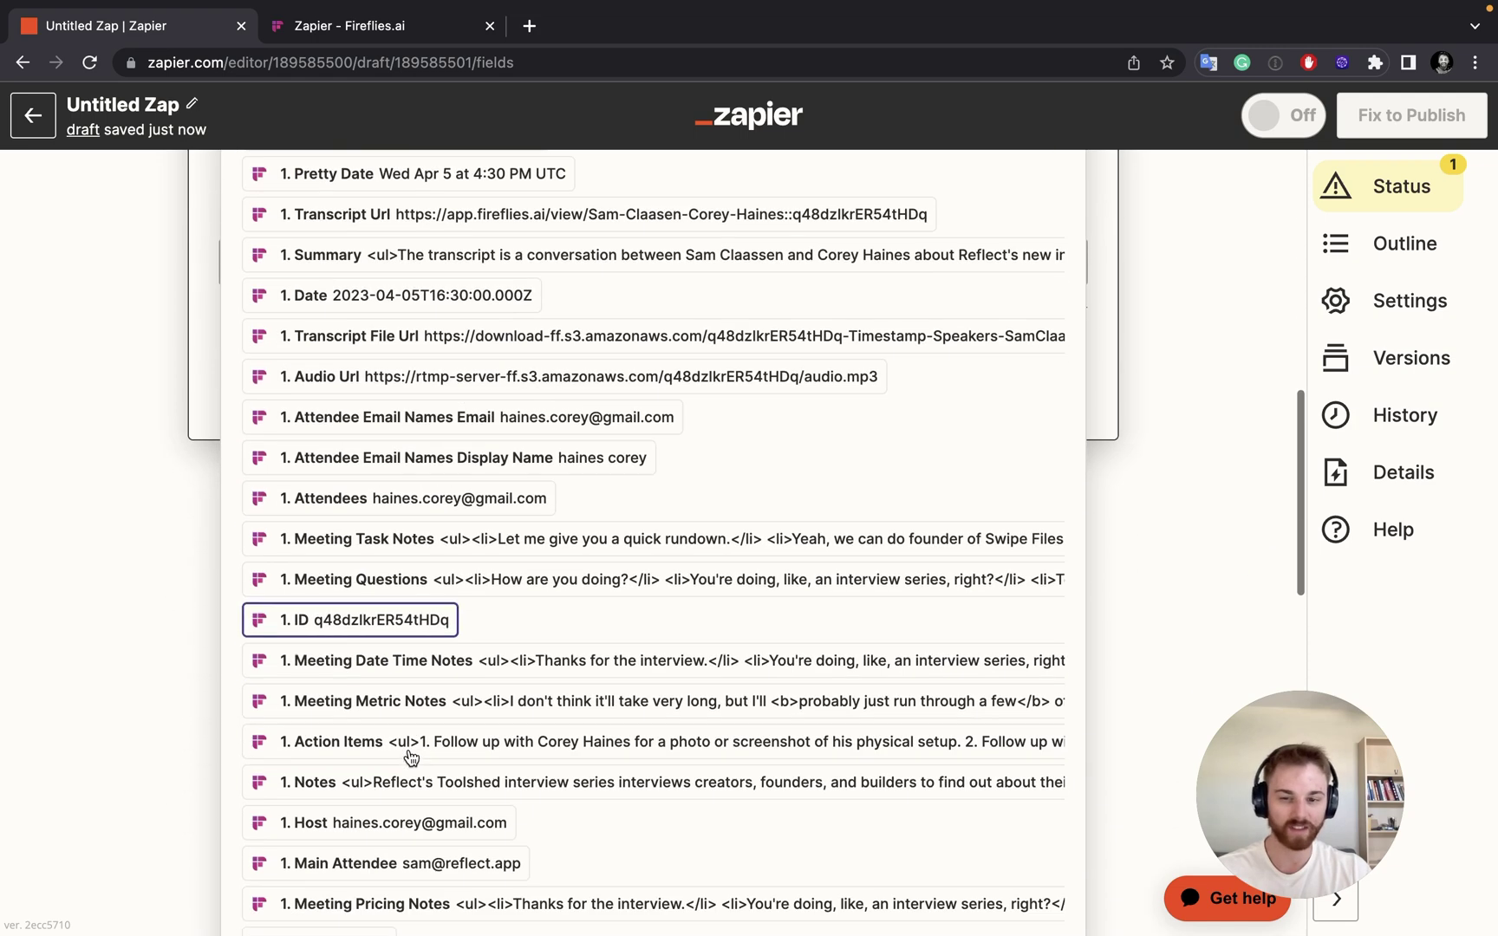
scroll(407, 760, "up", 1)
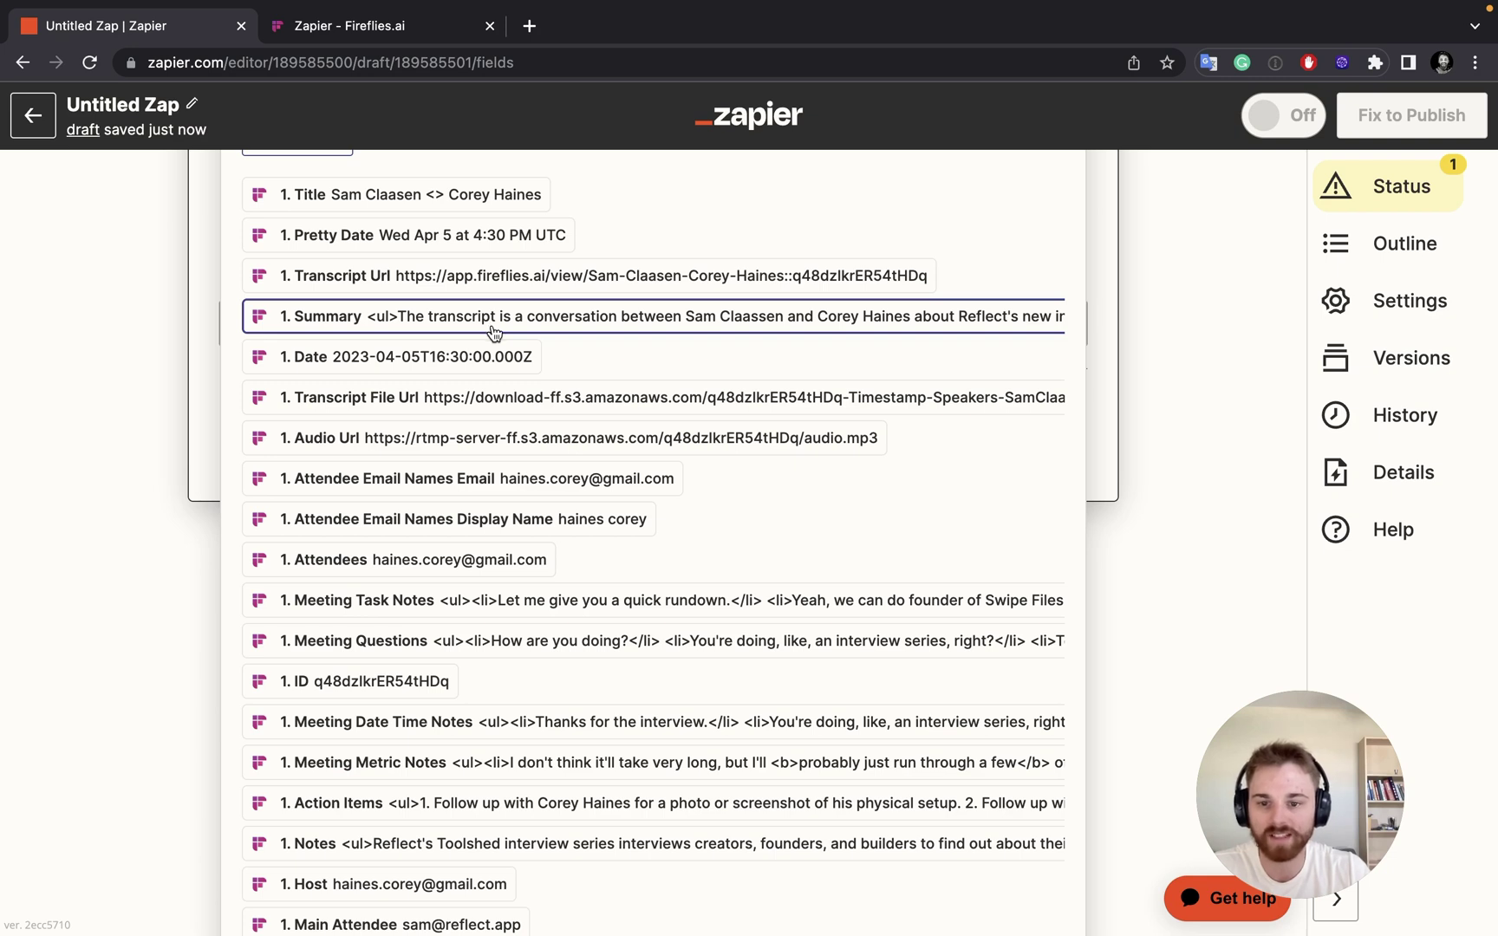
left_click(433, 821)
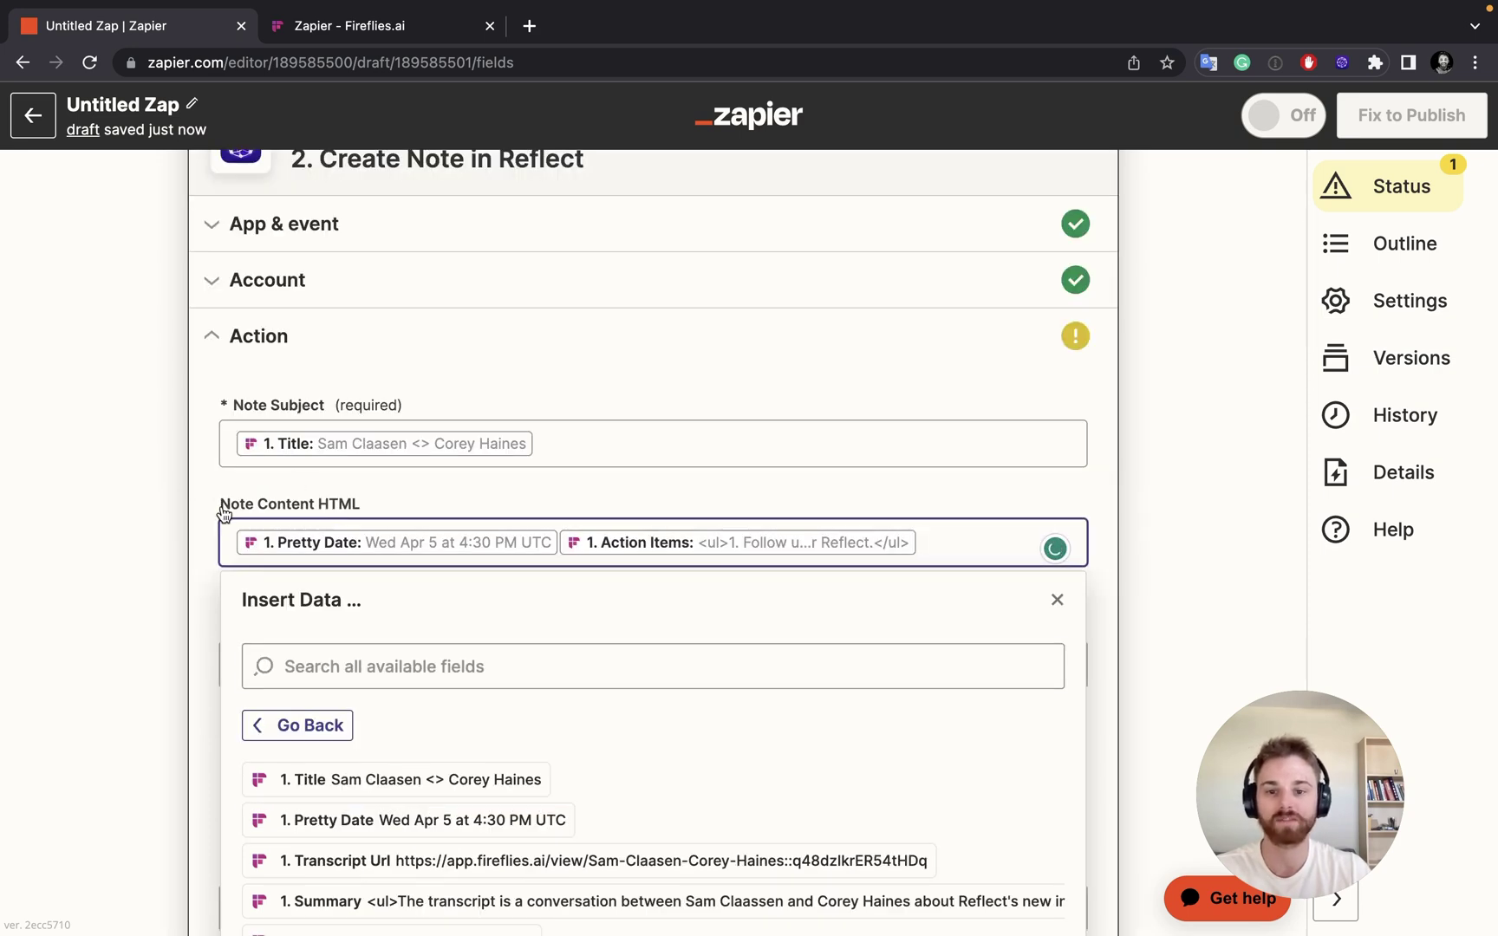
left_click(875, 490)
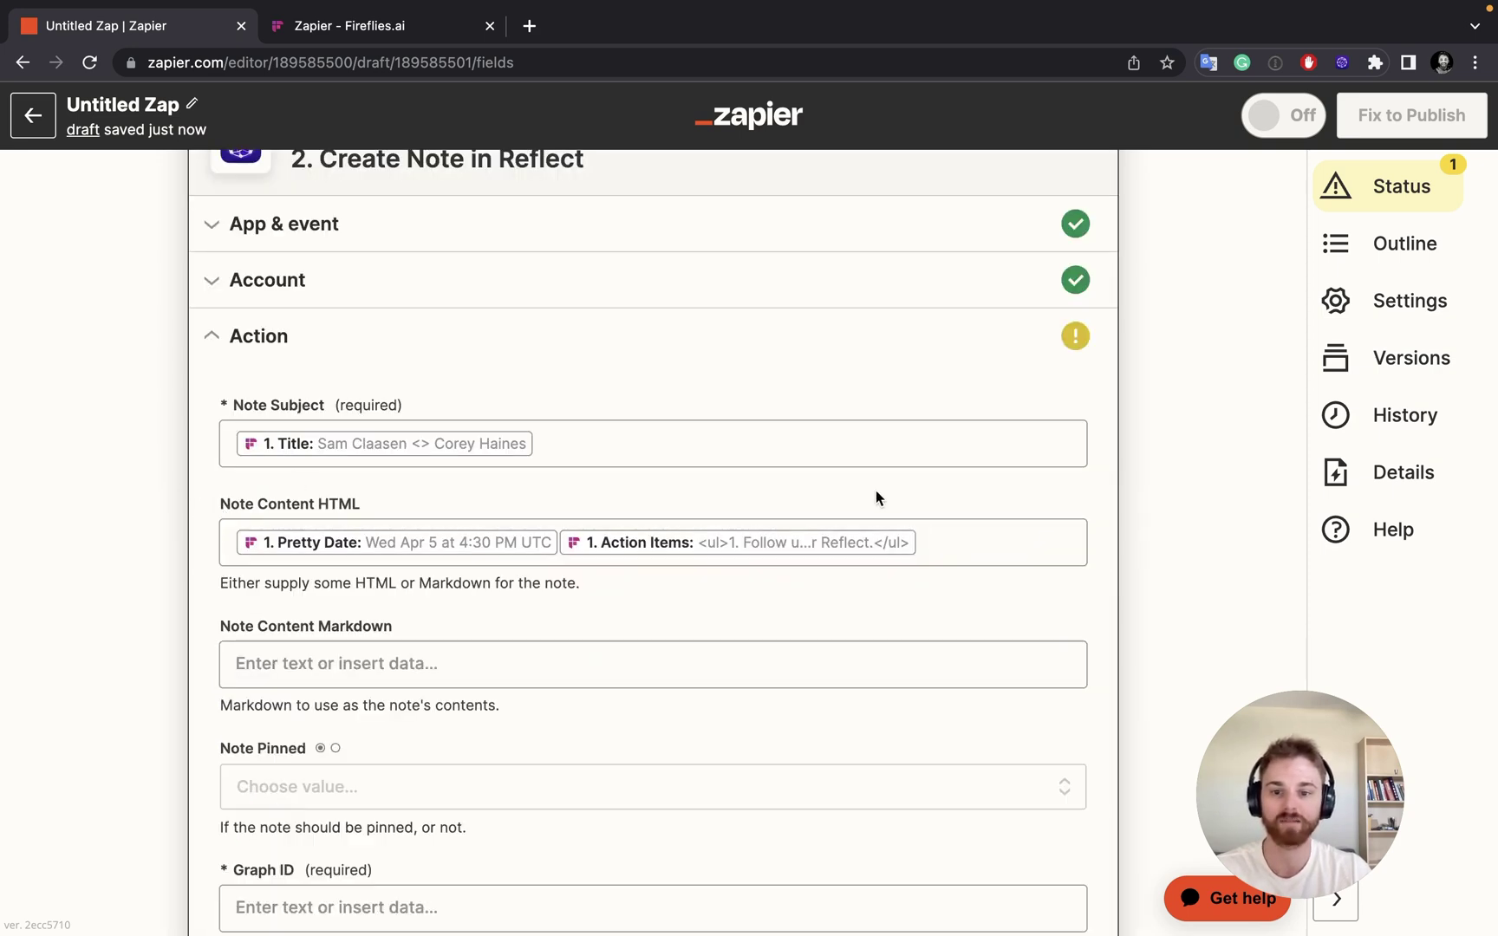
scroll(732, 670, "down", 3)
Step: Set Note Pinned to leave the note unpinned
left_click(301, 414)
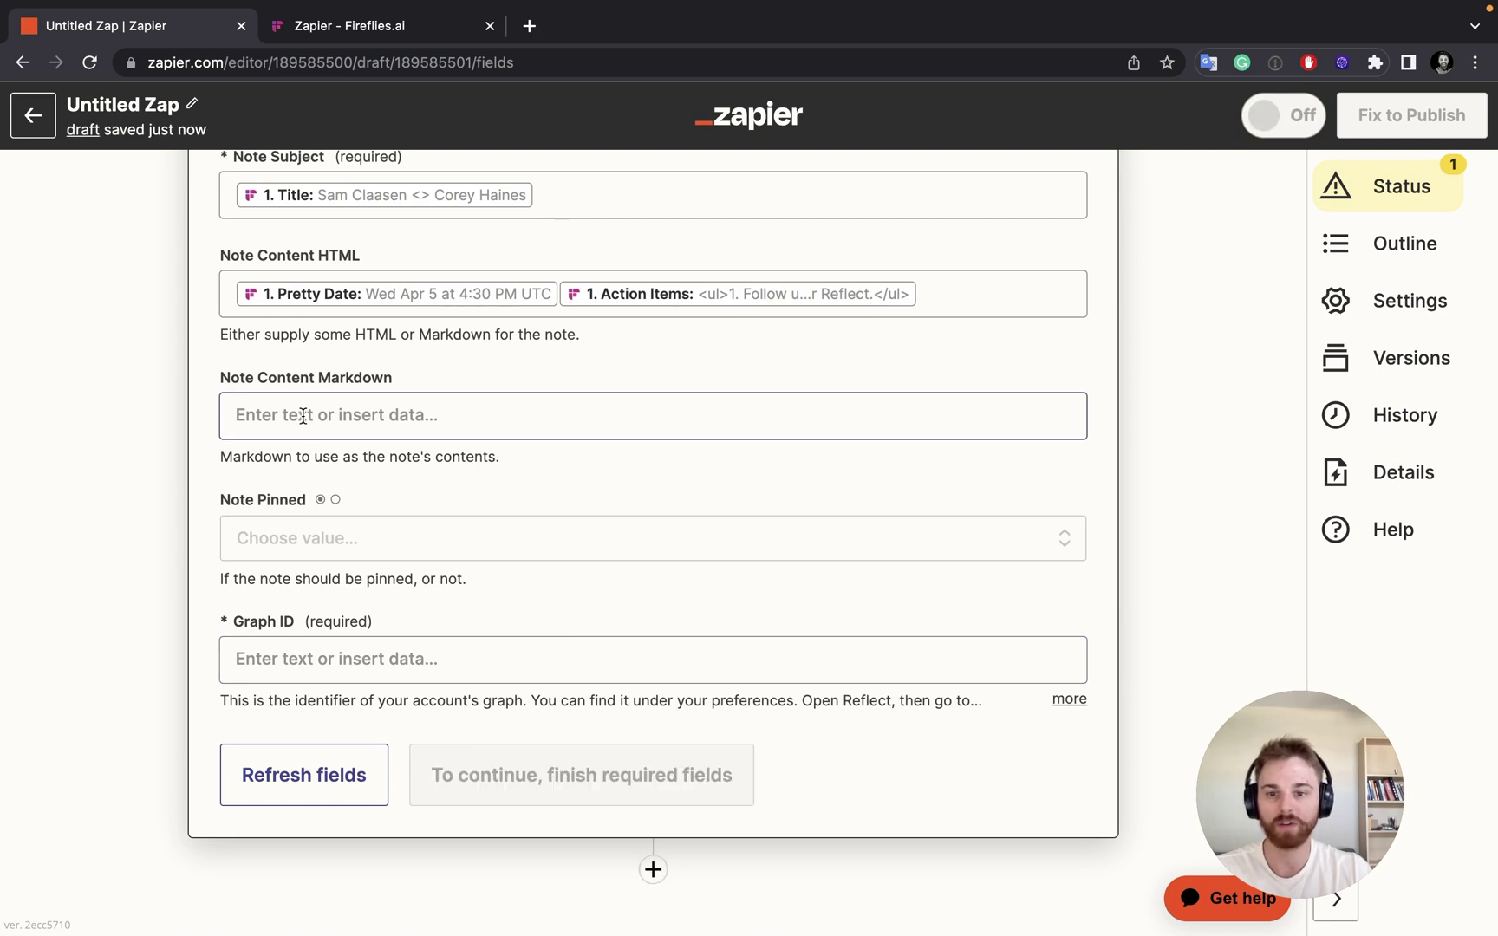
left_click(299, 539)
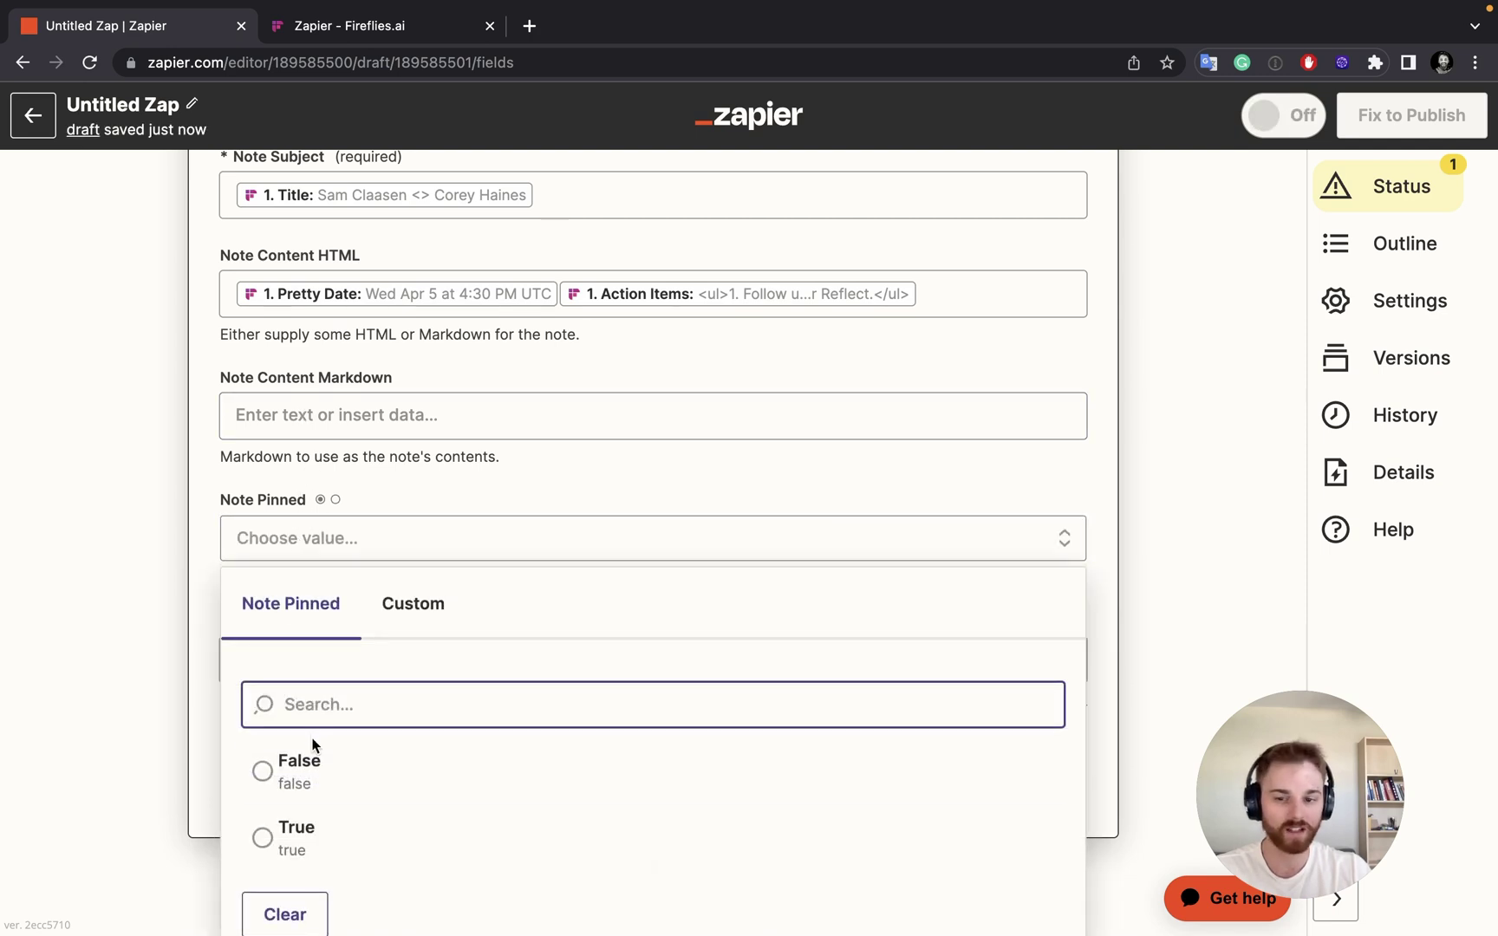
left_click(263, 771)
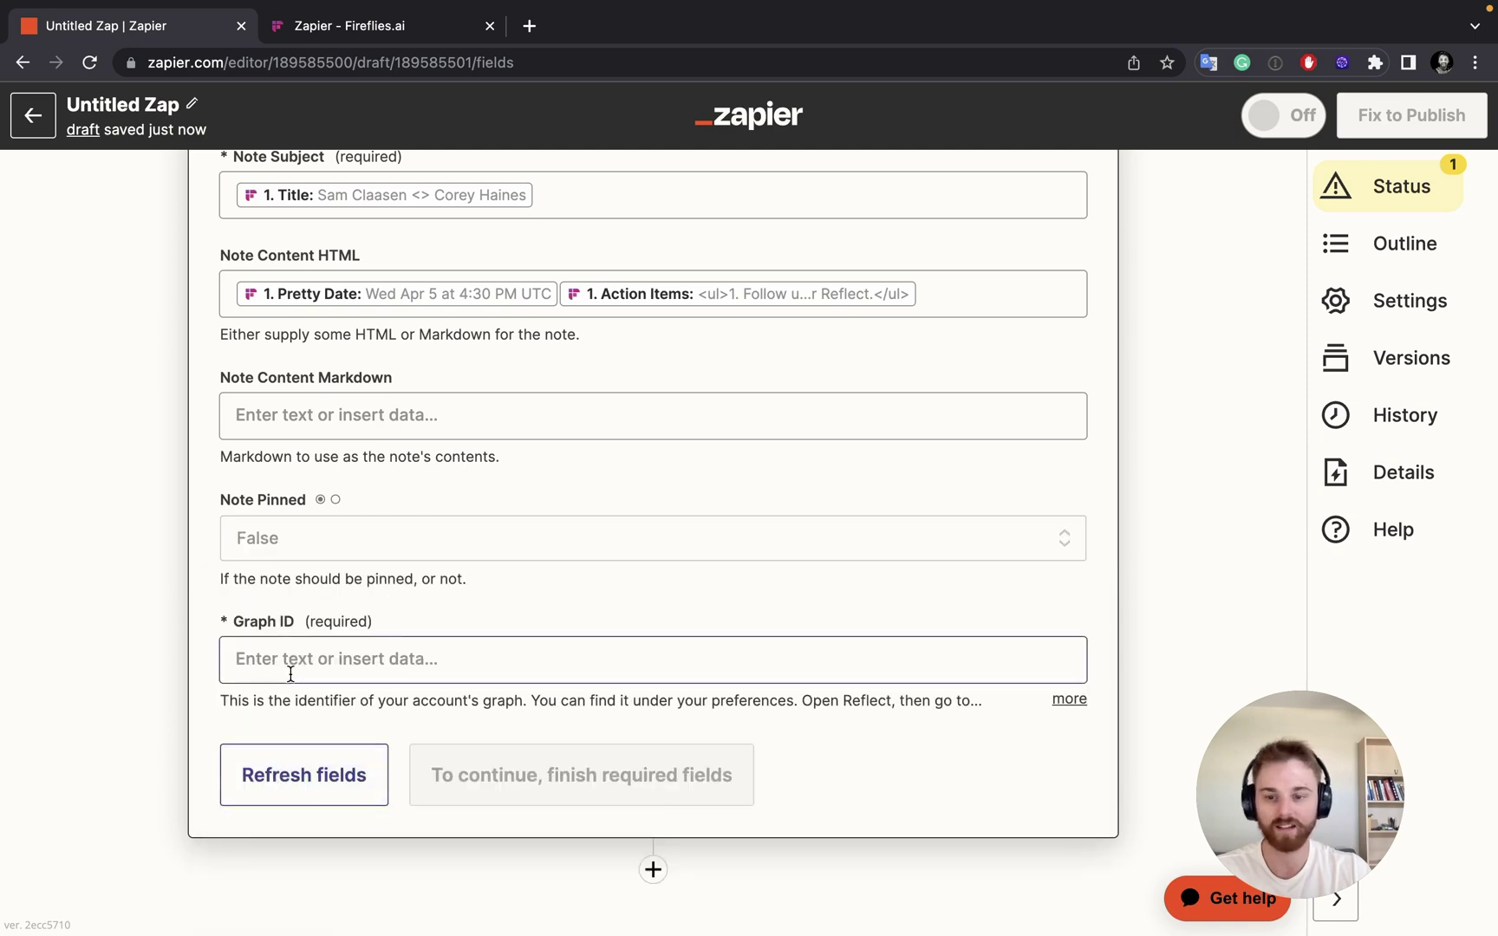
Step: Type the Reflect graph ID directly into the Graph ID field
left_click(290, 673)
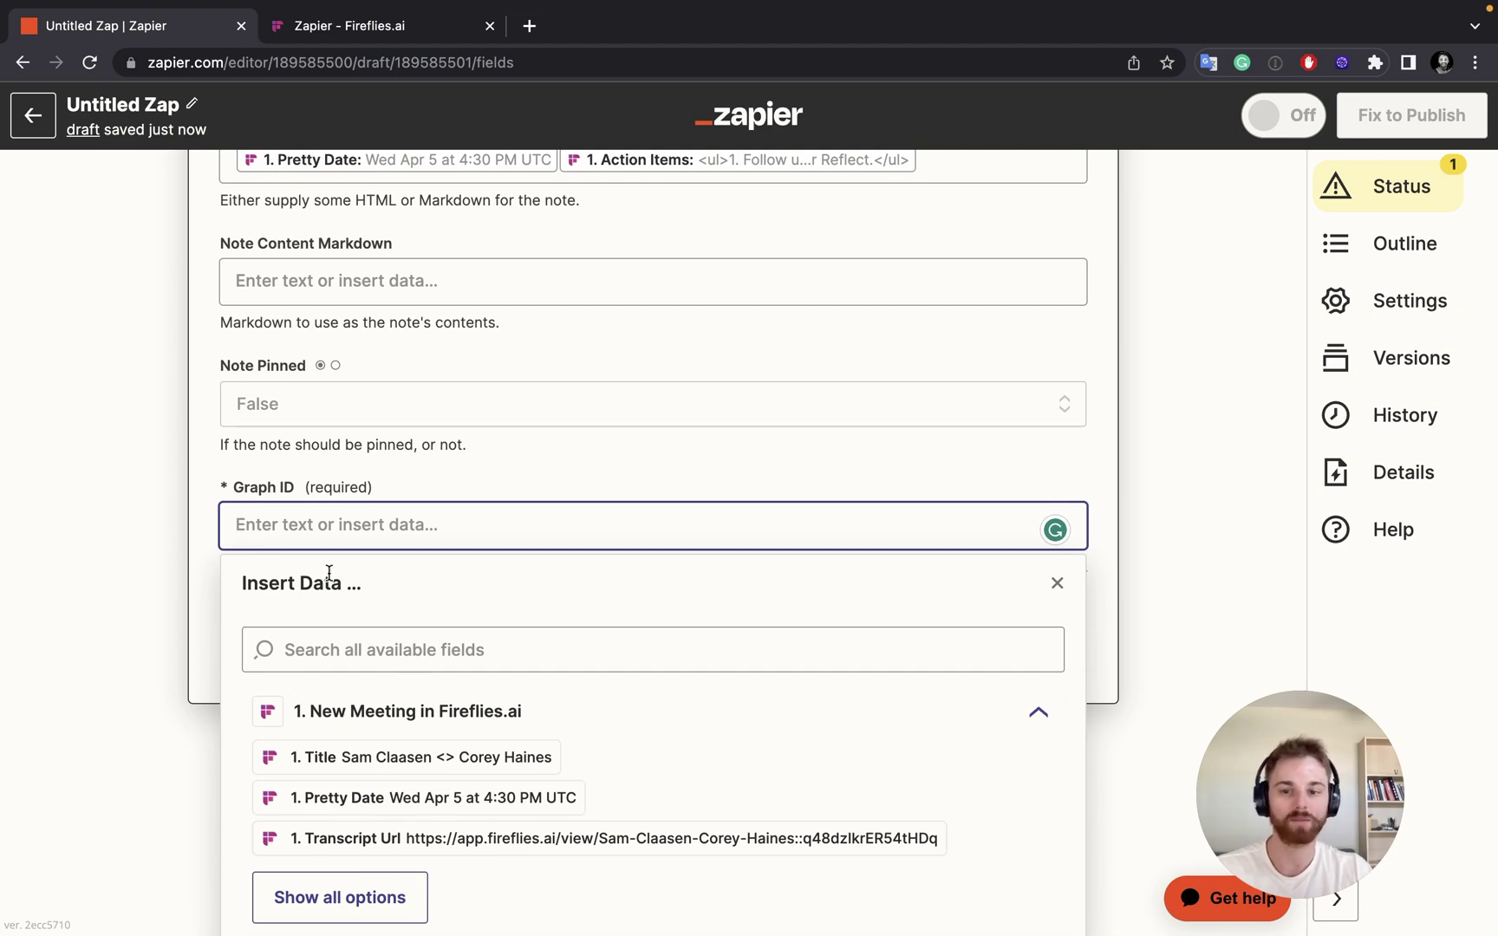
left_click(217, 576)
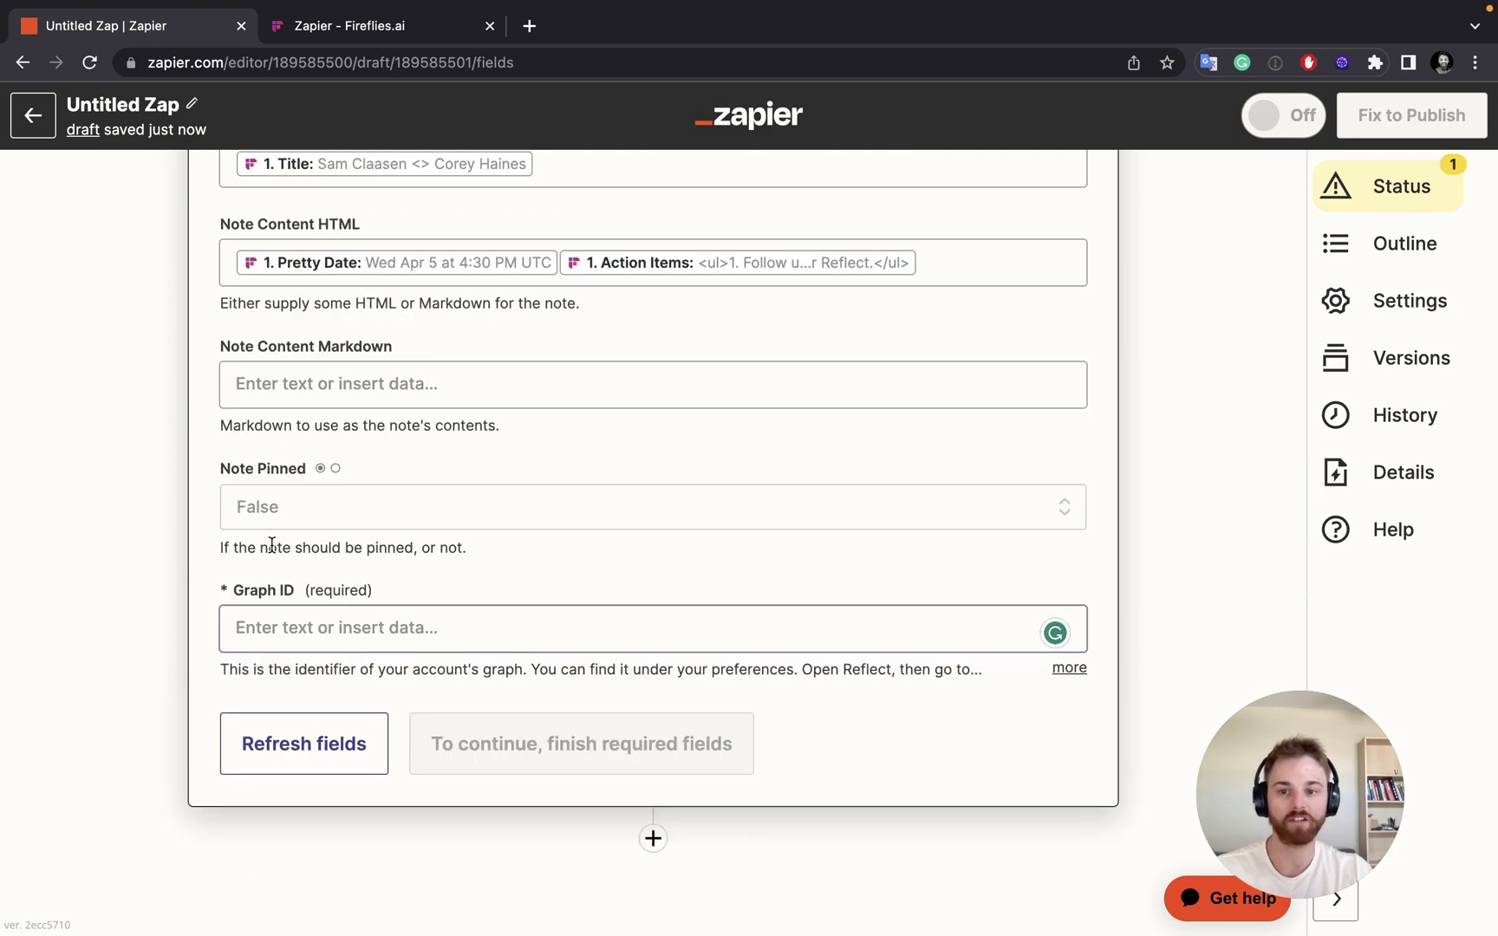
left_click(269, 631)
type("samcla")
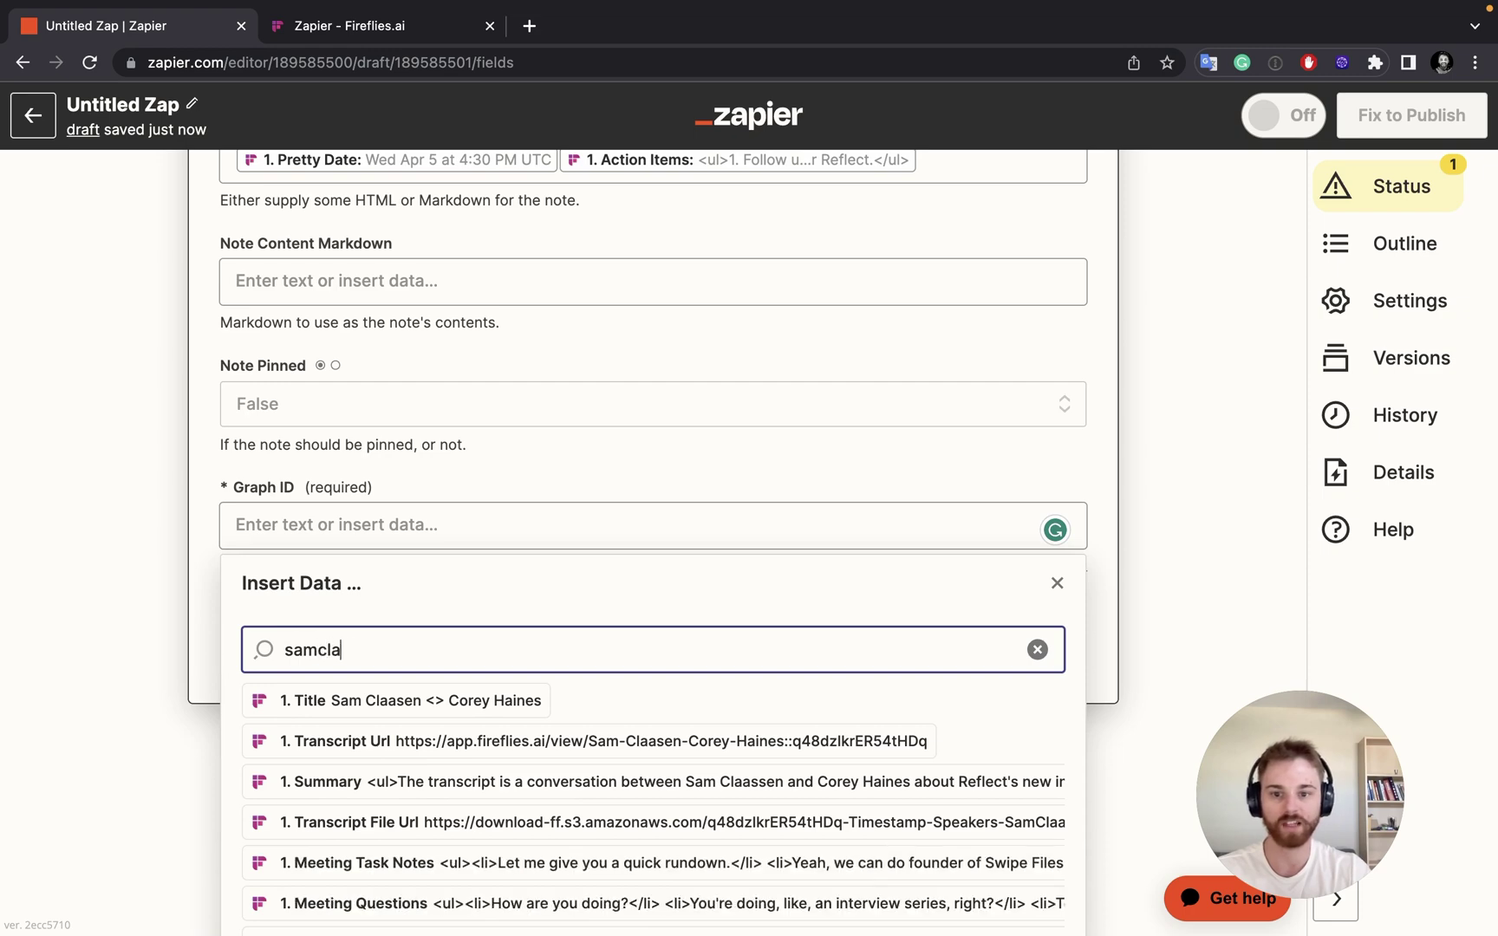
type("assen")
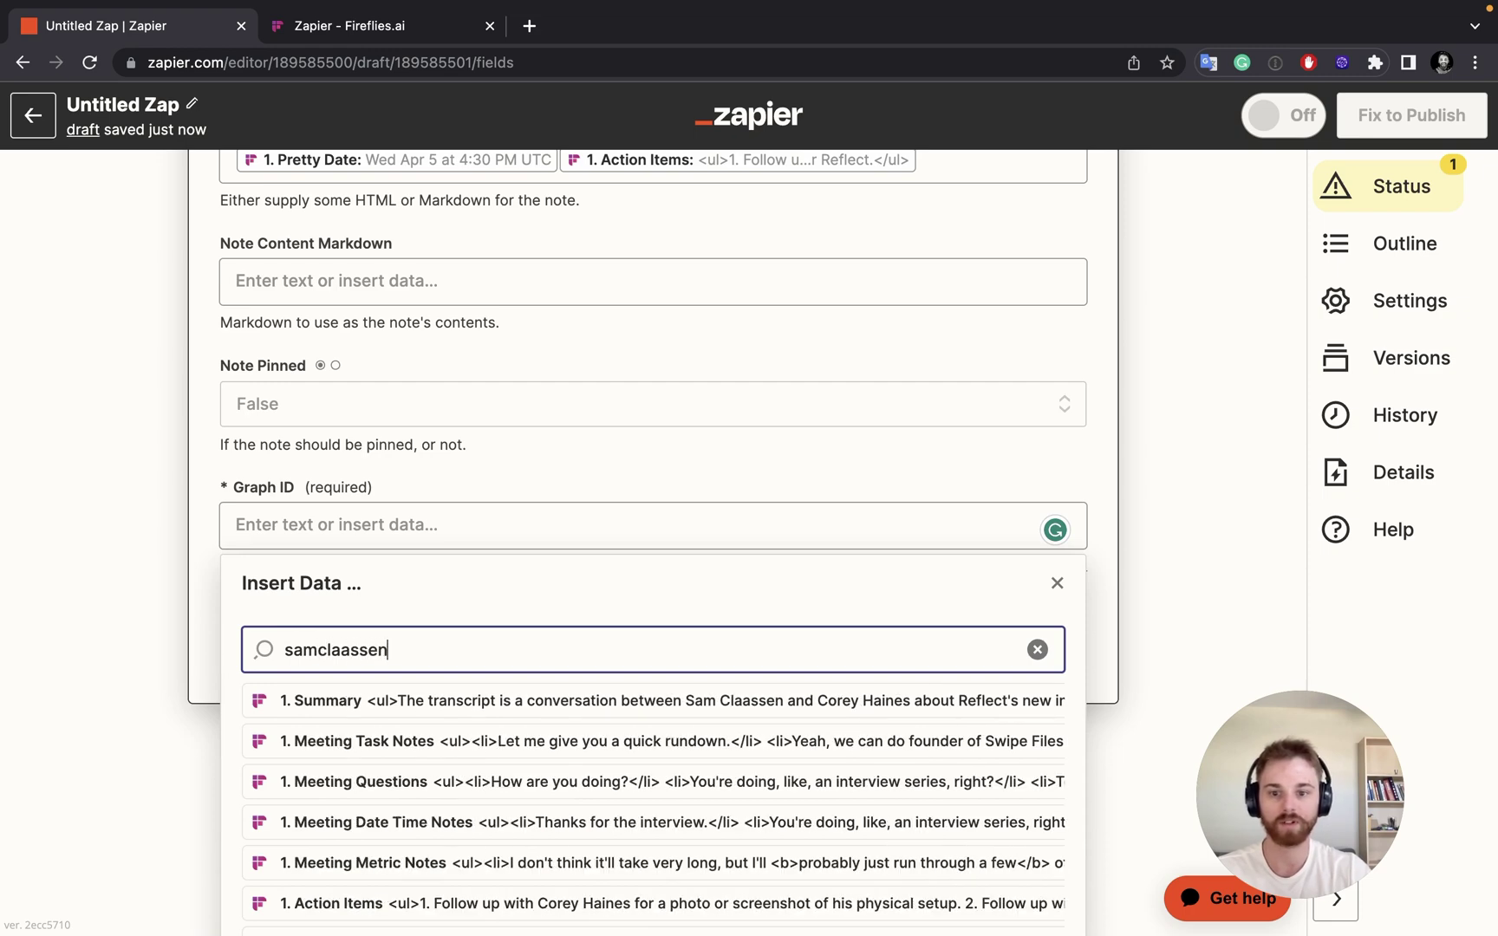
left_click(210, 613)
left_click(278, 632)
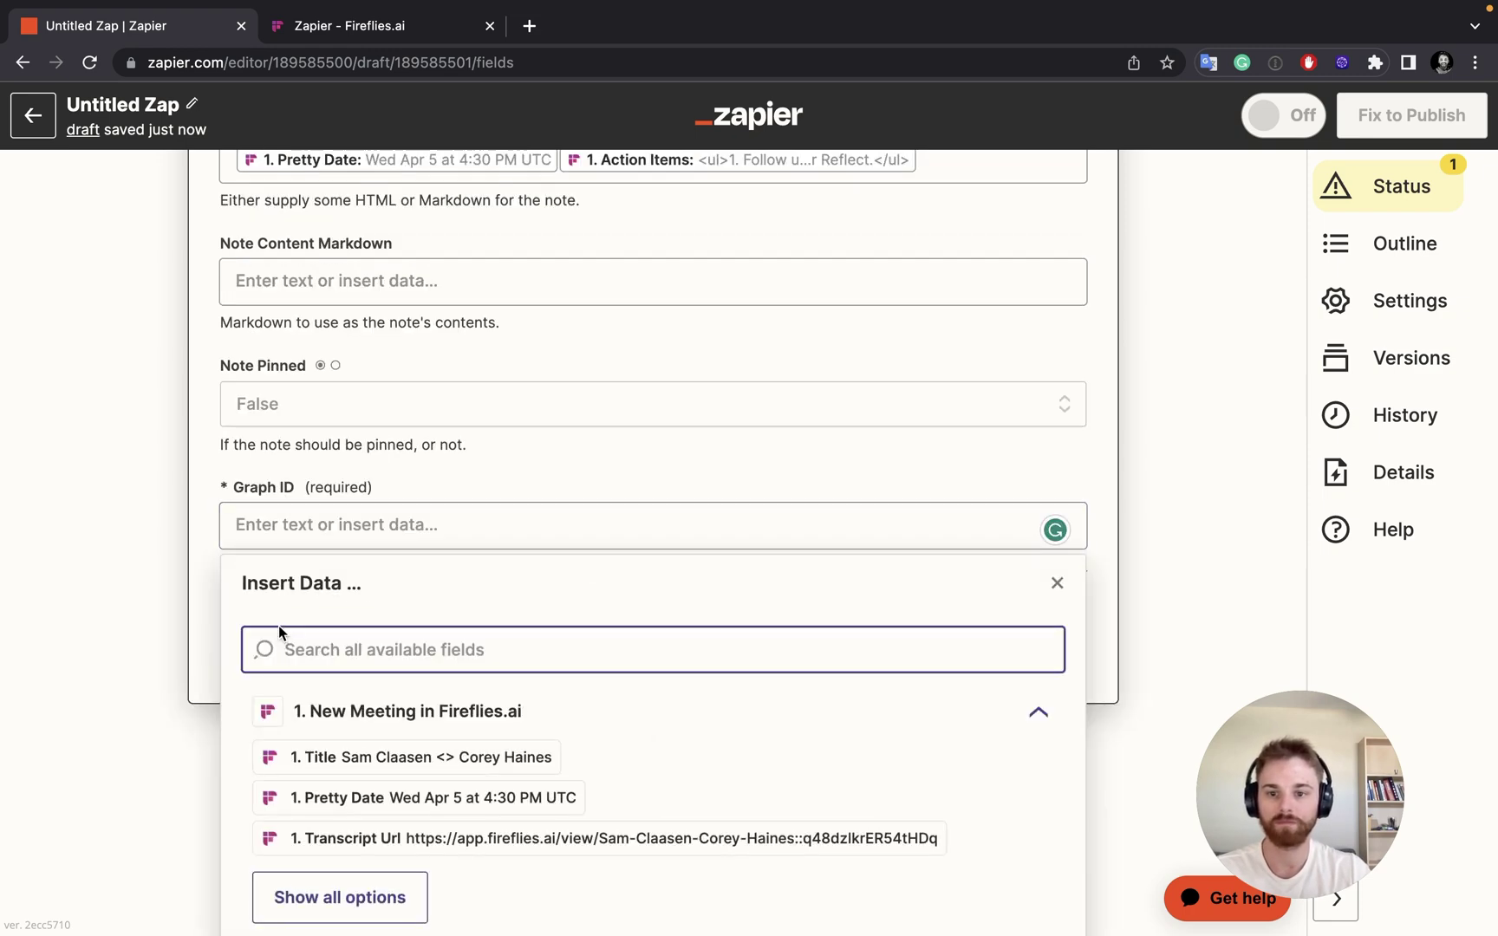
type("samclaa")
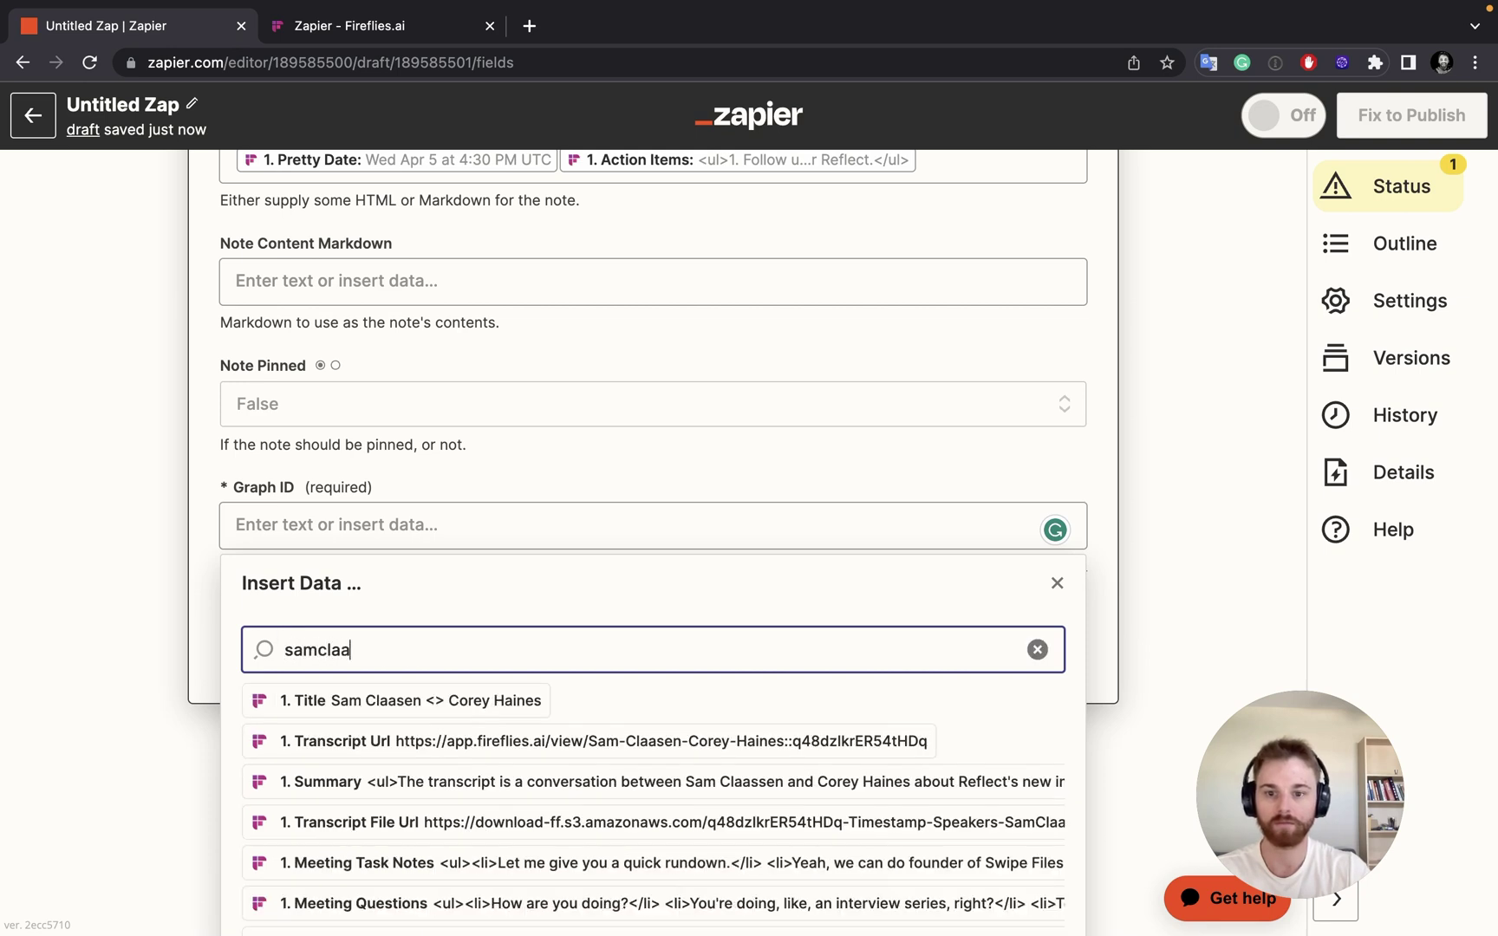
type("ssen")
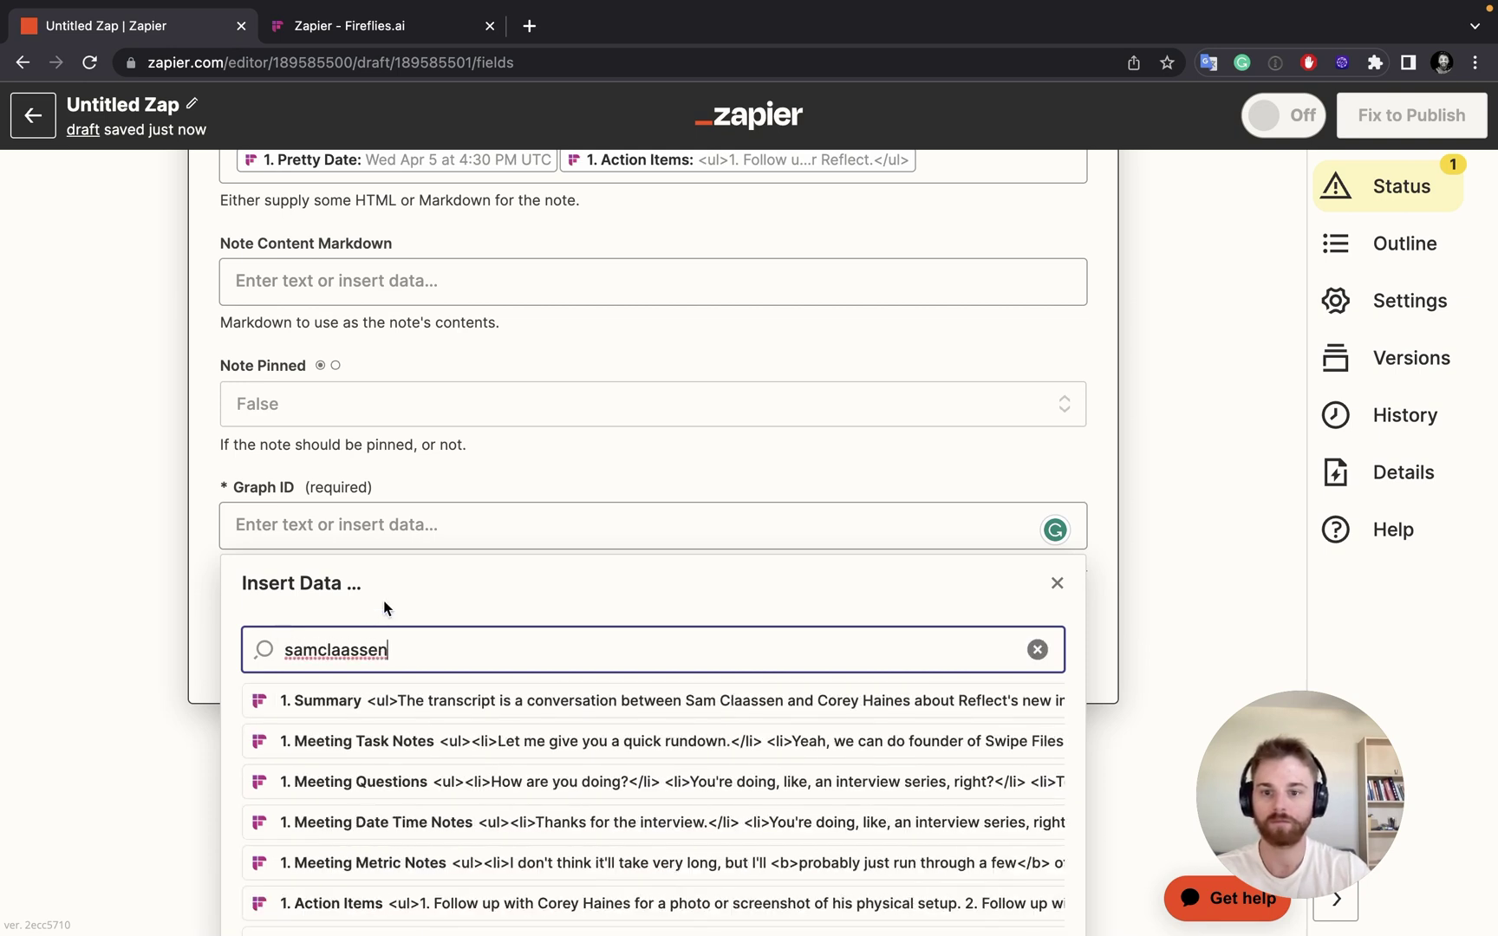
left_click(387, 525)
type("samc")
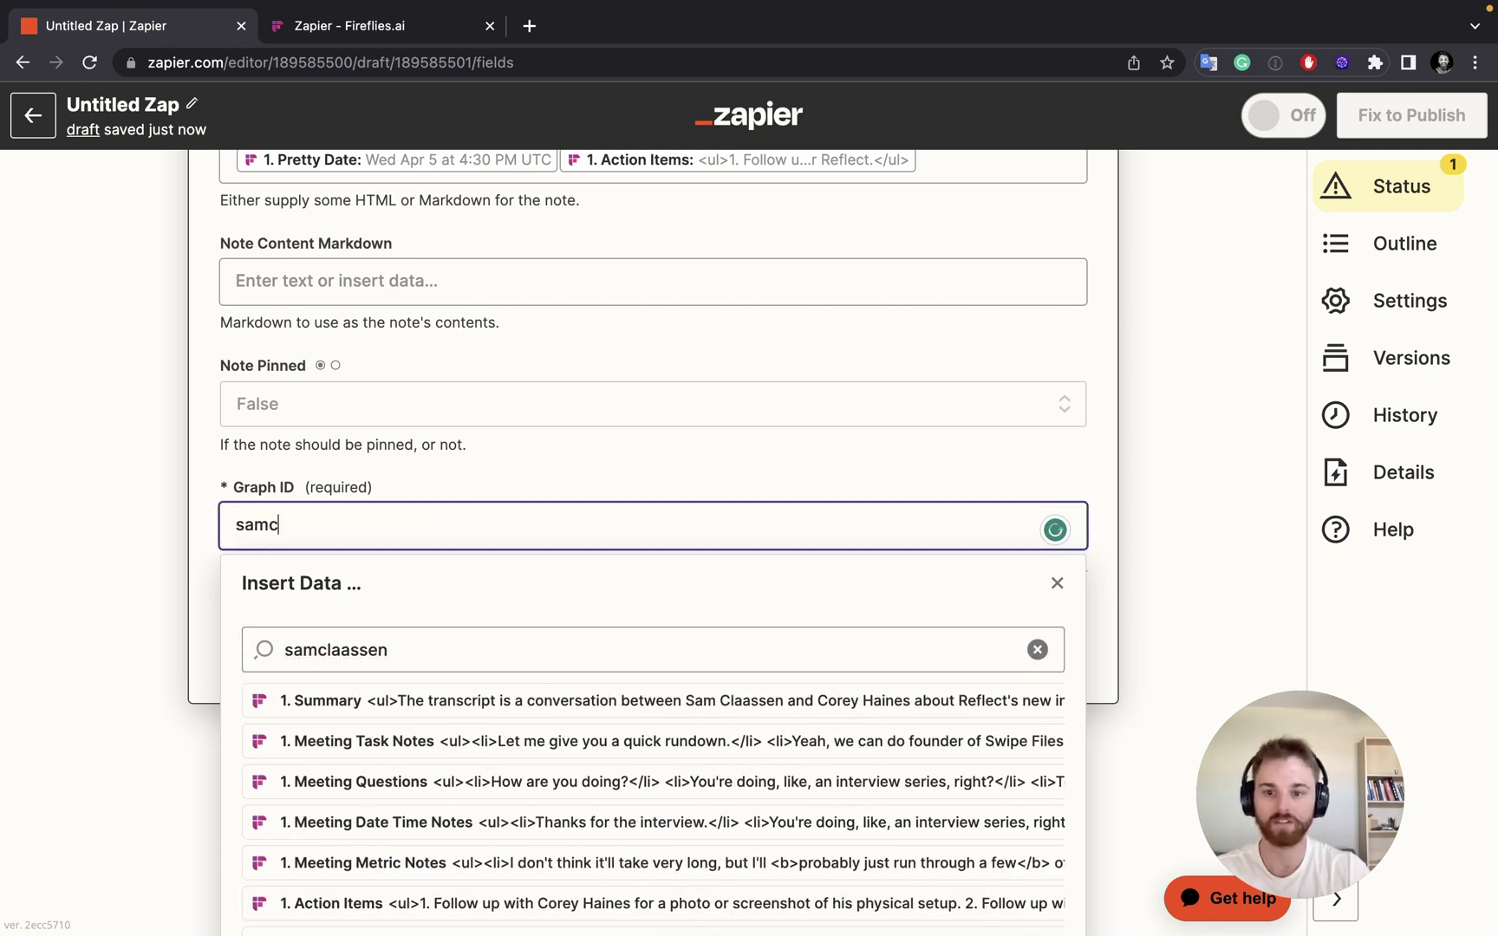
type("laasse")
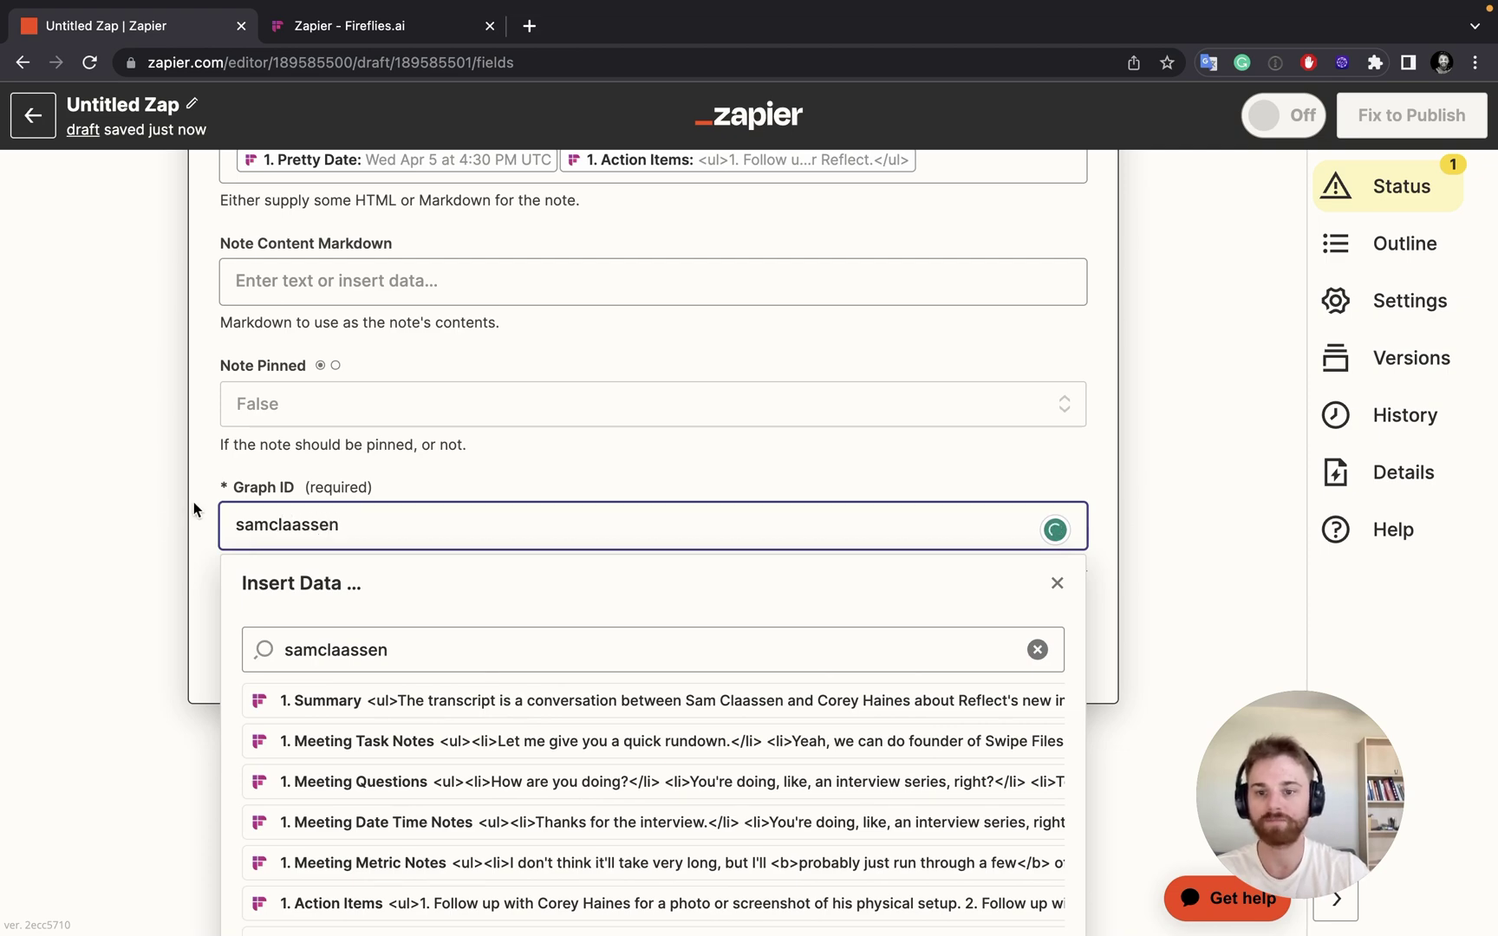
type("n")
left_click(194, 500)
Step: Send a test note to Reflect and check it atop Reflect's All notes list
left_click(505, 747)
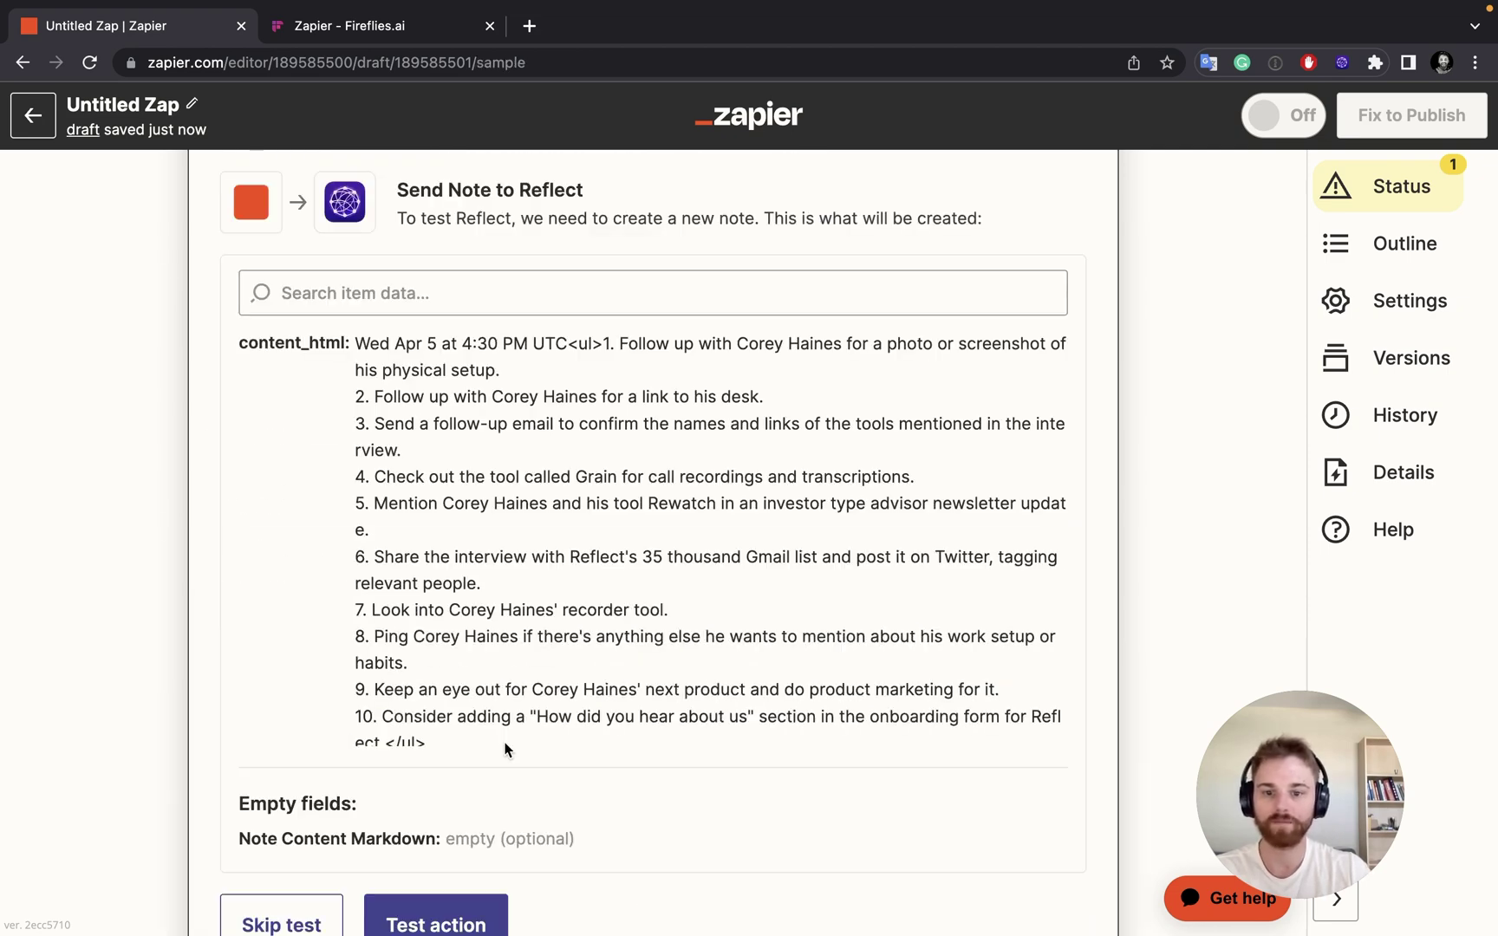
scroll(505, 747, "down", 2)
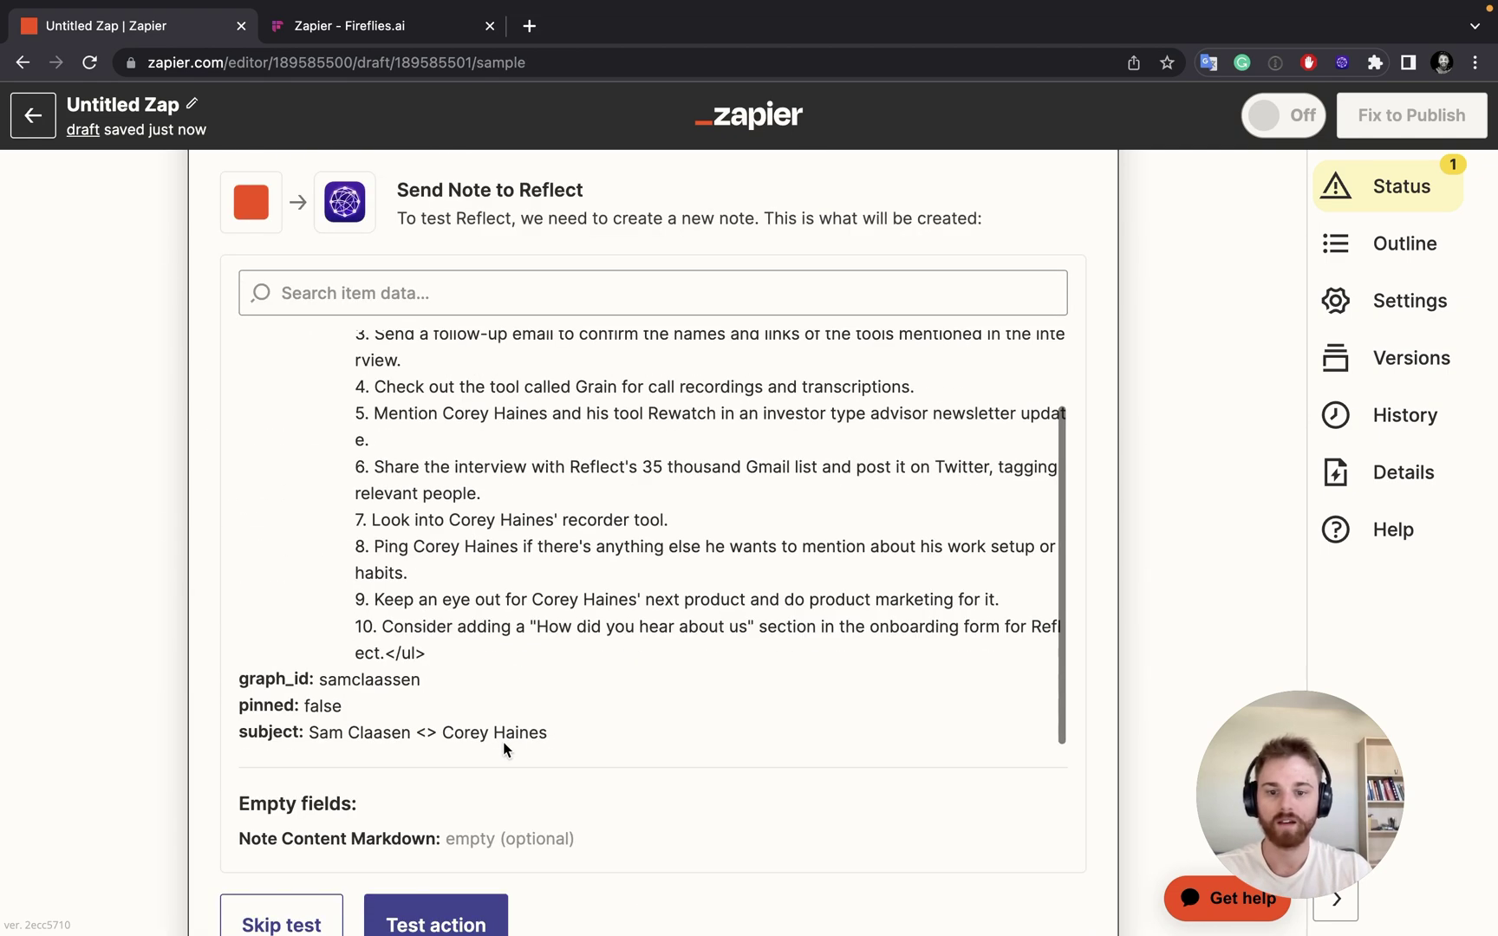
left_click(436, 919)
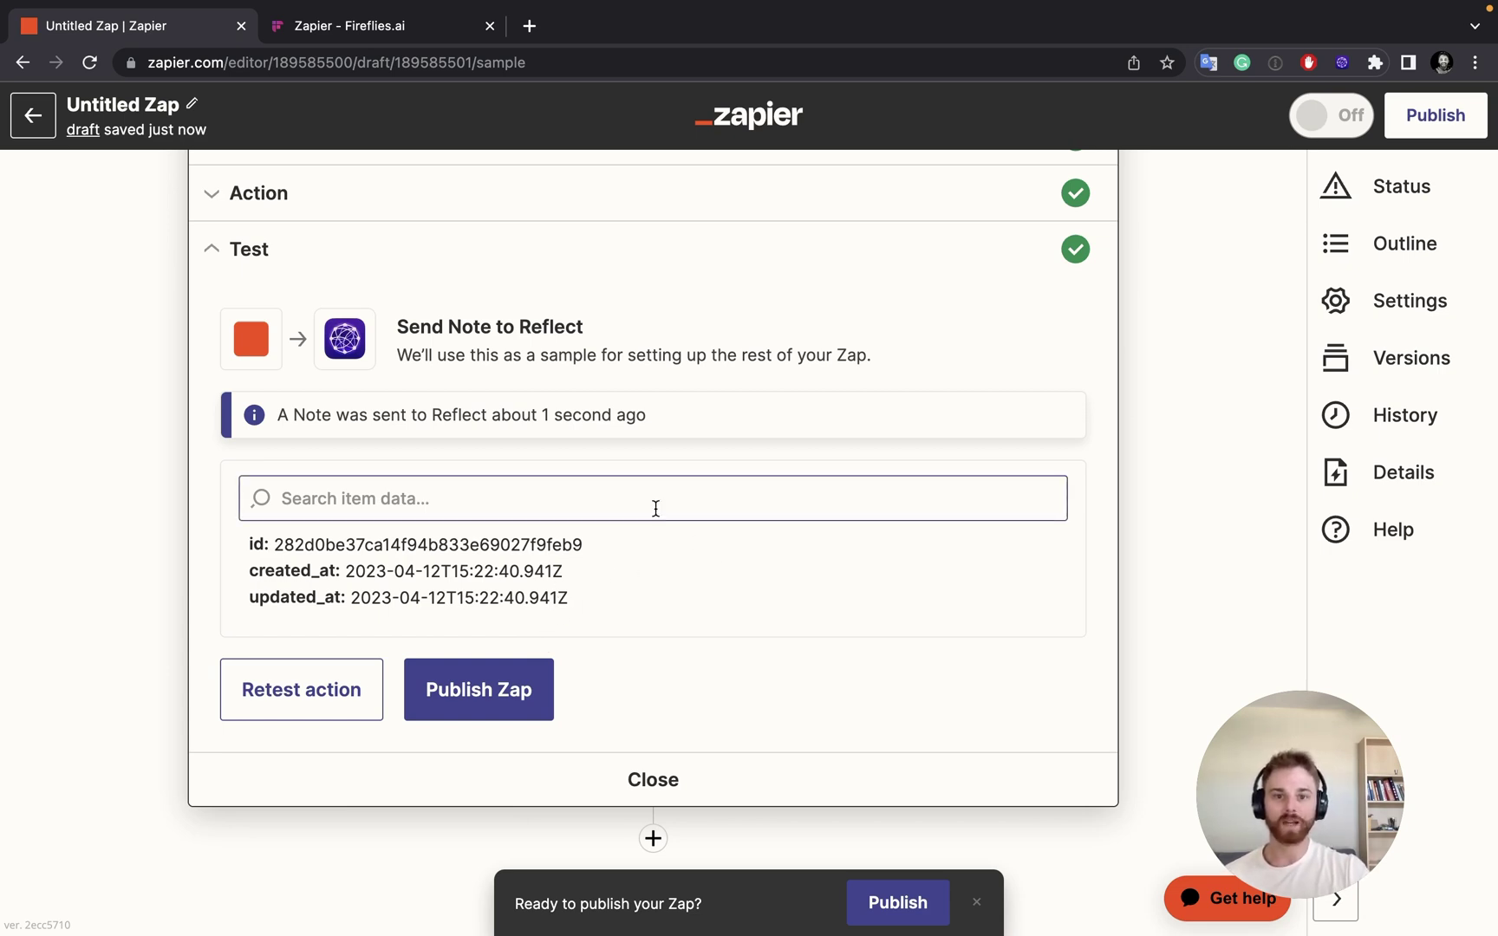
key("super+Tab")
left_click(127, 188)
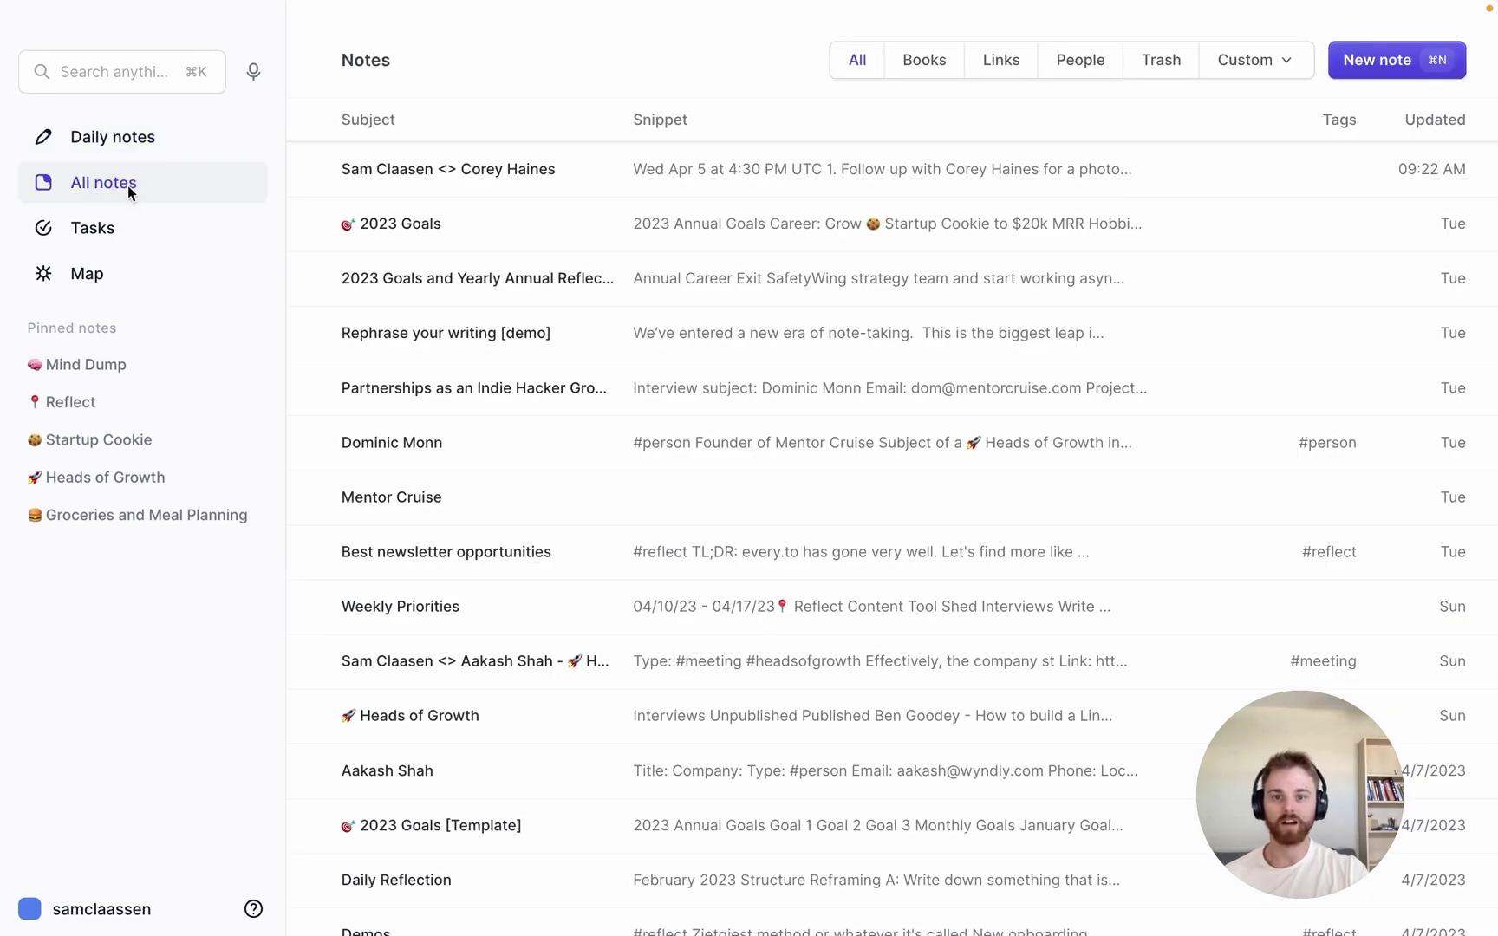
Step: Open the new meeting note and put action items 1 through 5 on separate lines
left_click(499, 173)
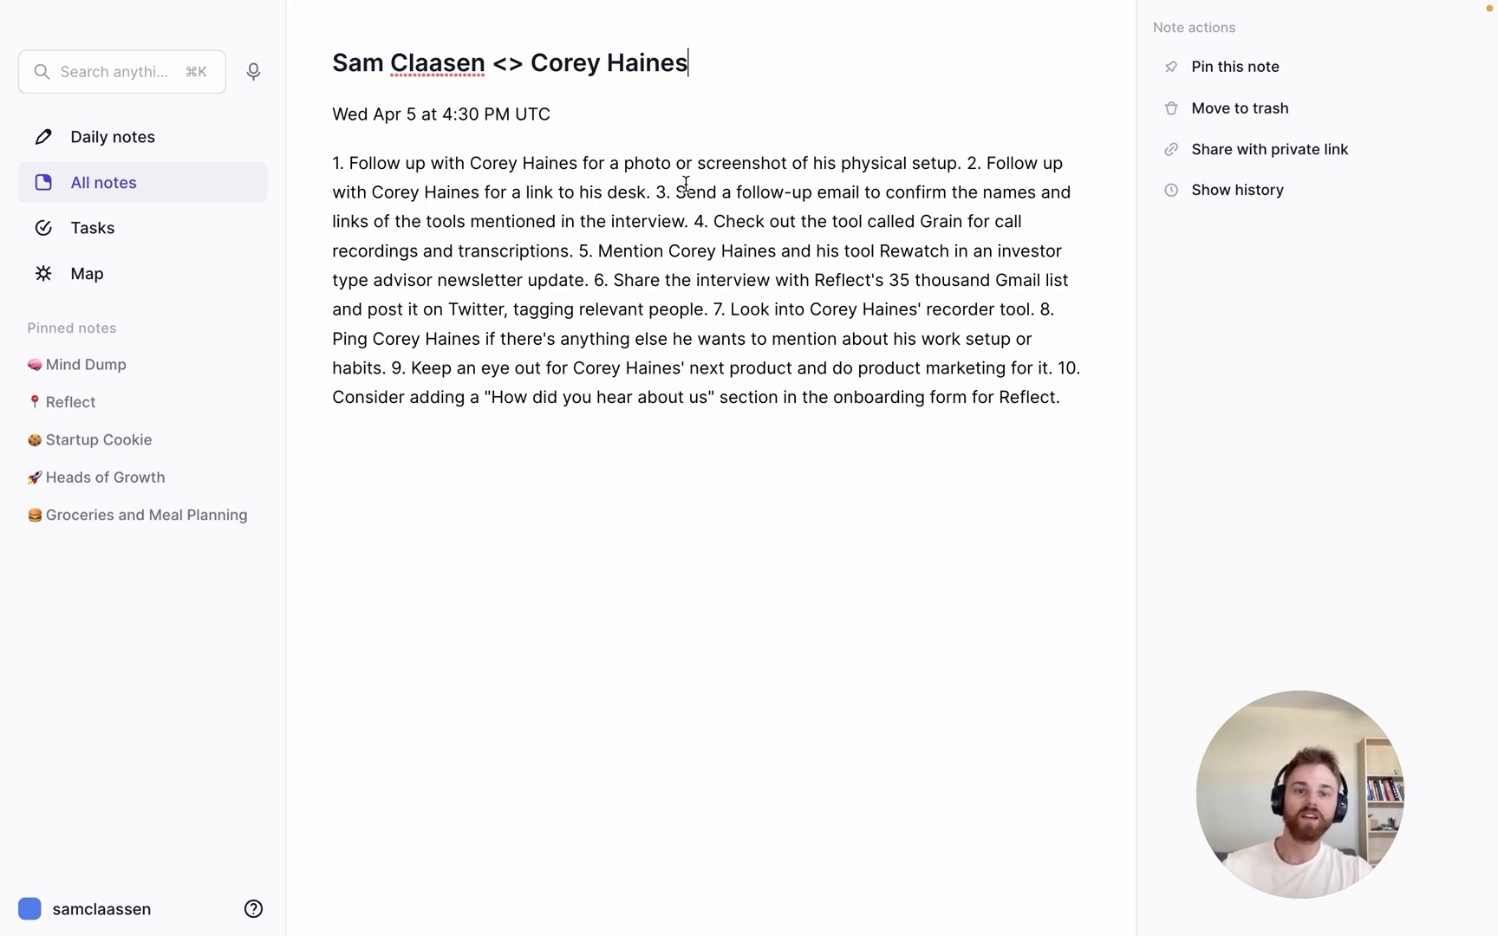
left_click(968, 163)
key("Return")
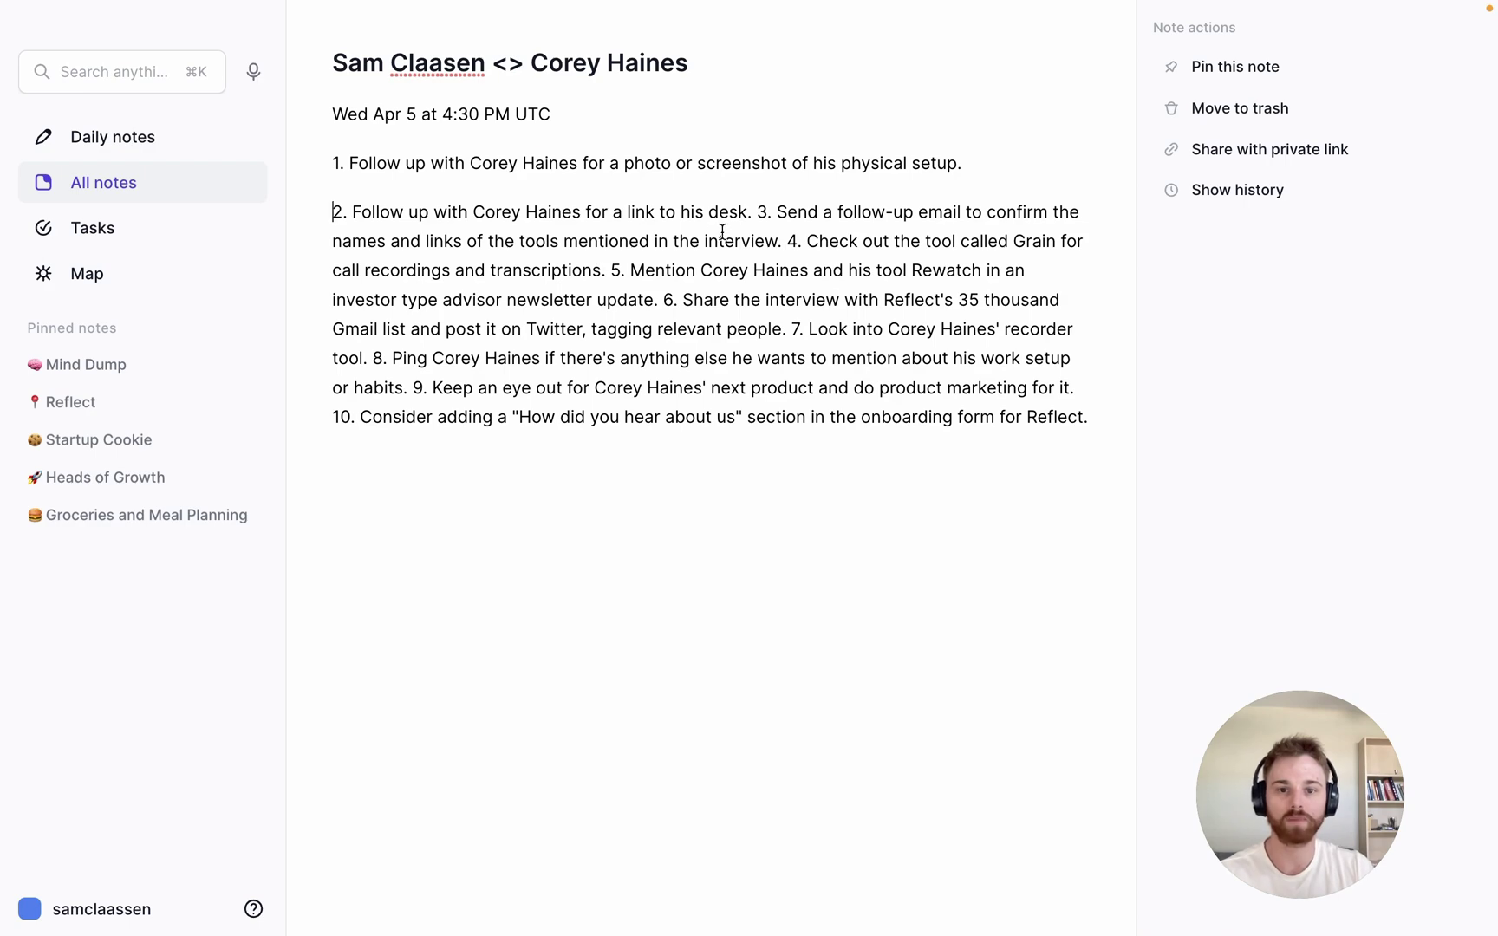
left_click(755, 211)
key("Return")
left_click(416, 291)
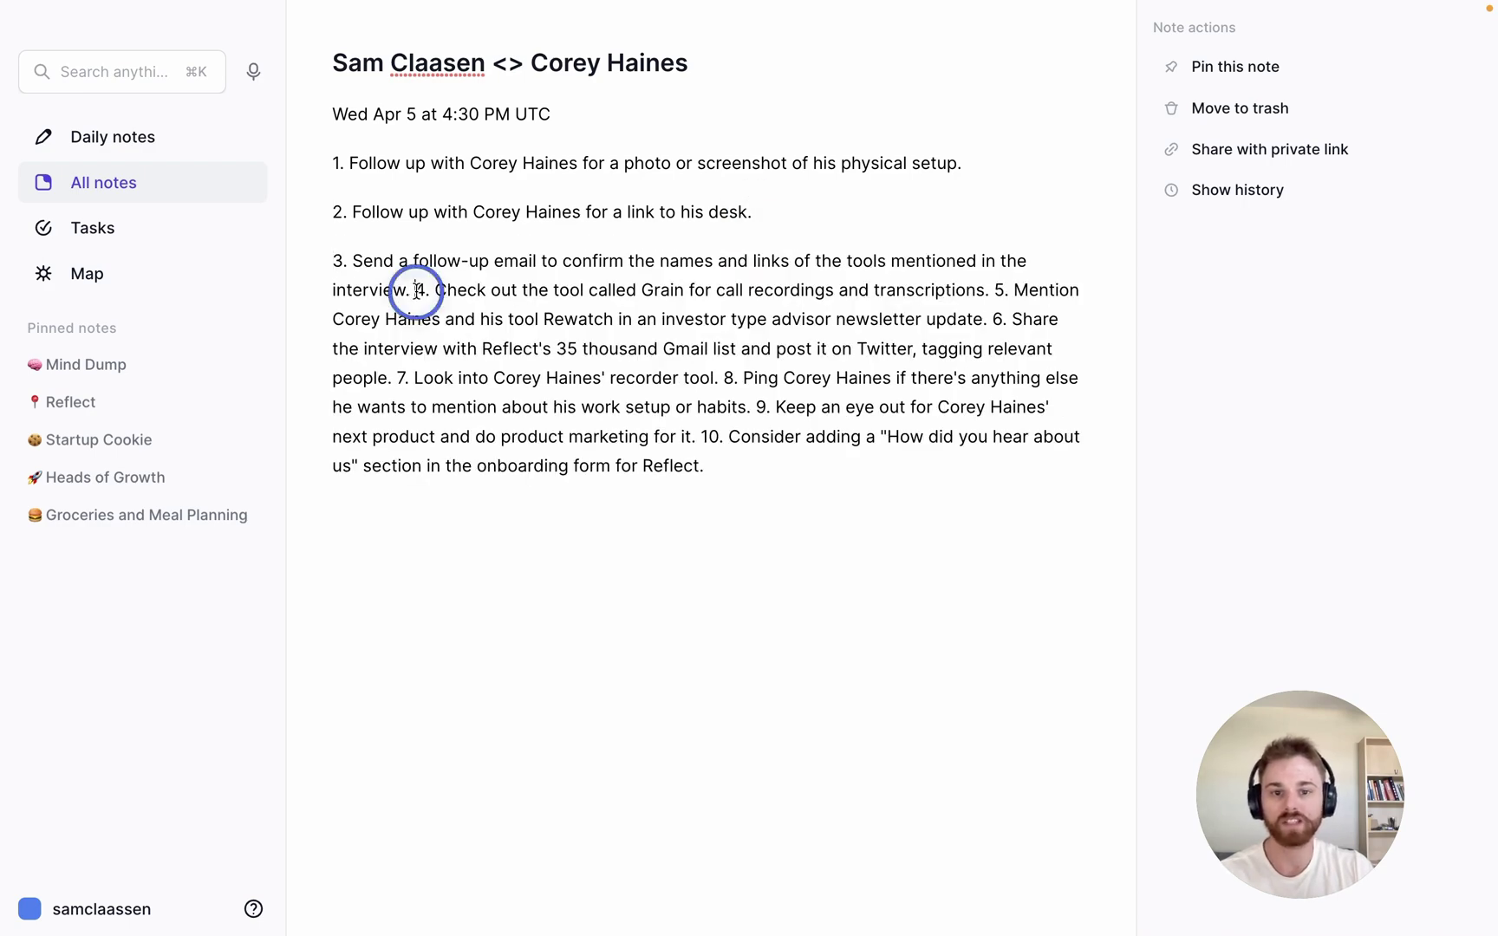
key("Return")
left_click(909, 339)
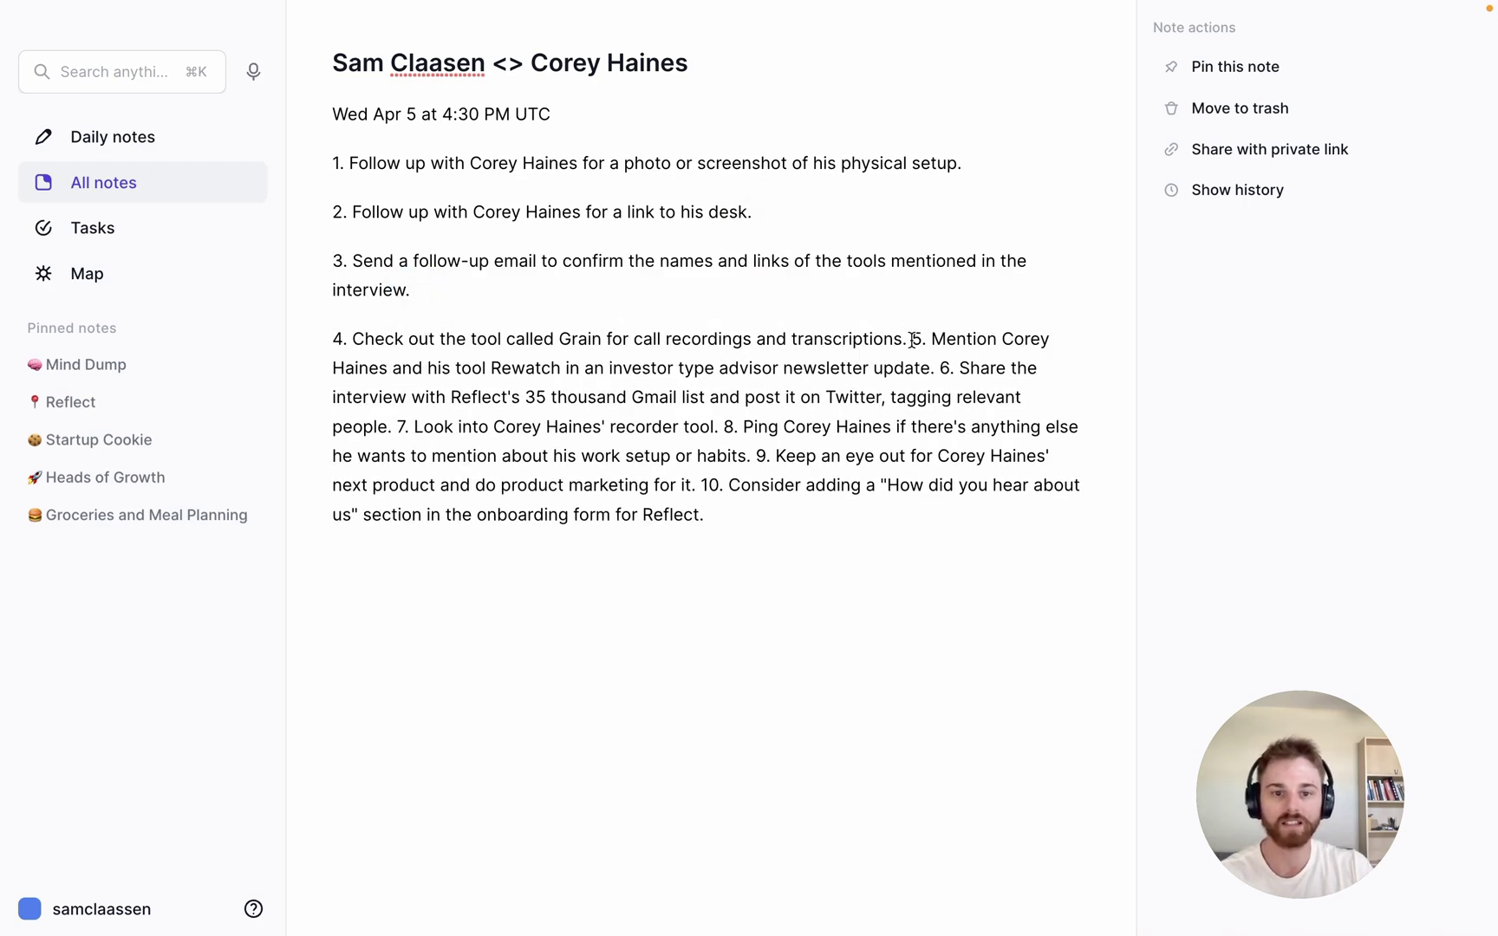
key("Return")
Step: Put action items 6 through 10 on separate lines, then select the whole list
left_click(334, 417)
key("Return")
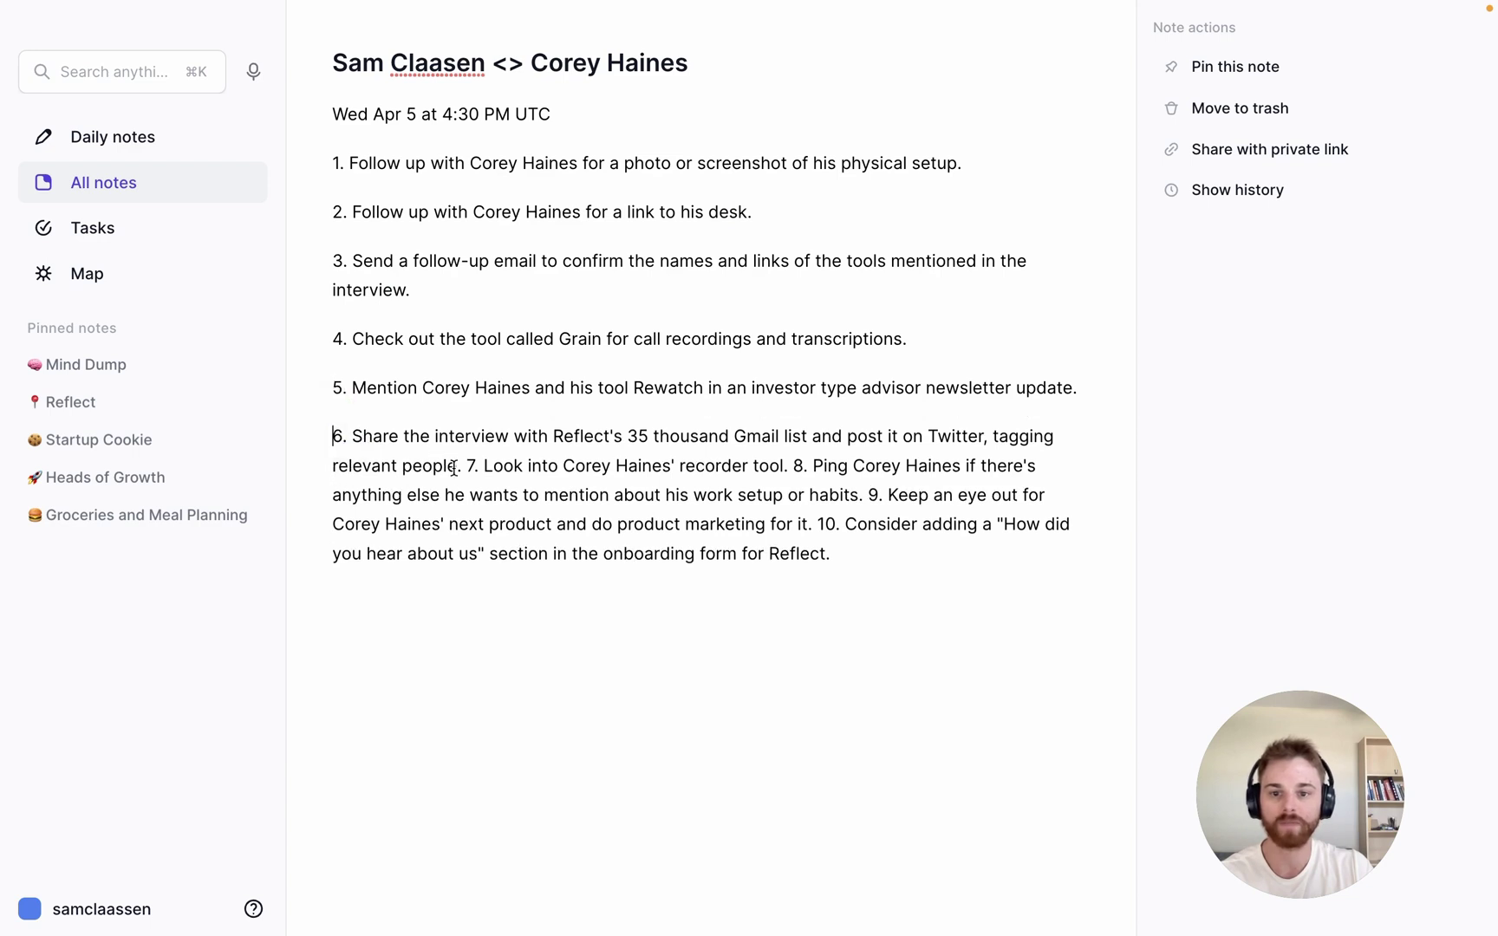
left_click(466, 468)
key("Return")
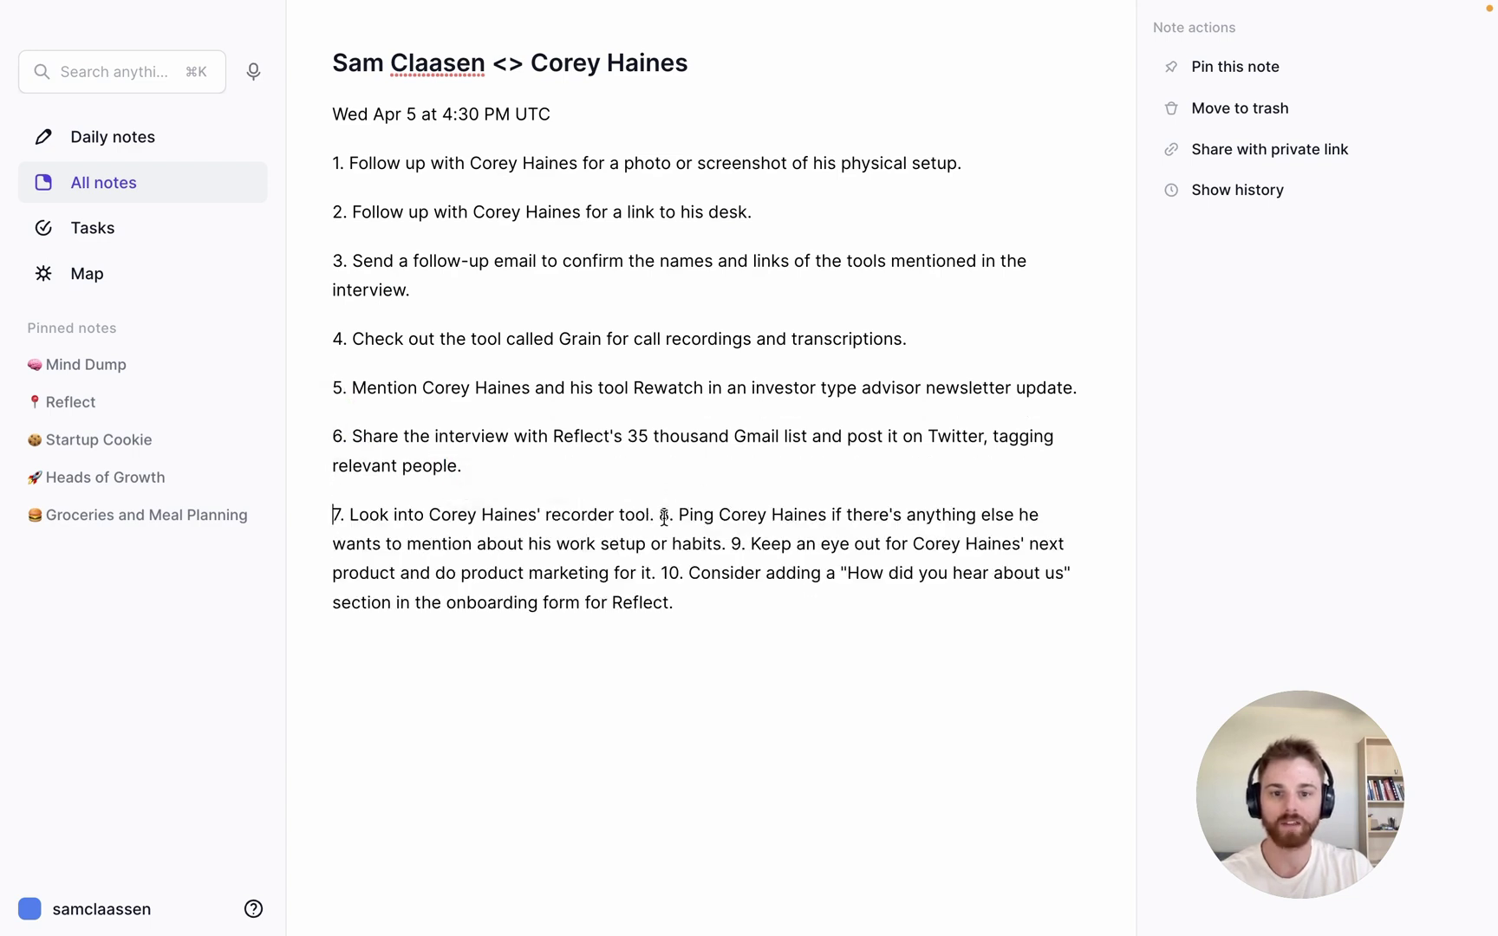
left_click(661, 516)
key("Return")
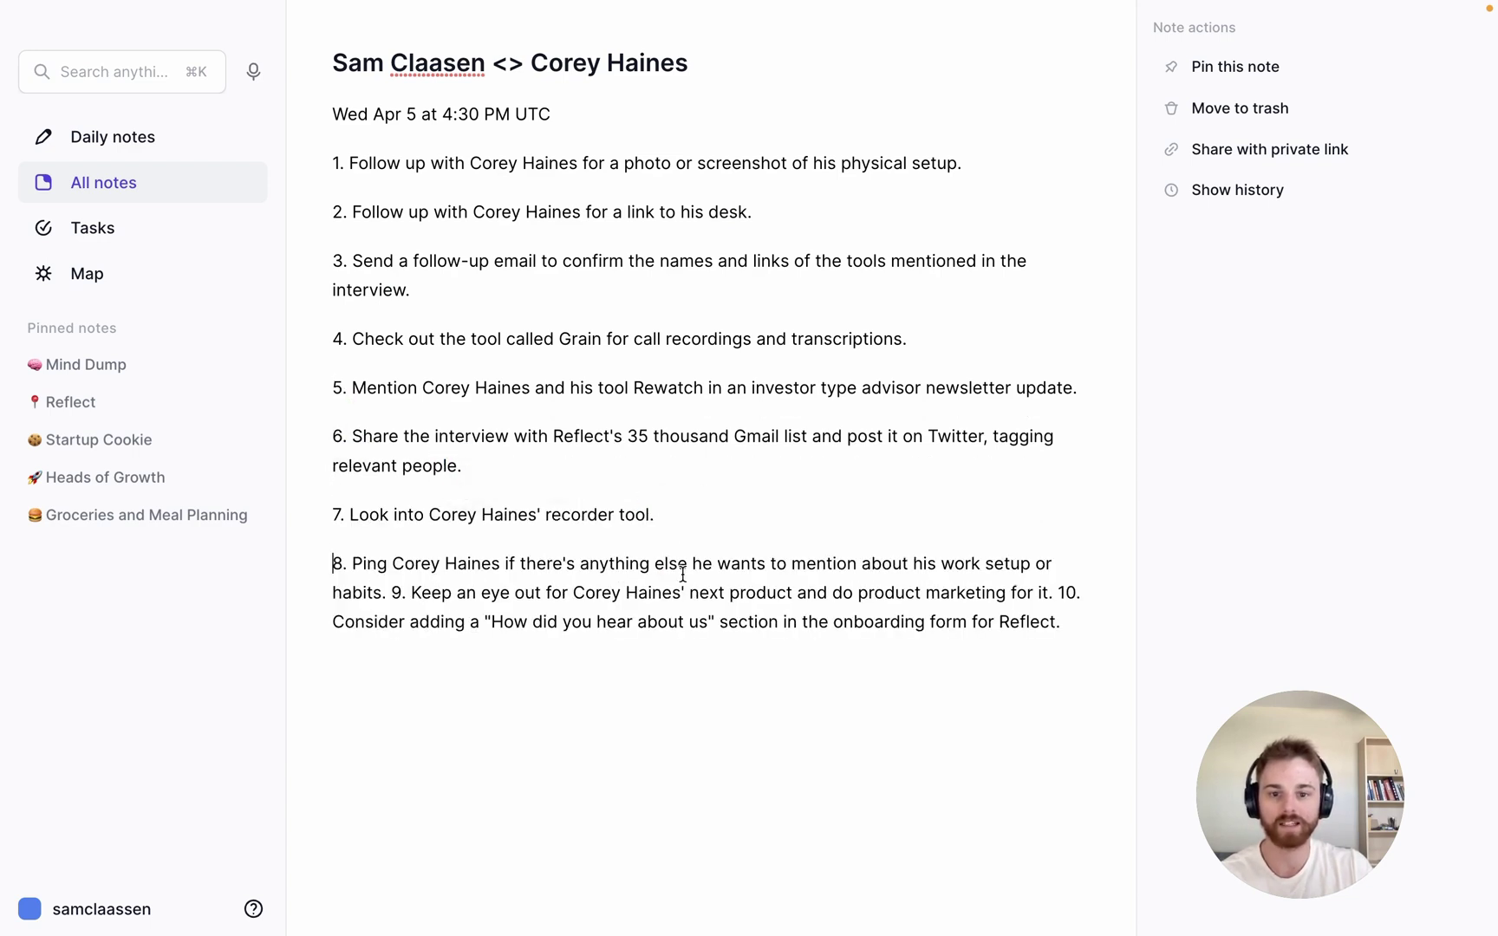
left_click(392, 592)
key("Return")
left_click(1000, 641)
key("Return")
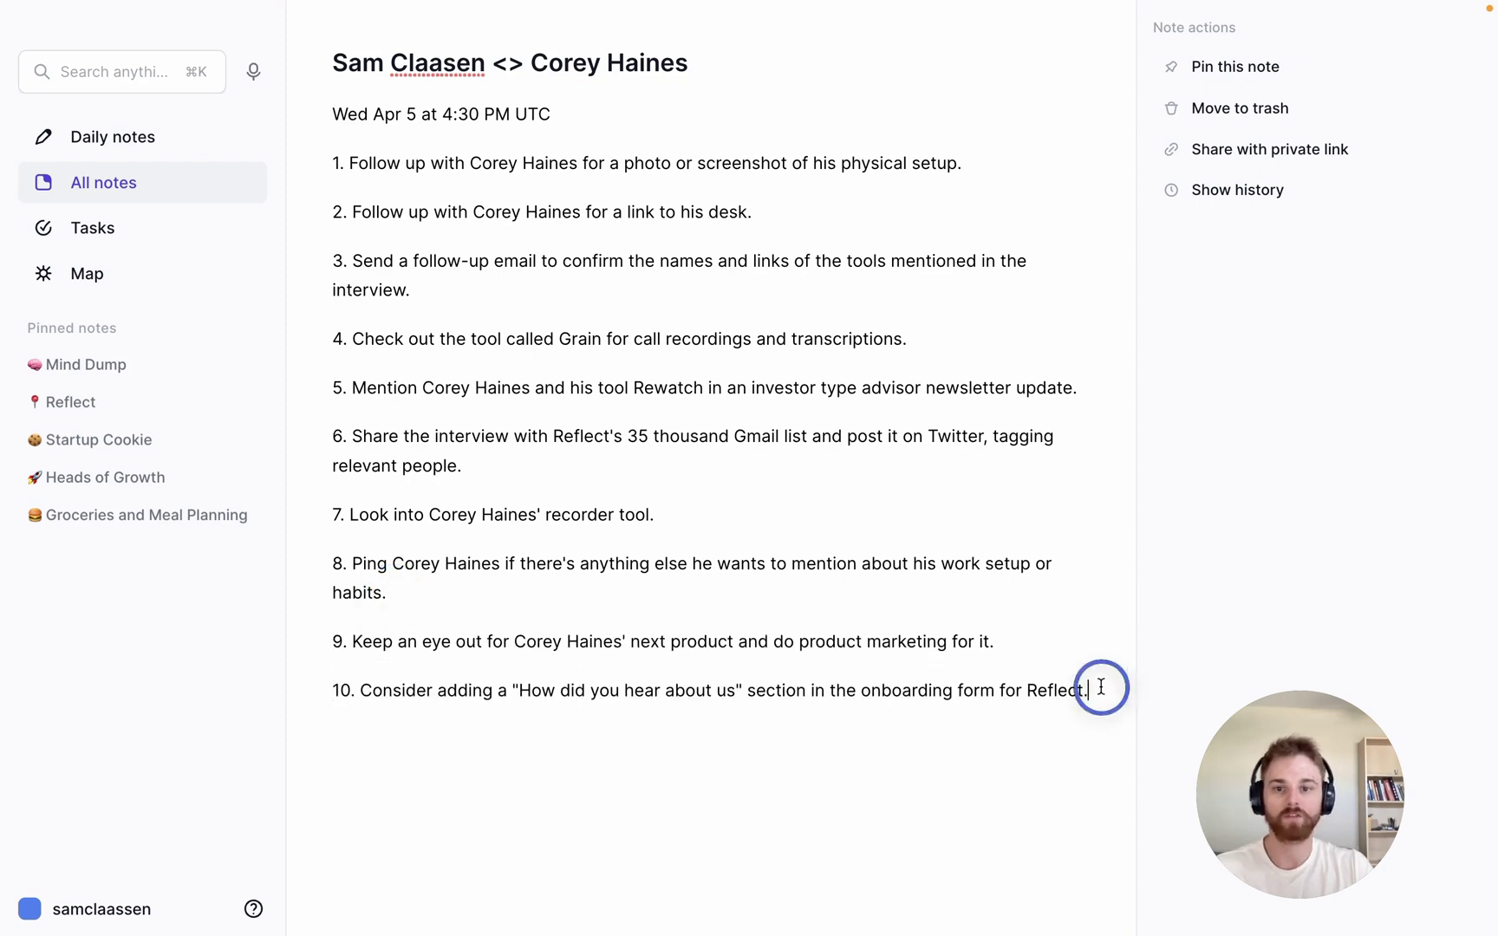
left_click_drag(1099, 689, 312, 165)
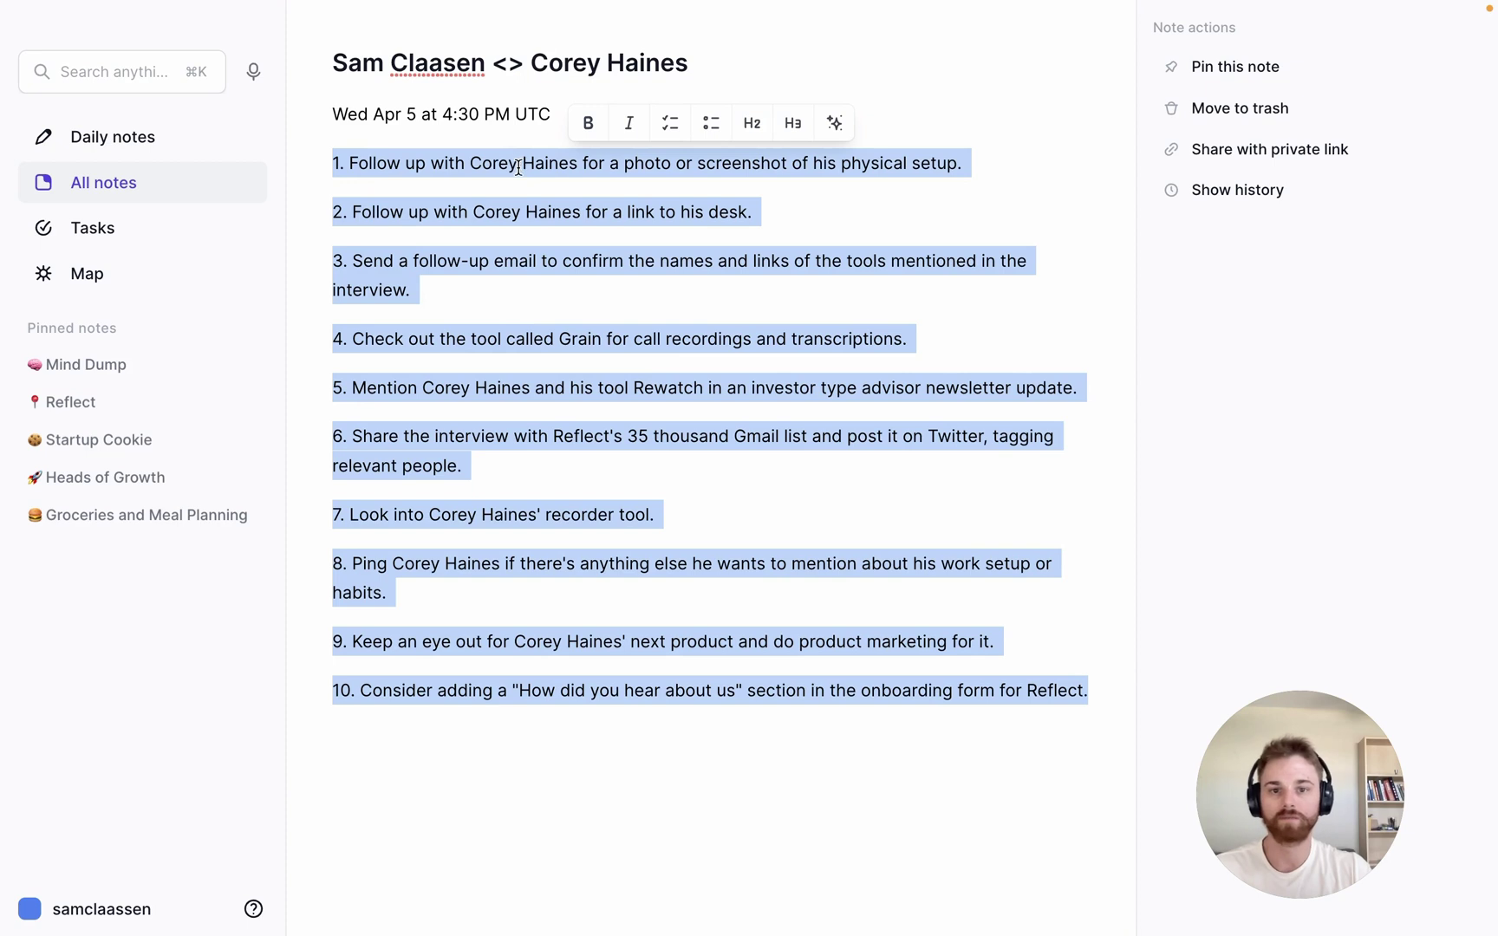
Step: Turn the ten selected action items into checkbox to-do items, then deselect the text
left_click(668, 126)
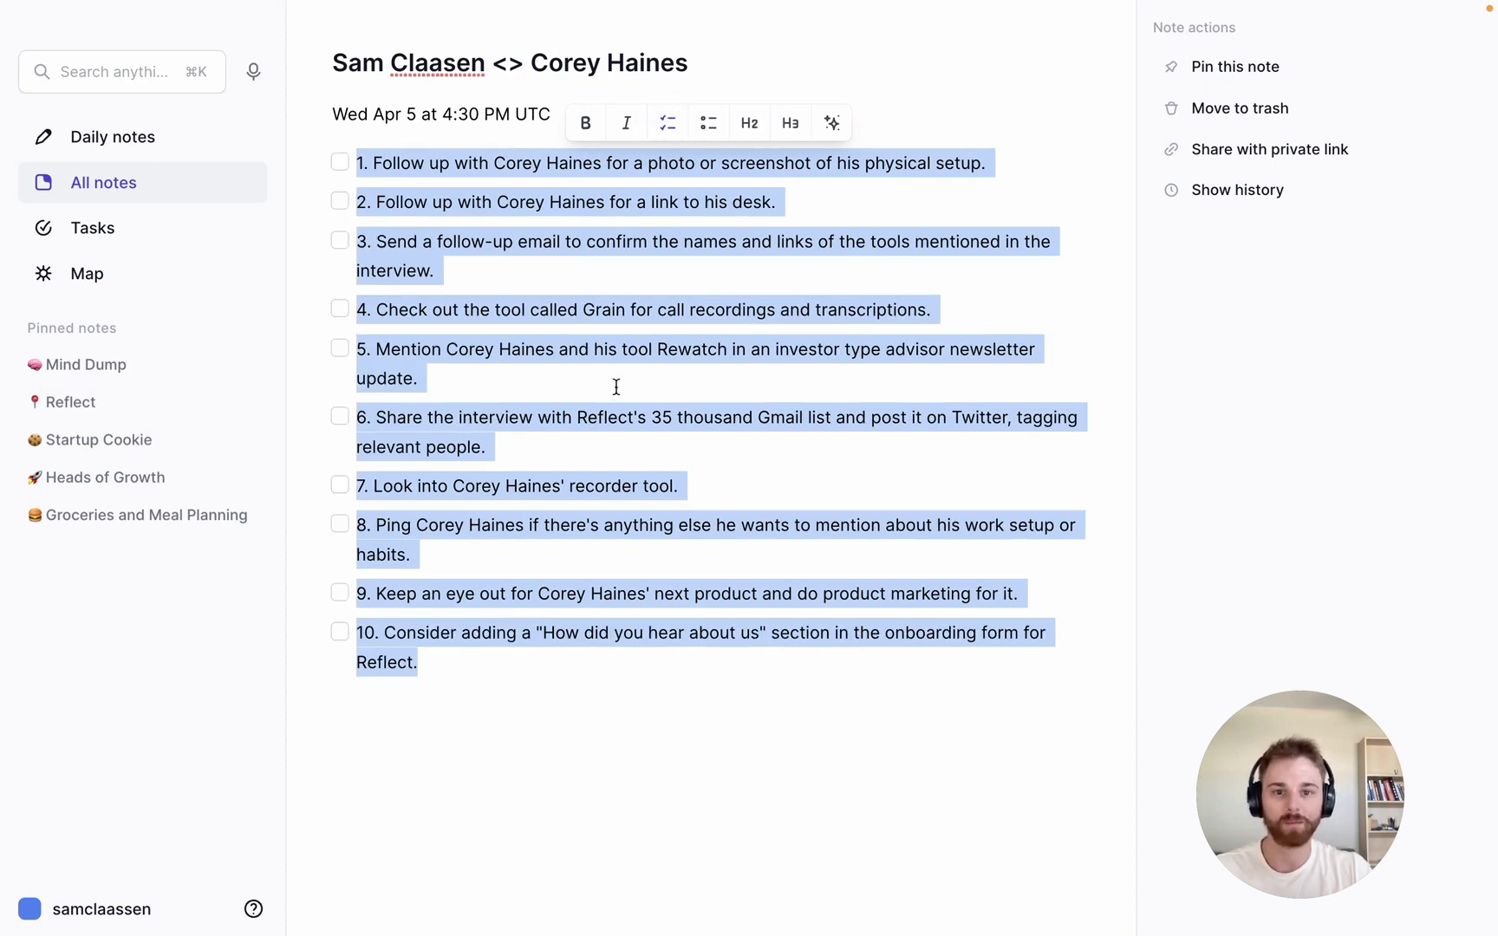
left_click(588, 747)
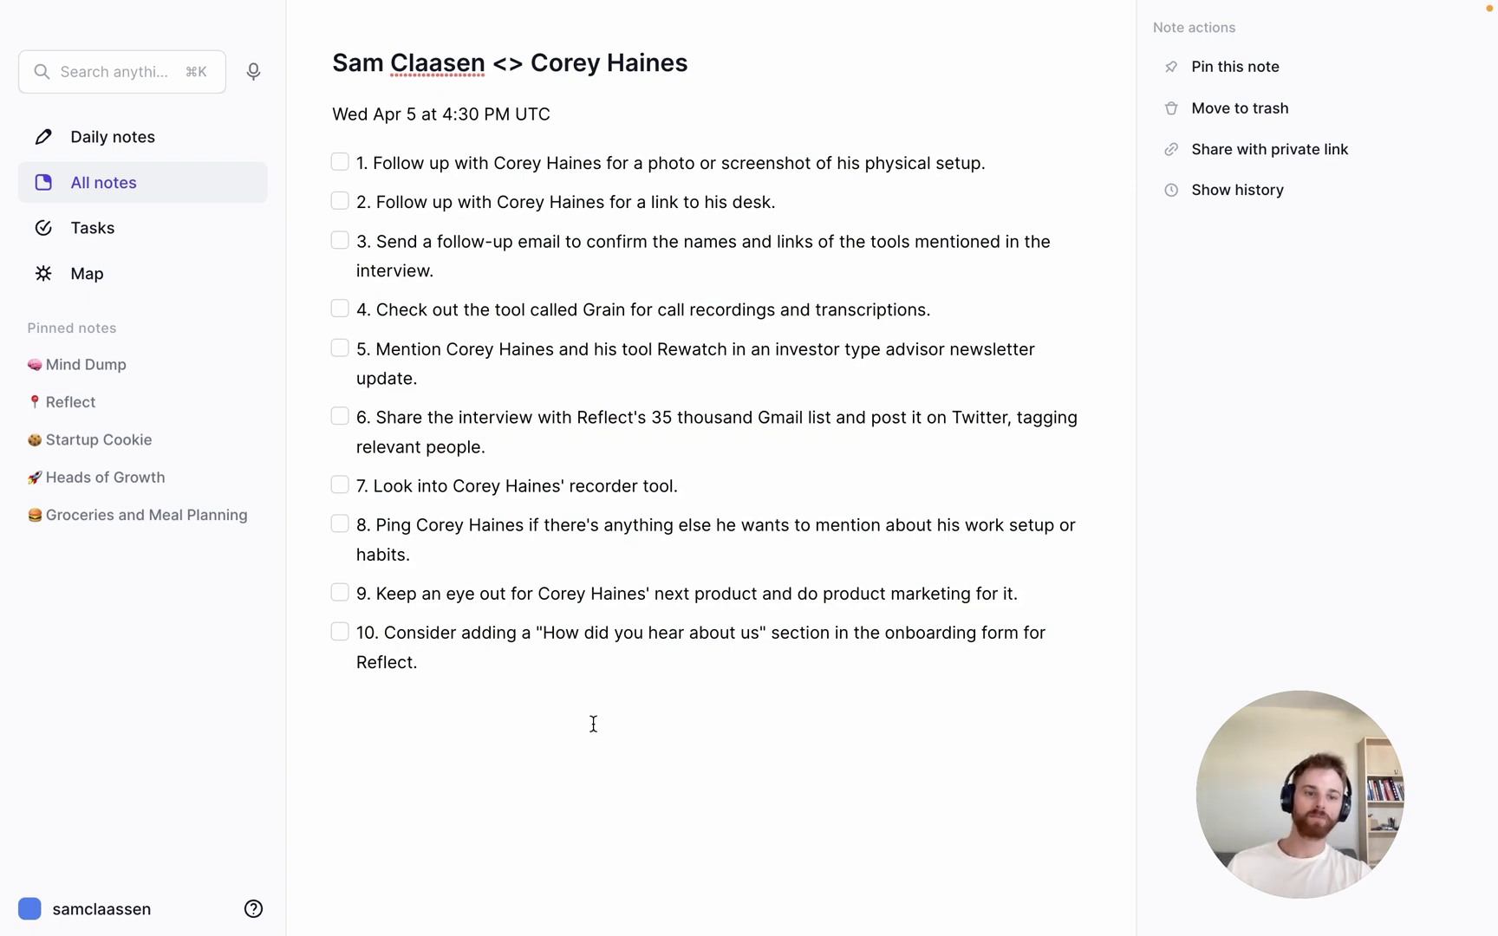